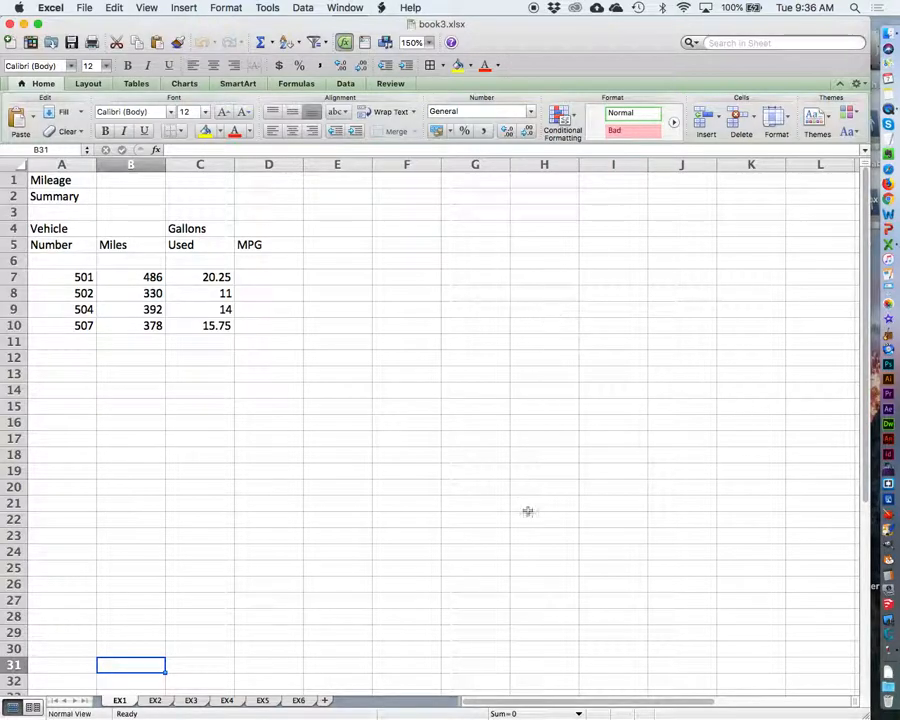
# Step: Set the zoom of the EX1 worksheet to 200%
pyautogui.click(429, 44)
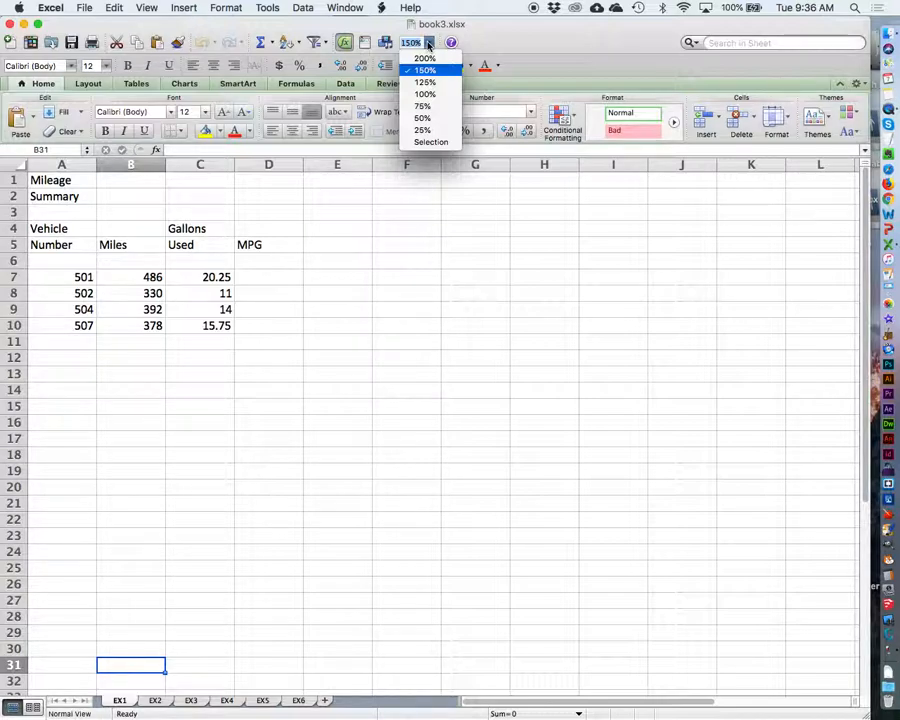
pyautogui.click(430, 75)
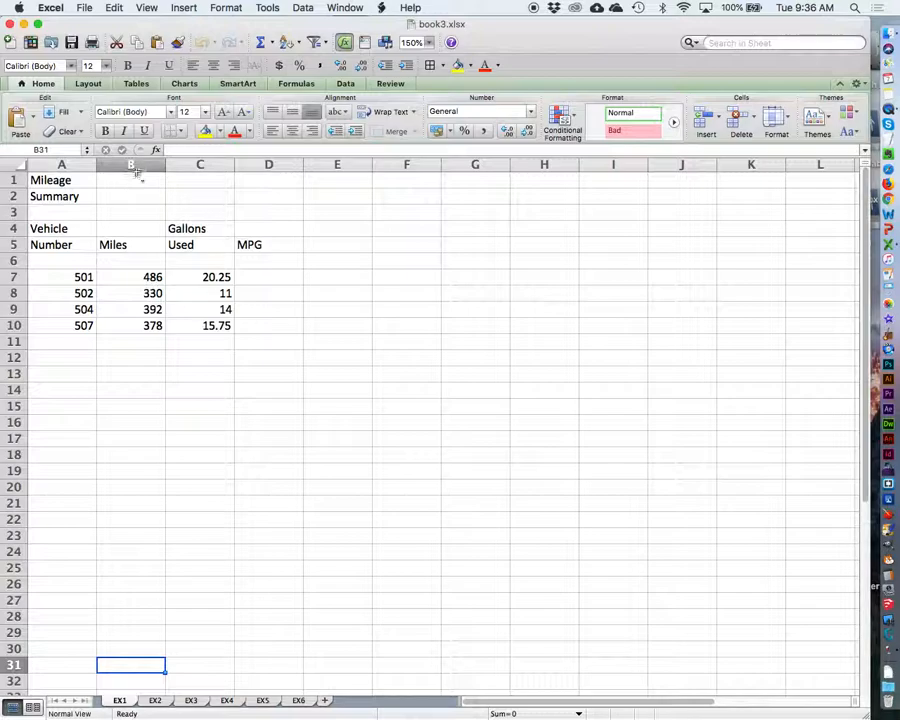
pyautogui.click(429, 42)
pyautogui.click(426, 58)
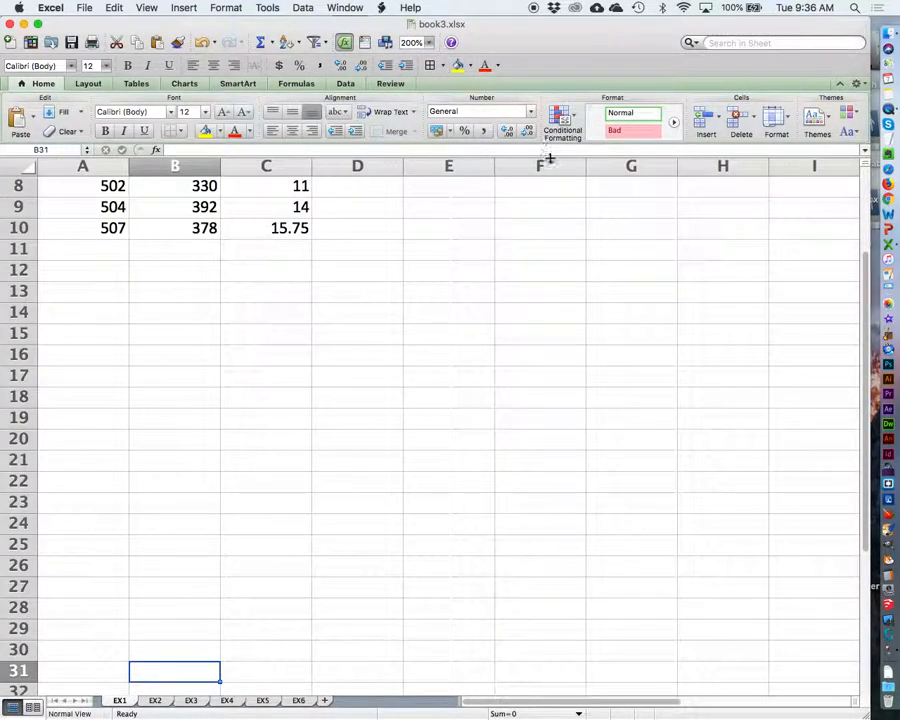
pyautogui.scroll(4, 419, 352)
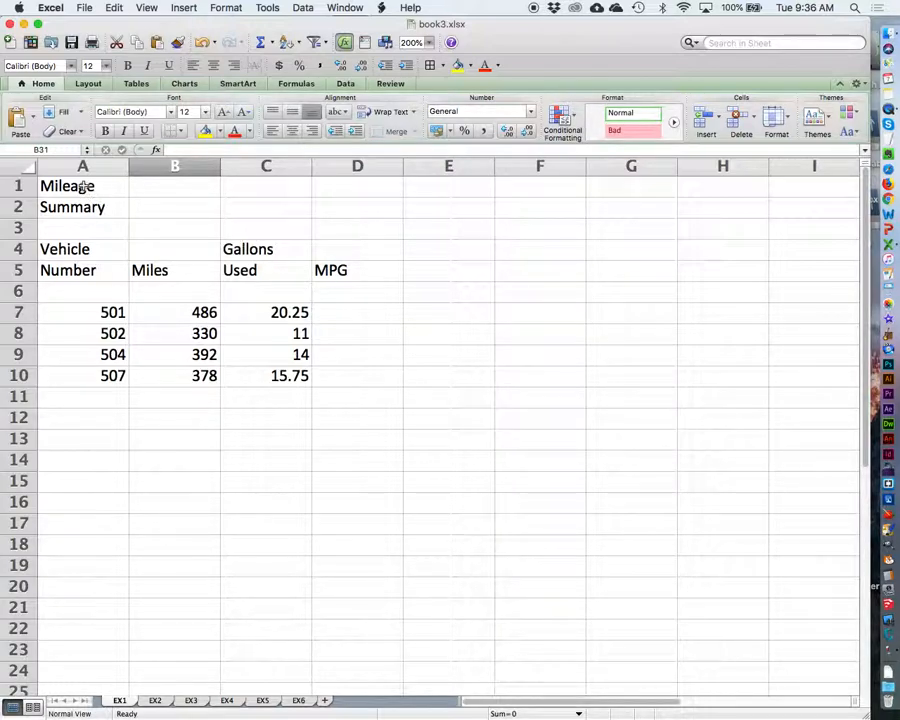
# Step: Bold the Mileage Summary title in A1:A2 and slightly widen columns A and C
pyautogui.moveTo(84, 186); pyautogui.dragTo(80, 208)
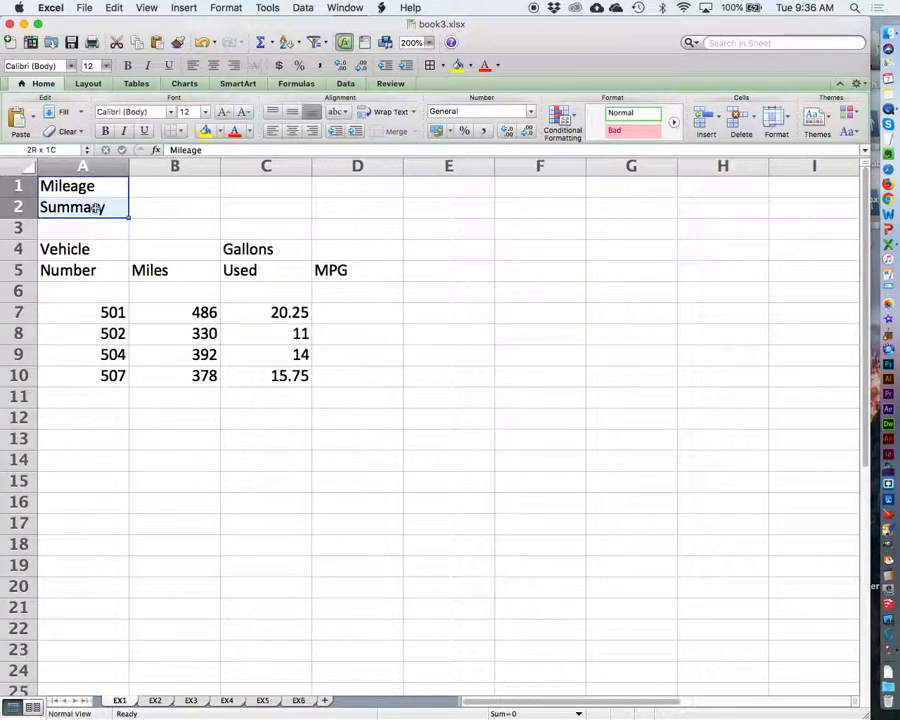
pyautogui.click(106, 136)
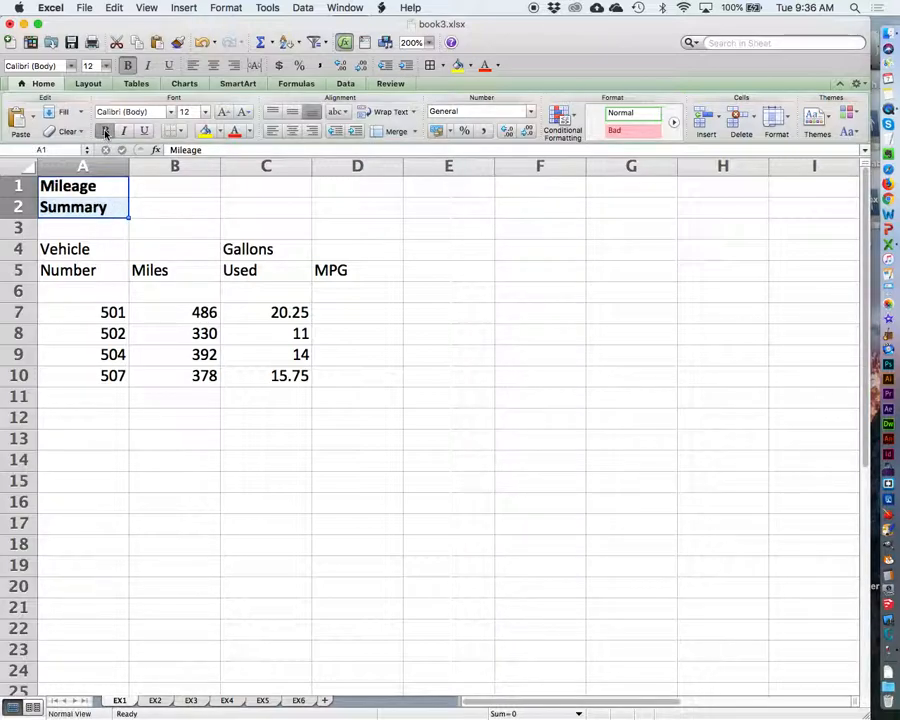
pyautogui.click(490, 249)
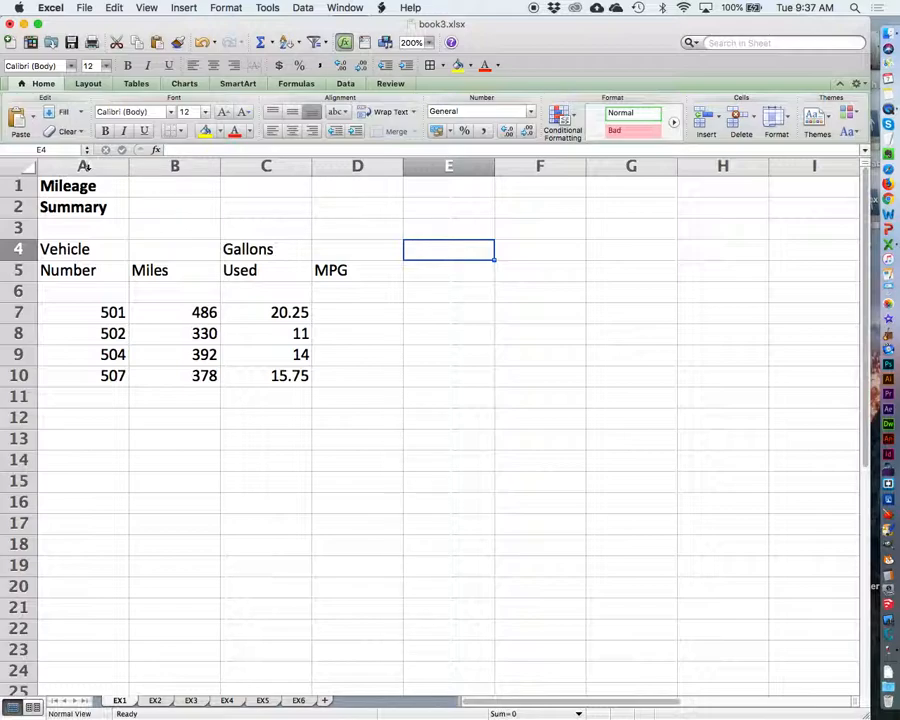
pyautogui.moveTo(127, 169)
pyautogui.mouseDown()
pyautogui.moveTo(147, 168)
pyautogui.moveTo(139, 168)
pyautogui.mouseUp()
pyautogui.moveTo(323, 168); pyautogui.dragTo(334, 168)
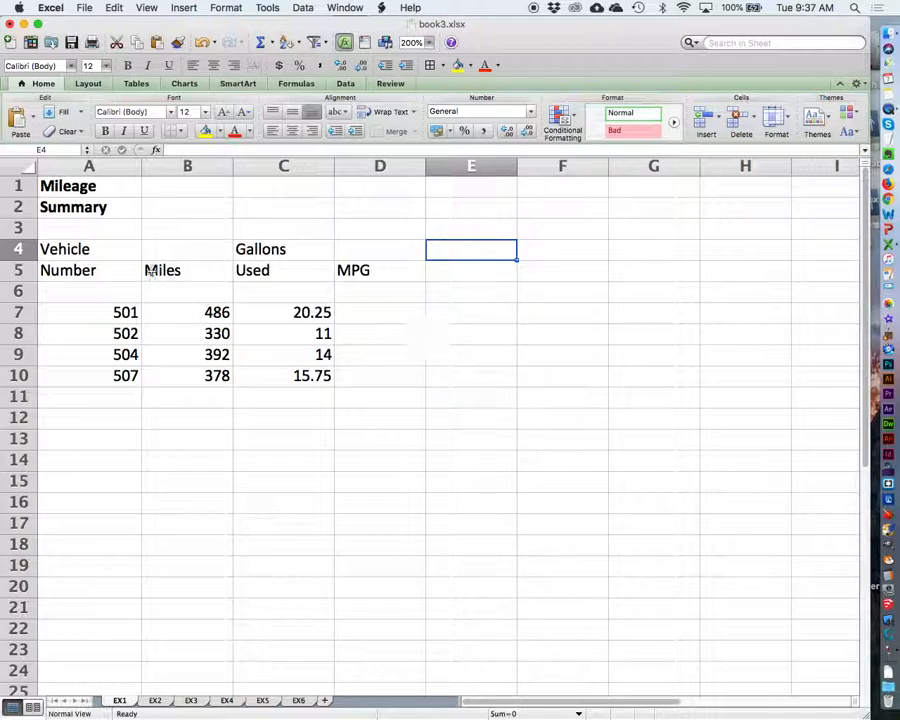
# Step: Format the column headings in A4:D5 as bold, centered text in blue
pyautogui.moveTo(66, 250); pyautogui.dragTo(362, 270)
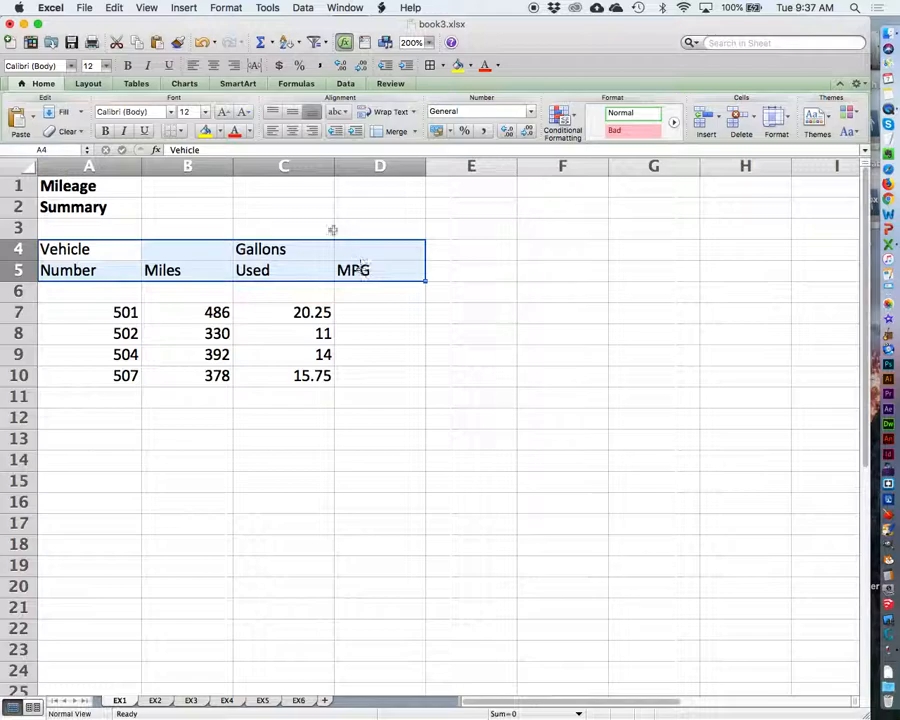
pyautogui.click(127, 65)
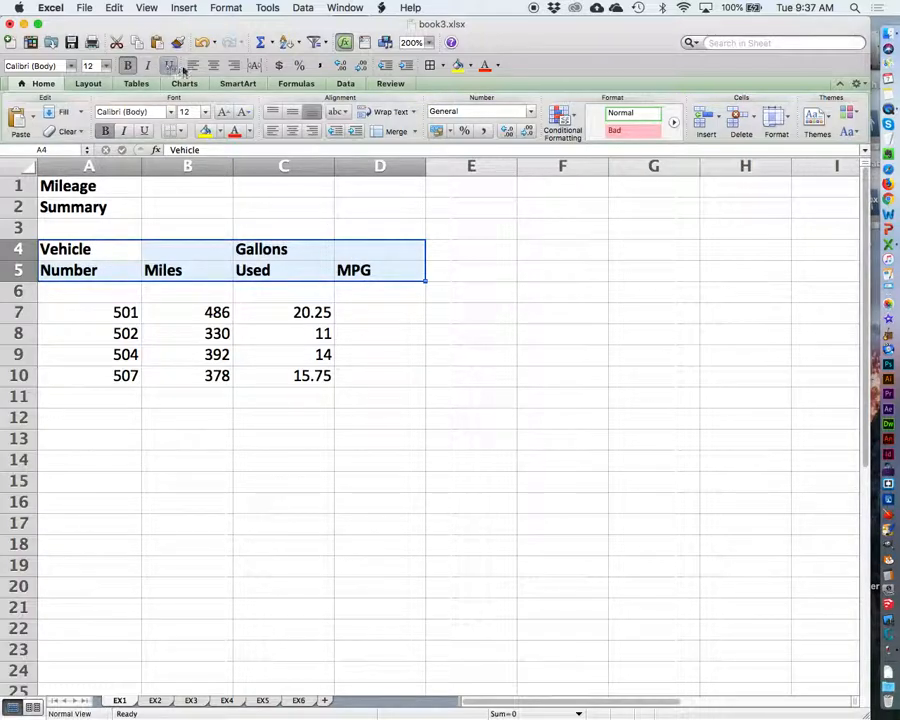
pyautogui.click(213, 66)
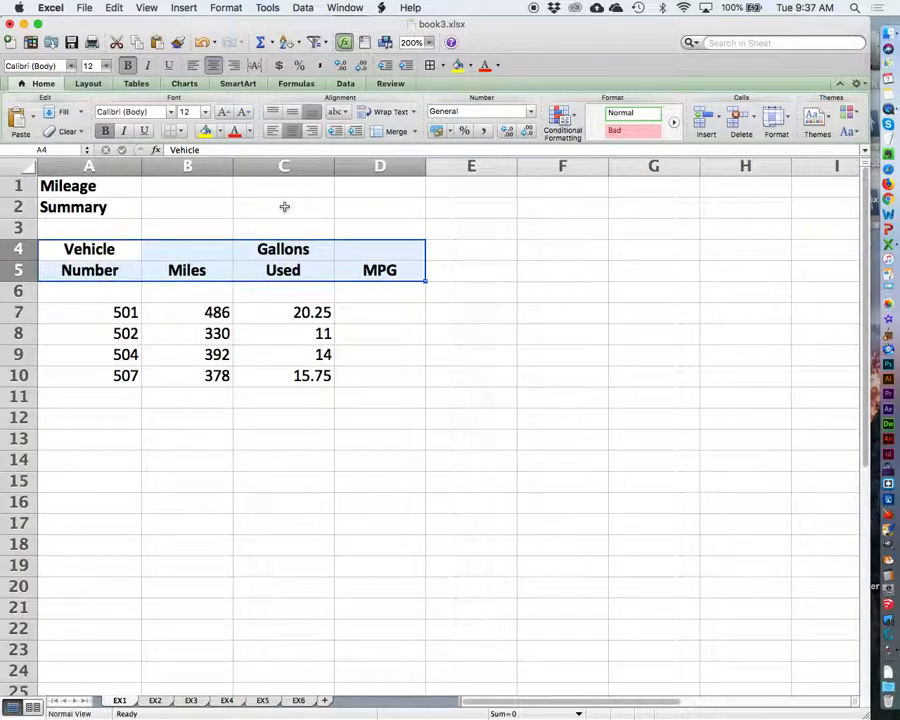
pyautogui.click(248, 132)
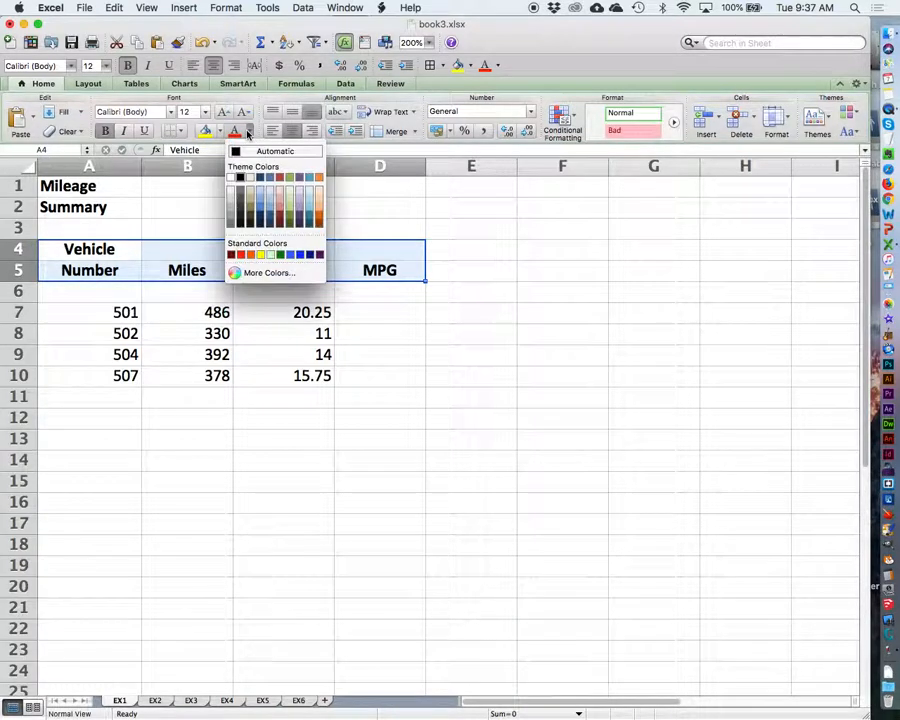
pyautogui.click(299, 255)
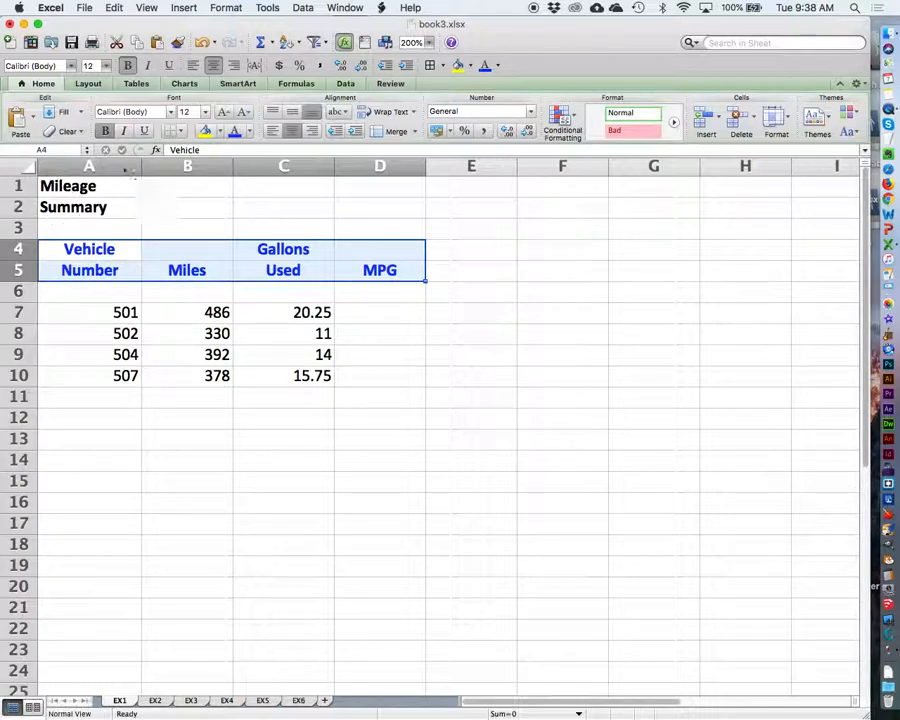
# Step: Center the vehicle numbers in A7:A10 and the miles values in B7:B10
pyautogui.moveTo(80, 310); pyautogui.dragTo(106, 374)
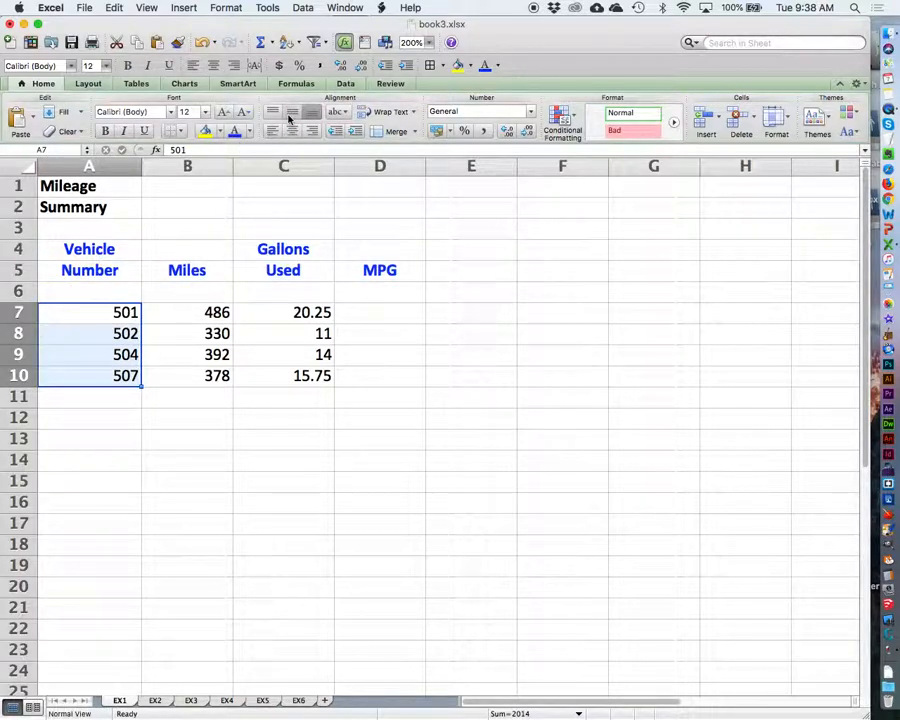
pyautogui.click(292, 132)
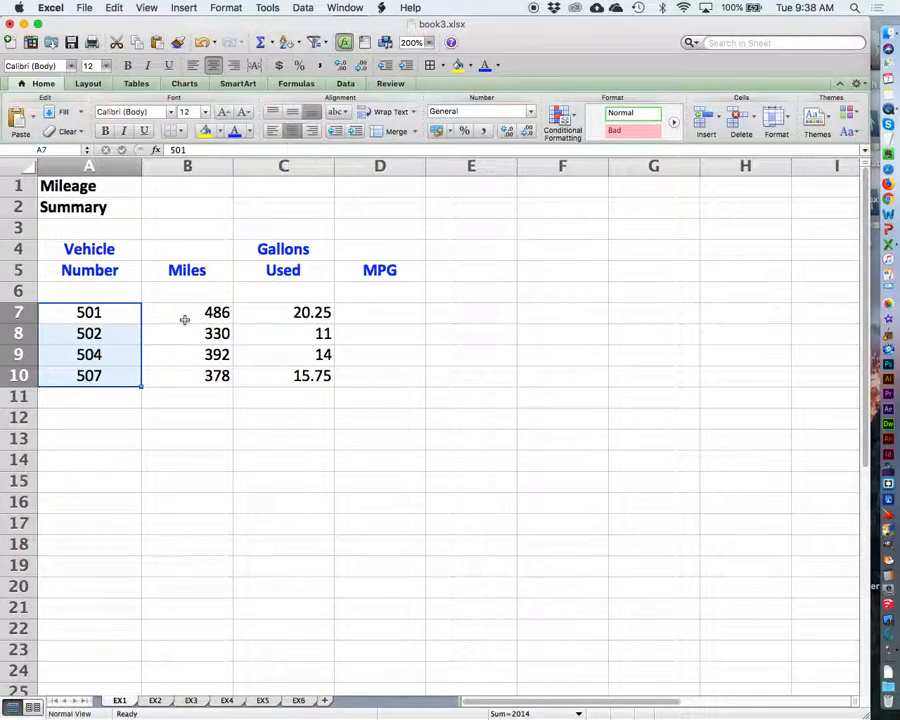
pyautogui.moveTo(184, 319); pyautogui.dragTo(184, 375)
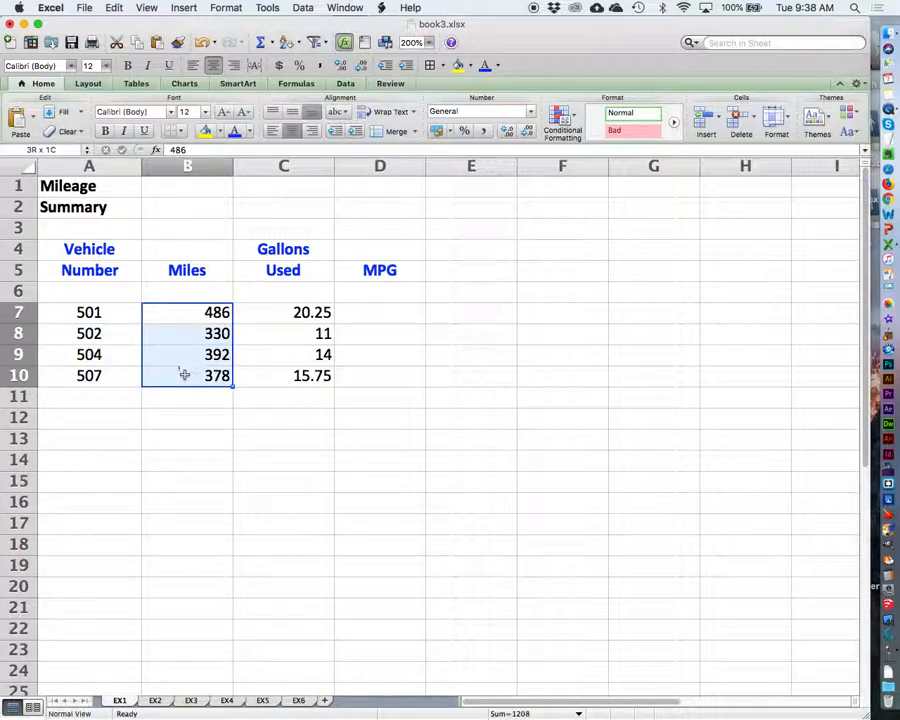
pyautogui.click(292, 132)
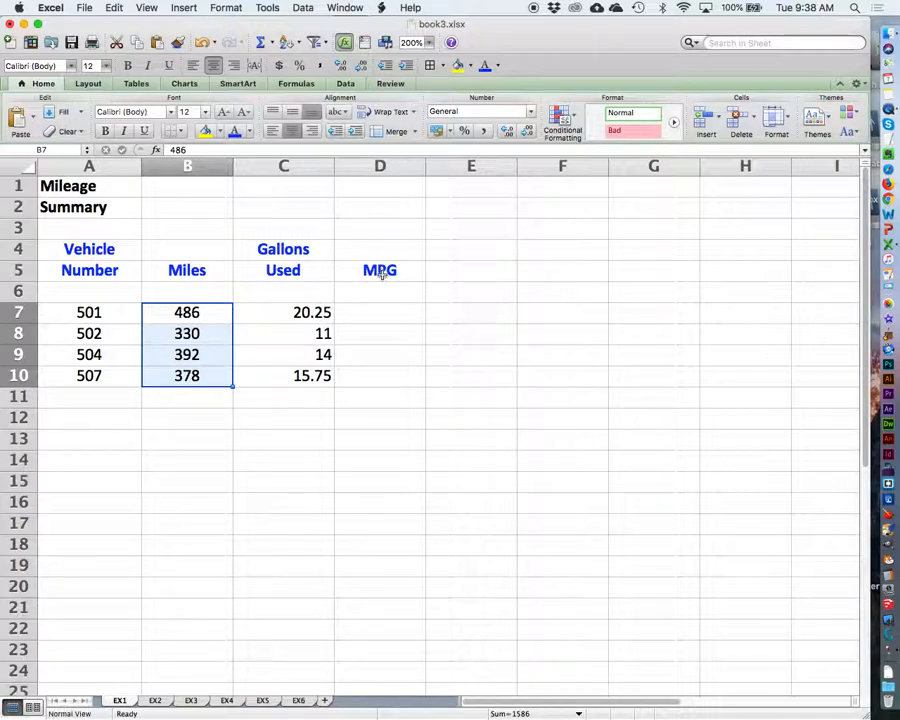
# Step: Enter the formula =B7/C7 in cell D7 to calculate the MPG of vehicle 501
pyautogui.click(380, 314)
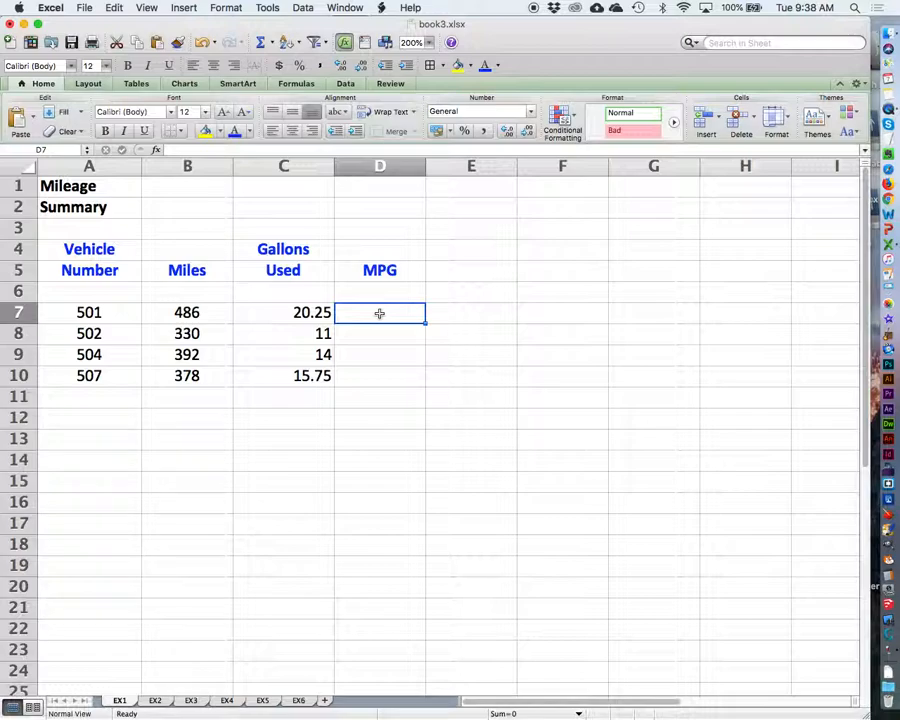
pyautogui.write('=')
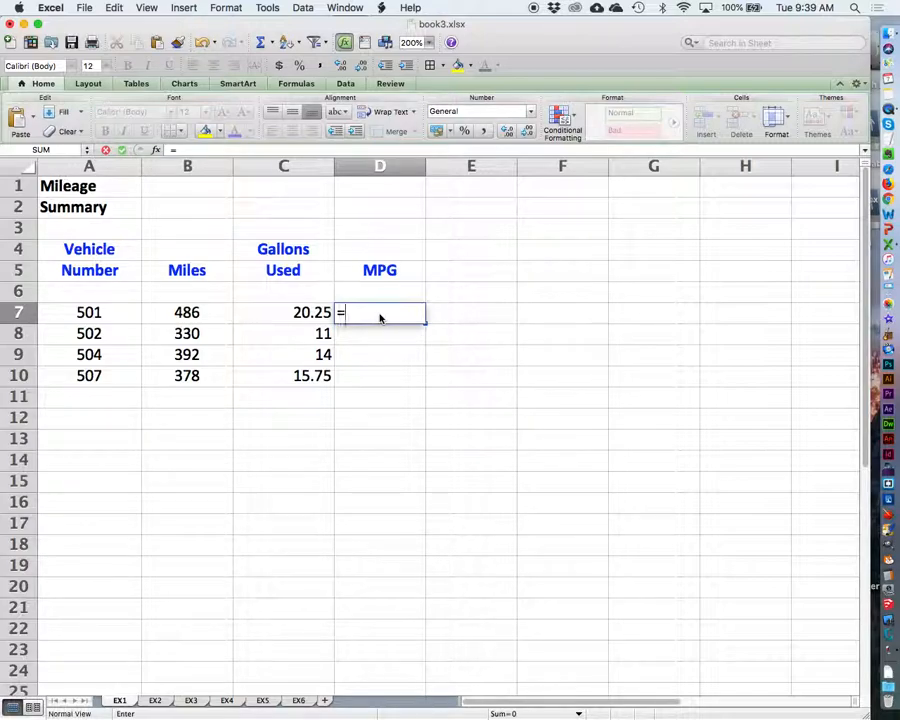
pyautogui.write('B7')
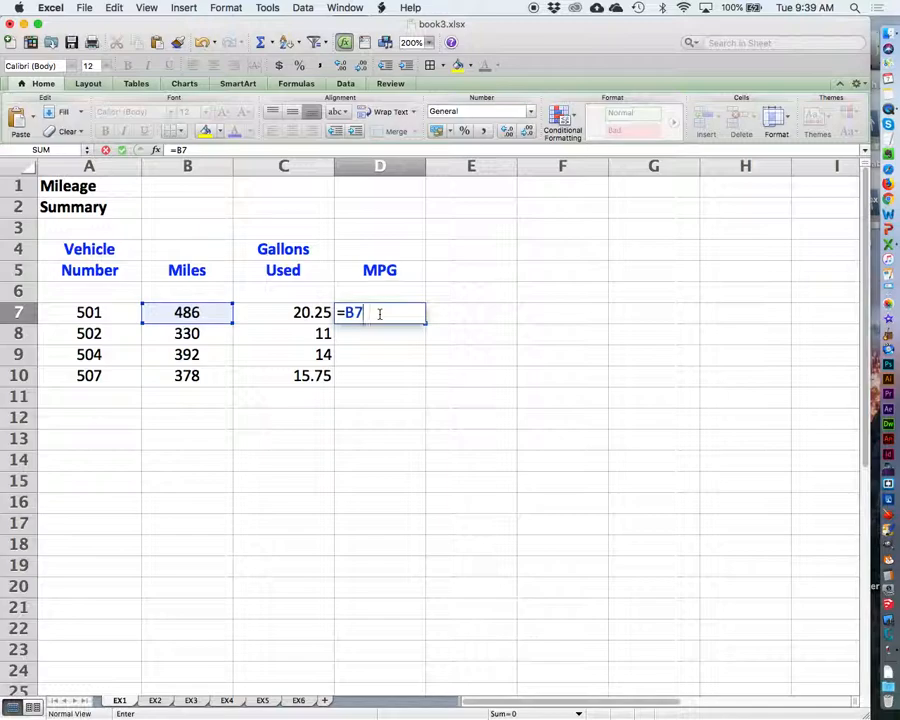
pyautogui.write('/C7')
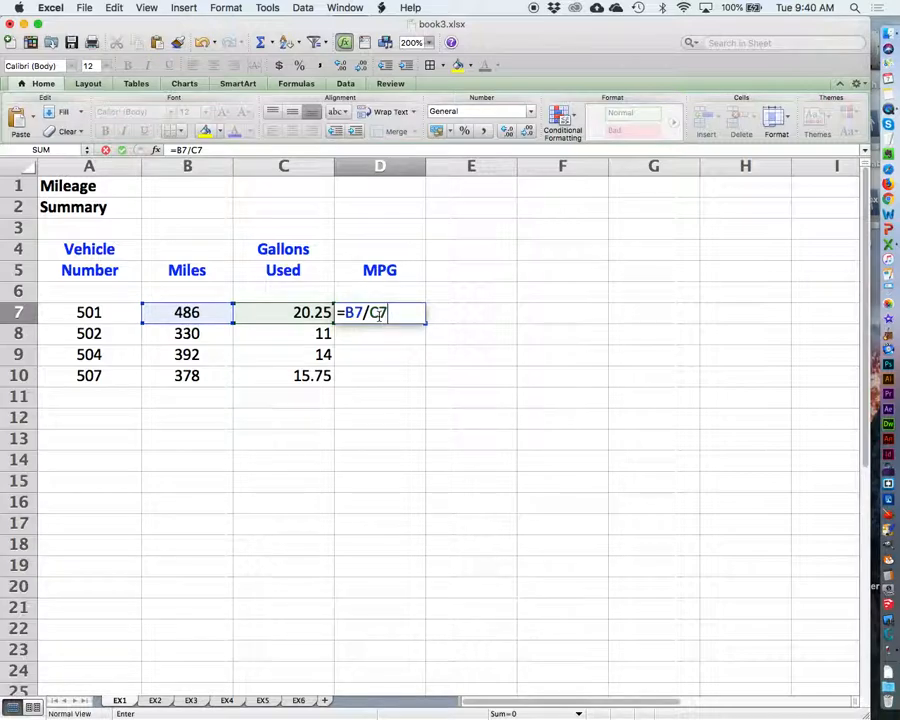
pyautogui.press('Return')
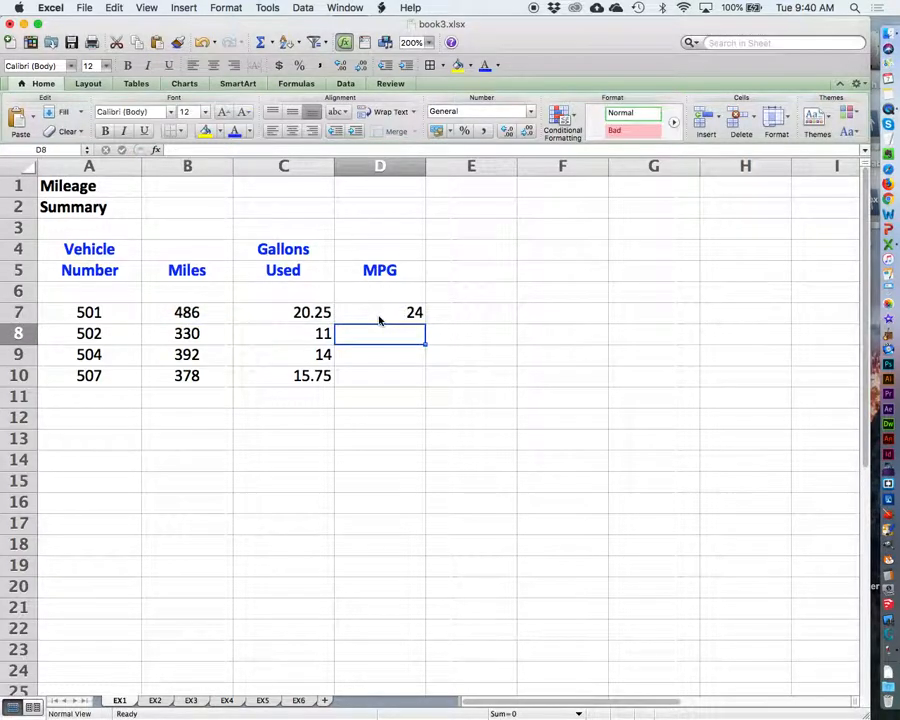
pyautogui.click(388, 311)
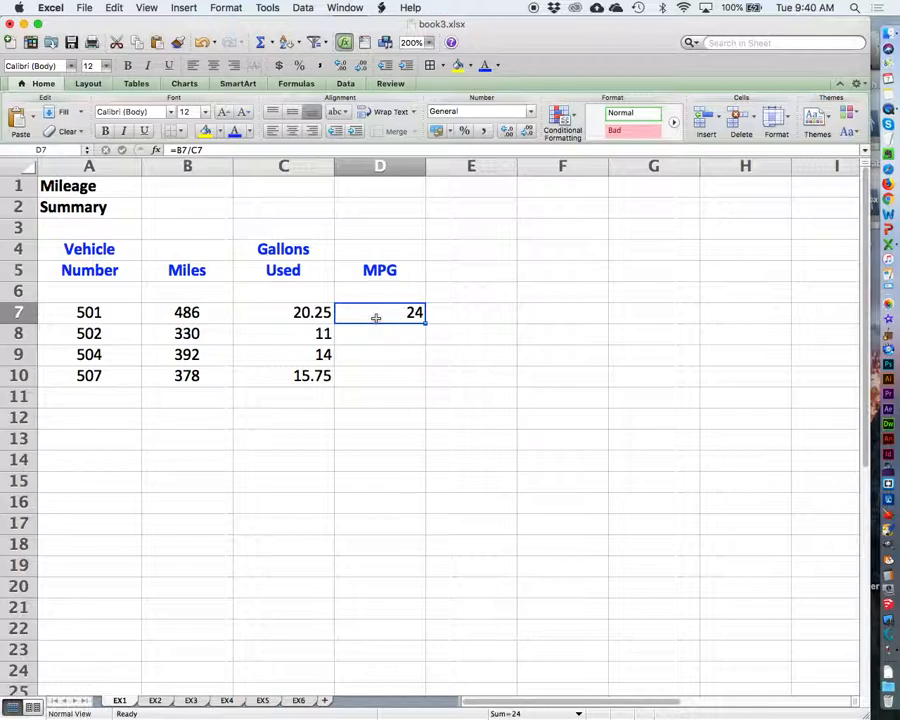
pyautogui.moveTo(376, 318); pyautogui.dragTo(375, 378)
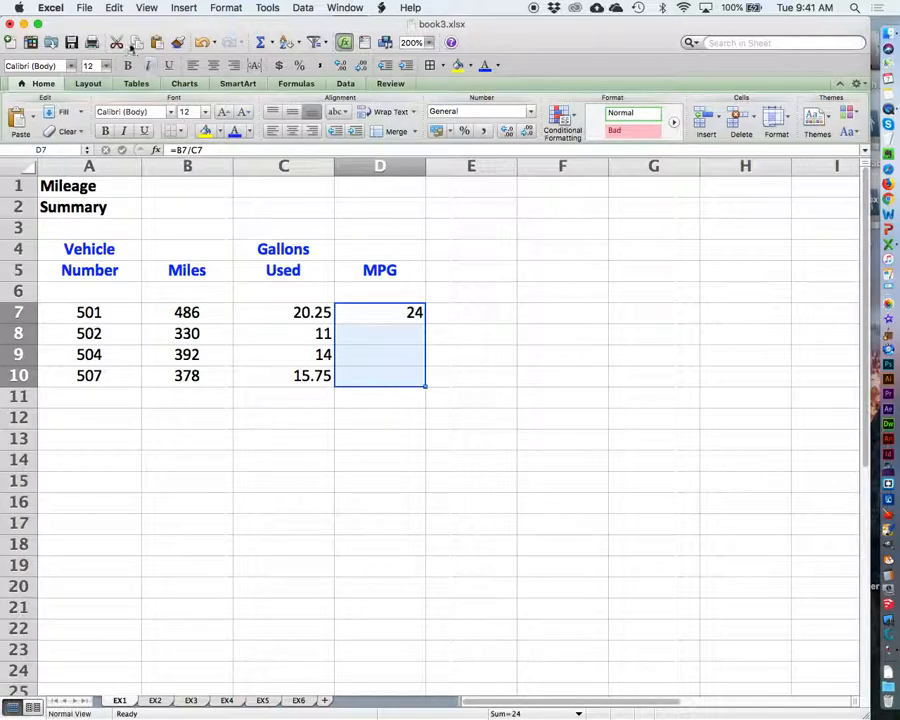
pyautogui.click(113, 8)
pyautogui.moveTo(147, 145)
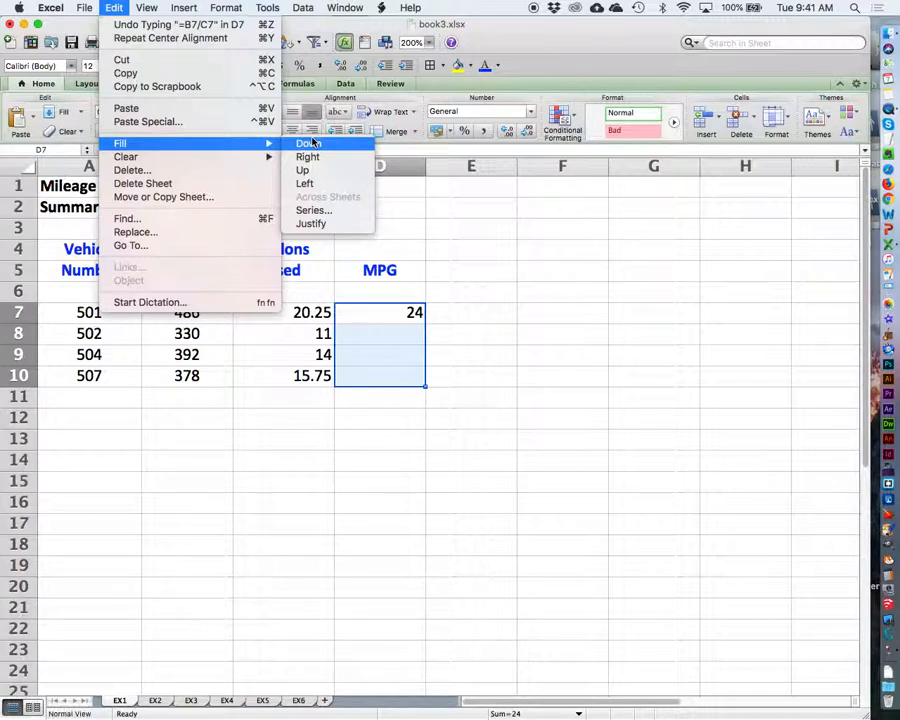
pyautogui.click(552, 305)
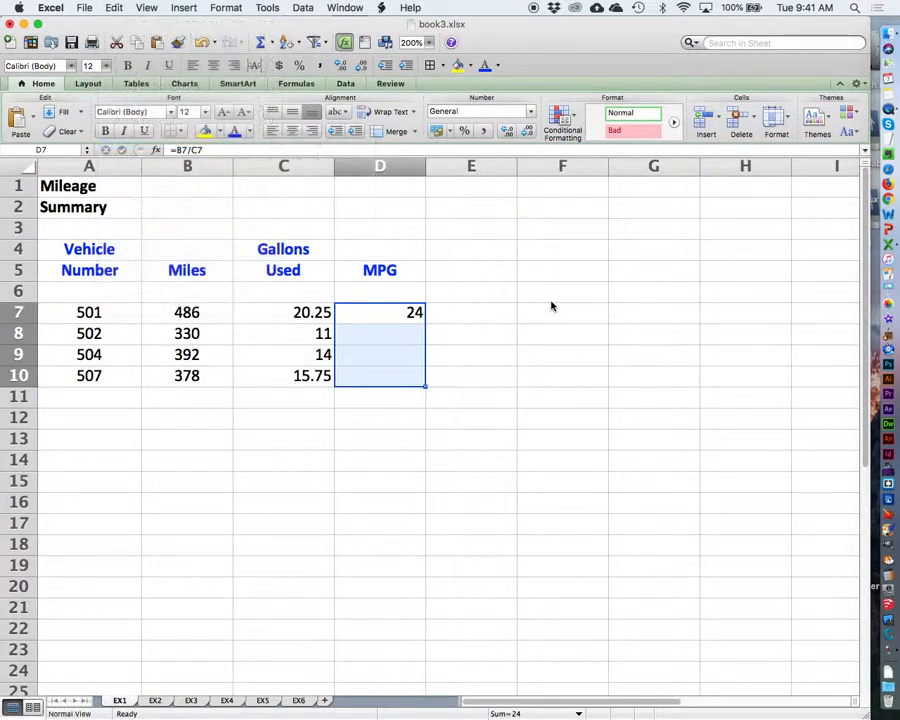
# Step: Fill the MPG formula from D7 down through D10 and center the values in C7:D10
pyautogui.click(392, 315)
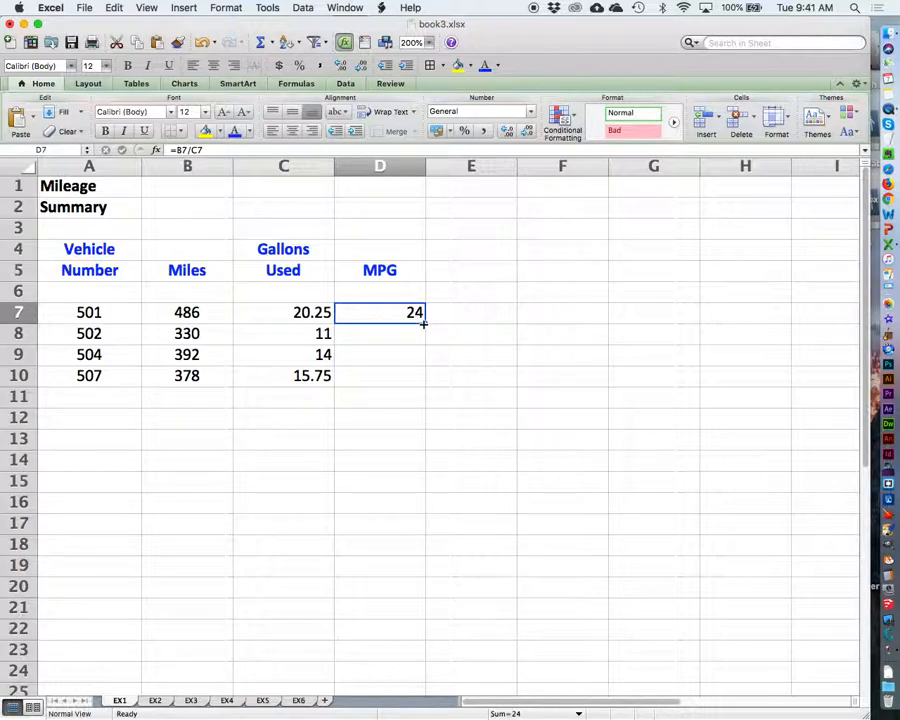
pyautogui.moveTo(423, 323); pyautogui.dragTo(424, 386)
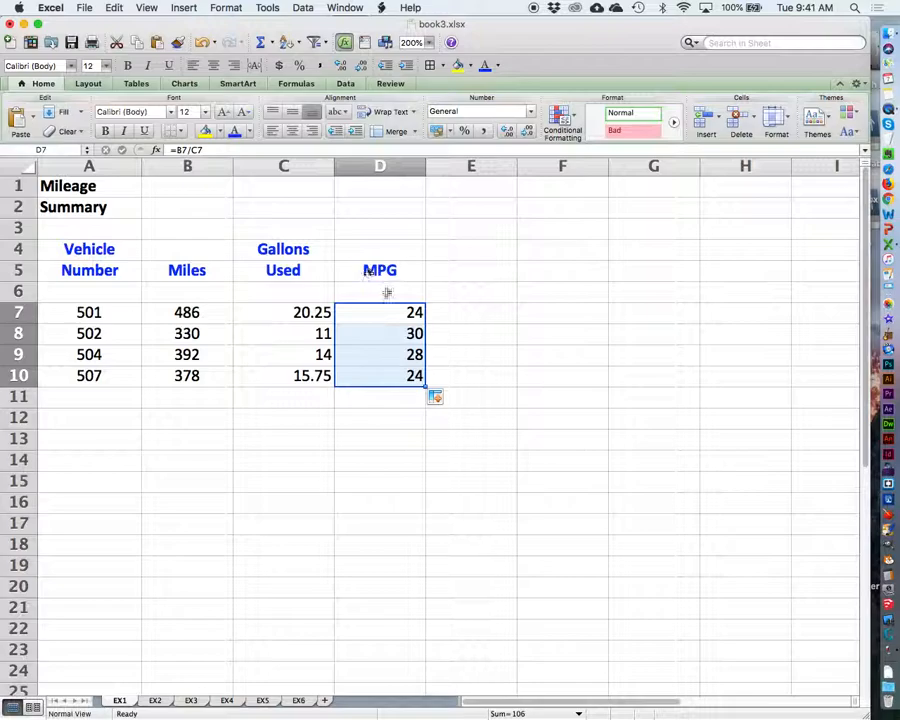
pyautogui.click(292, 132)
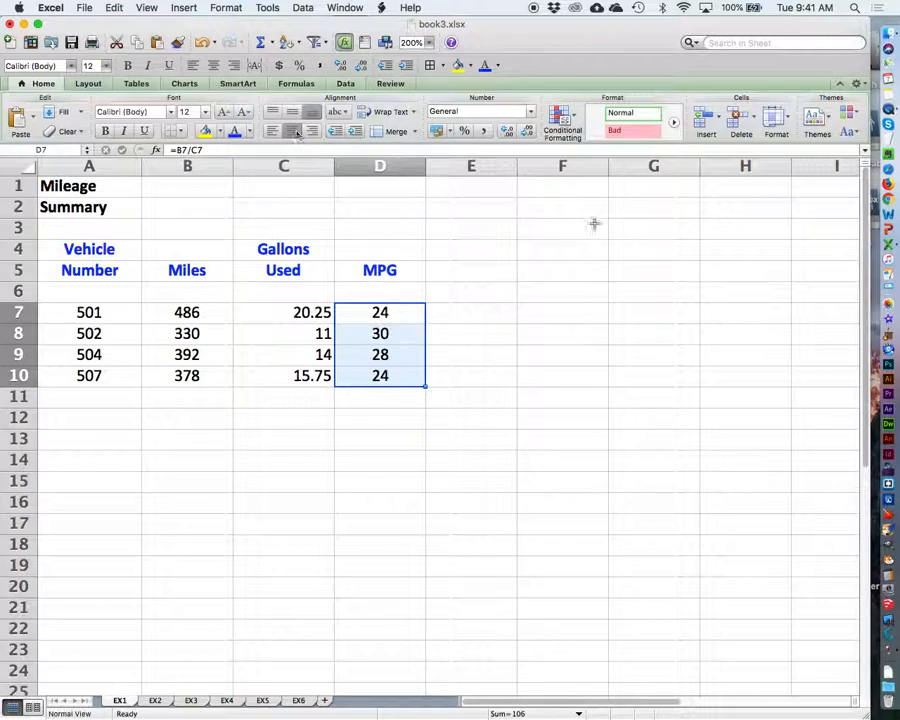
pyautogui.moveTo(272, 312); pyautogui.dragTo(297, 373)
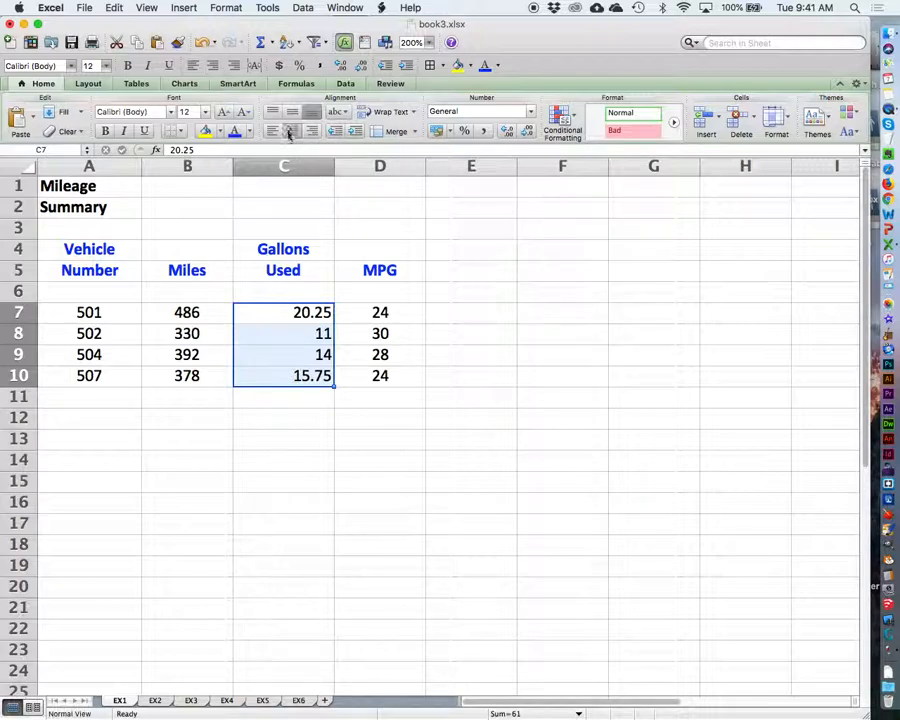
pyautogui.click(292, 132)
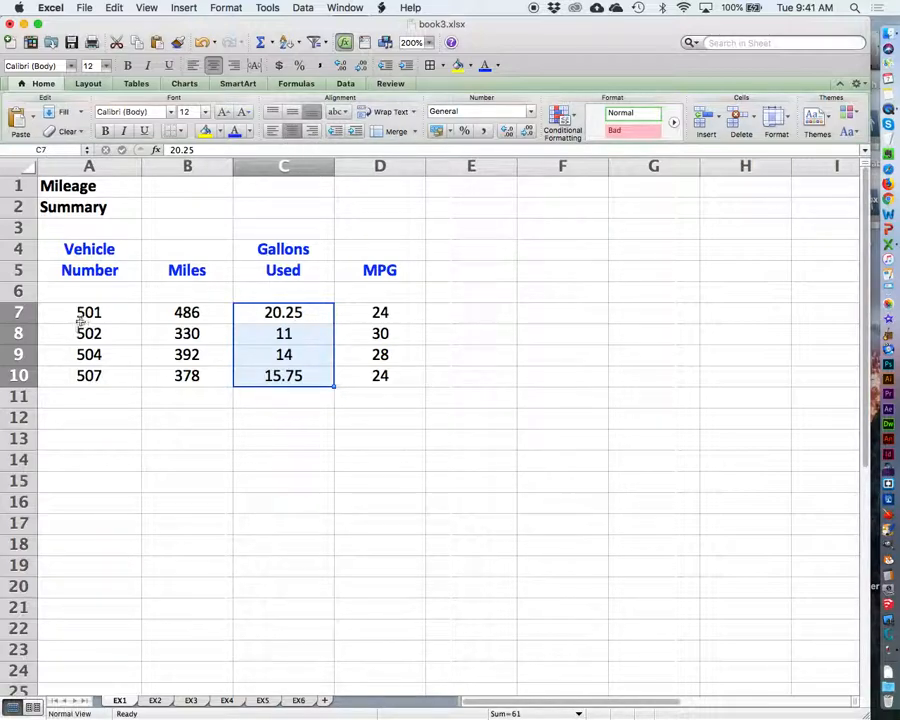
pyautogui.moveTo(88, 313); pyautogui.dragTo(179, 374)
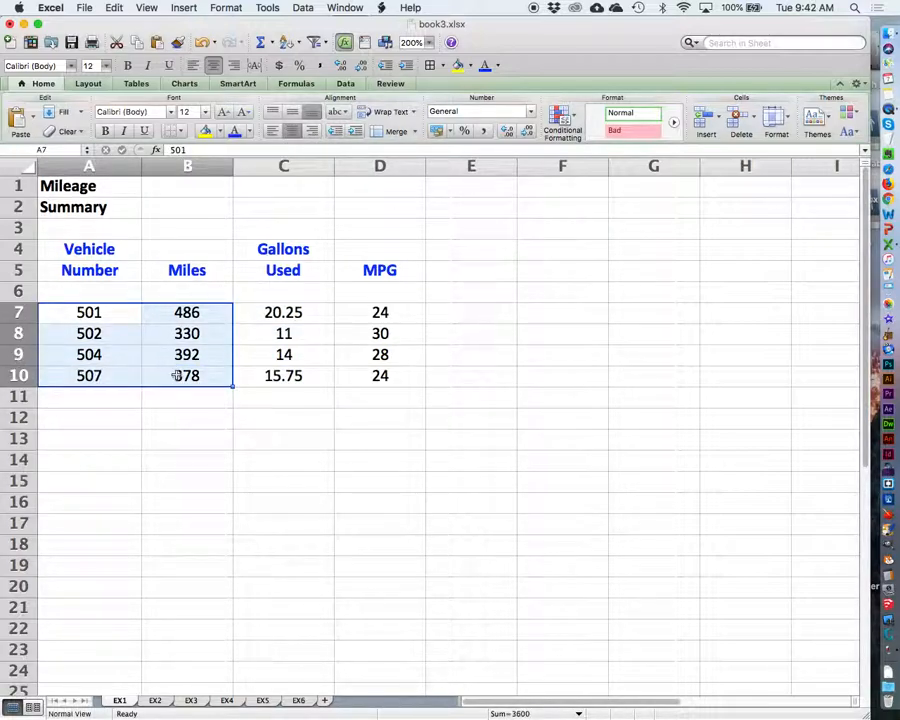
pyautogui.moveTo(295, 308); pyautogui.dragTo(397, 377)
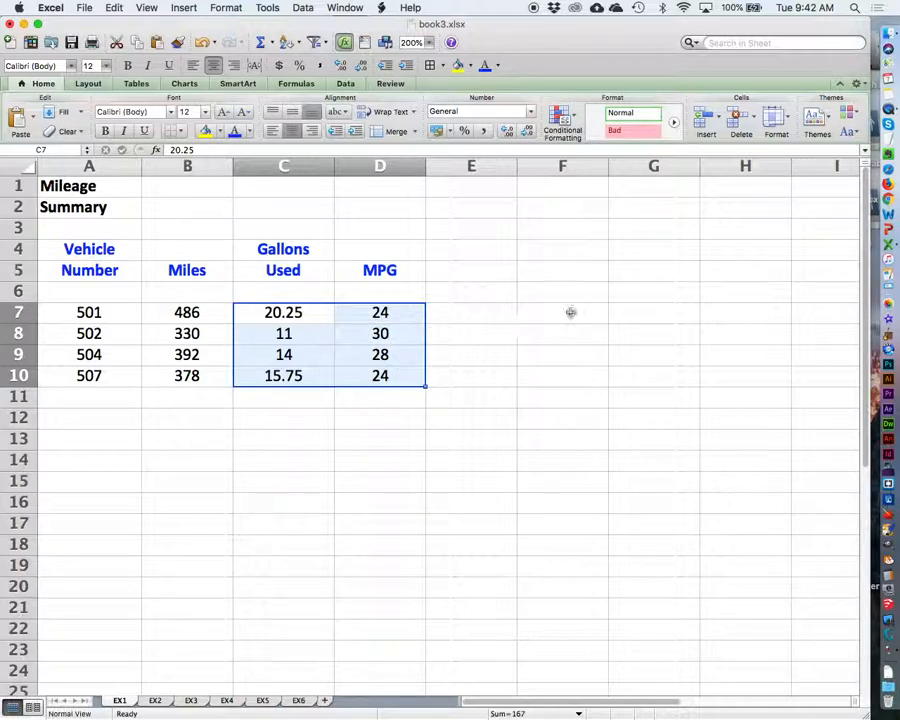
pyautogui.click(513, 419)
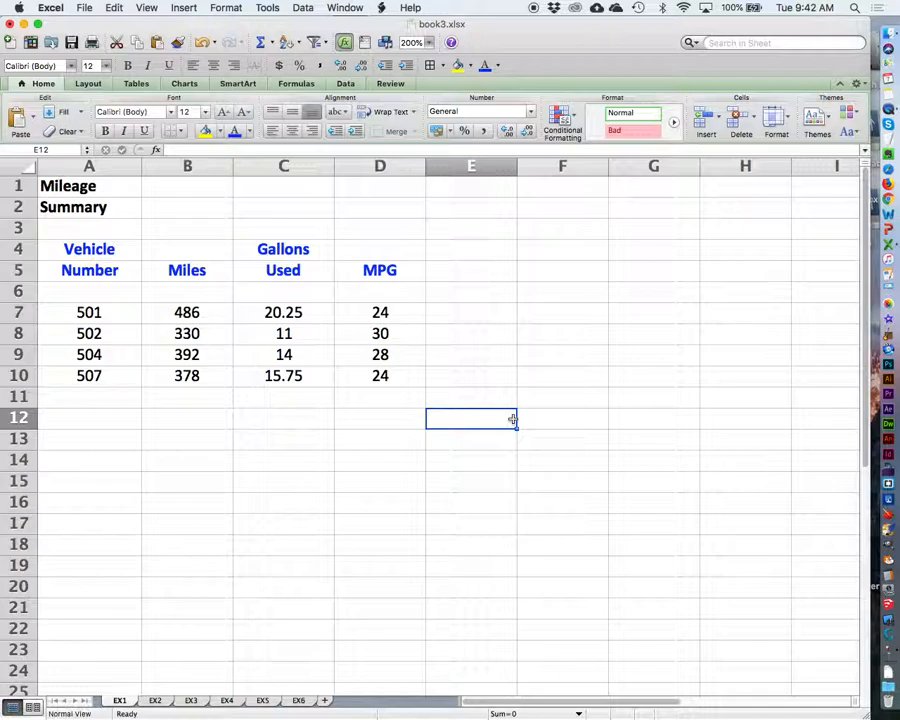
# Step: On sheet EX2, make the Reception Schedule title in A1:A2 bold at font size 14
pyautogui.click(156, 702)
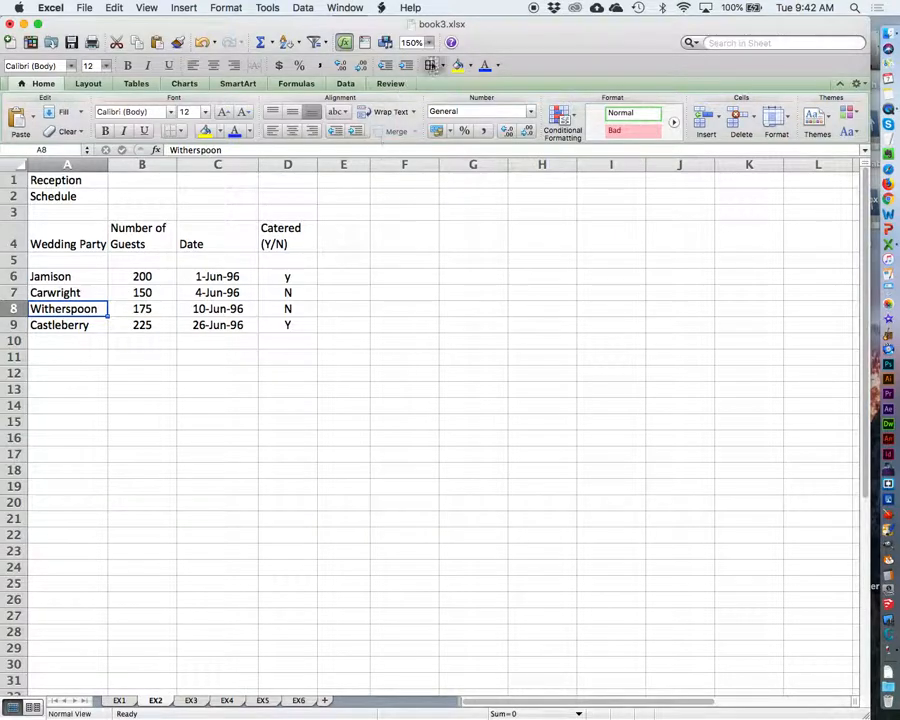
pyautogui.click(429, 43)
pyautogui.click(424, 58)
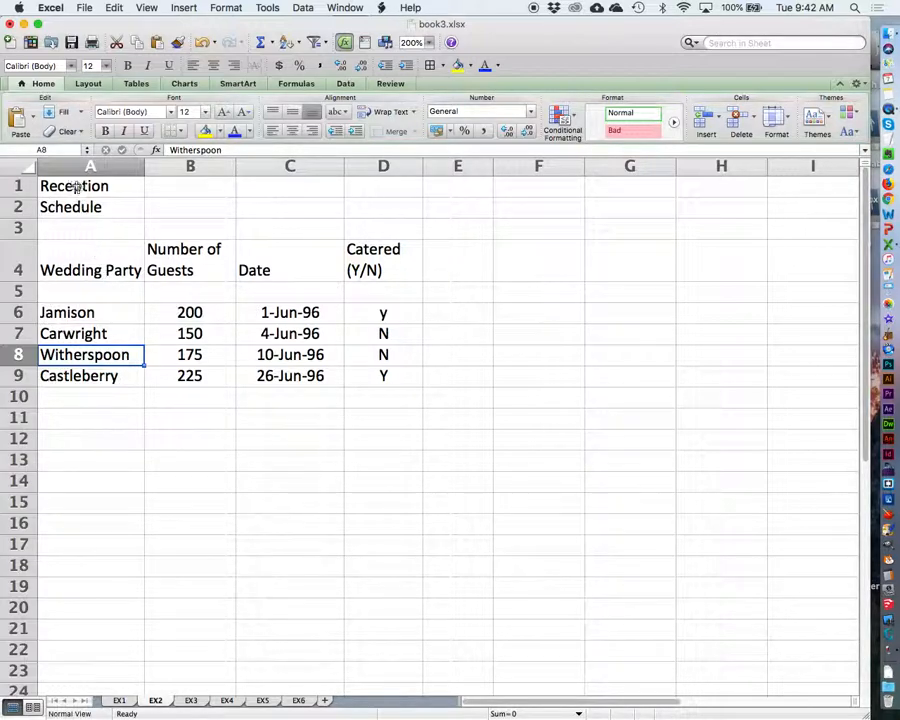
pyautogui.moveTo(76, 186); pyautogui.dragTo(94, 205)
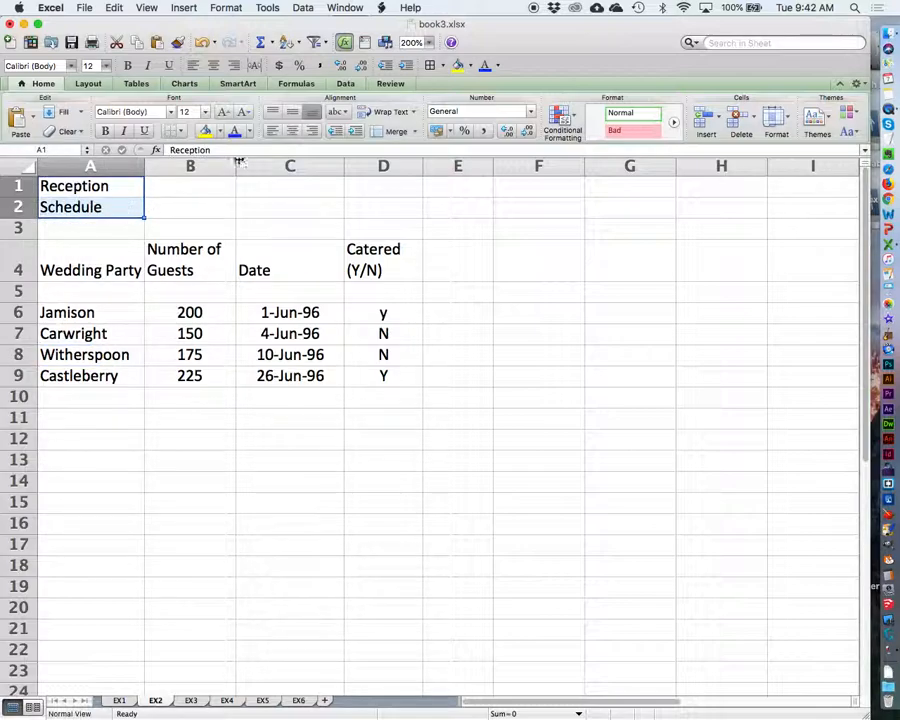
pyautogui.click(105, 131)
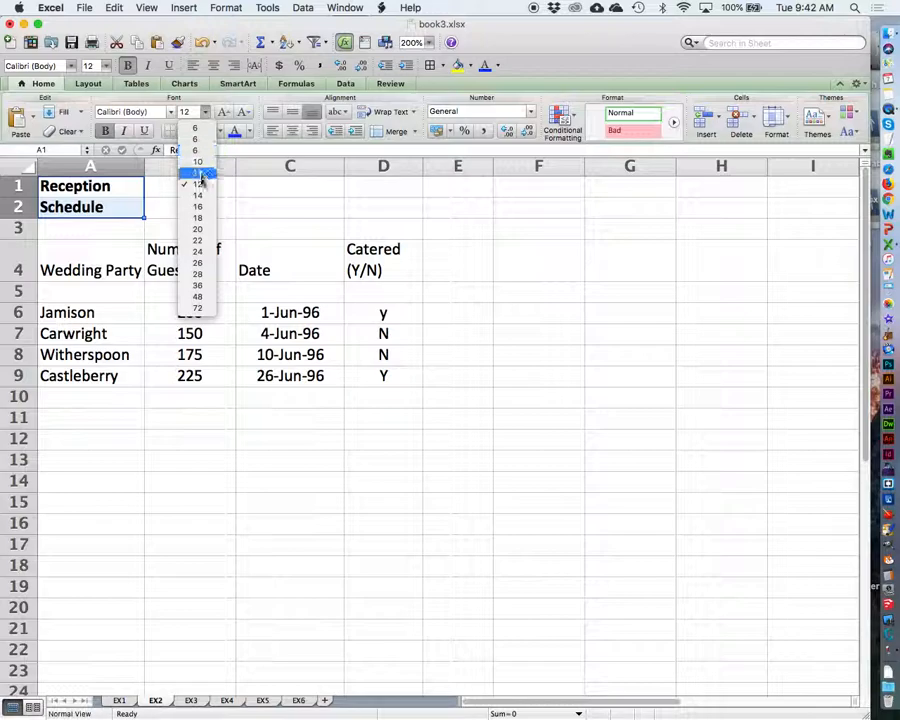
pyautogui.click(200, 194)
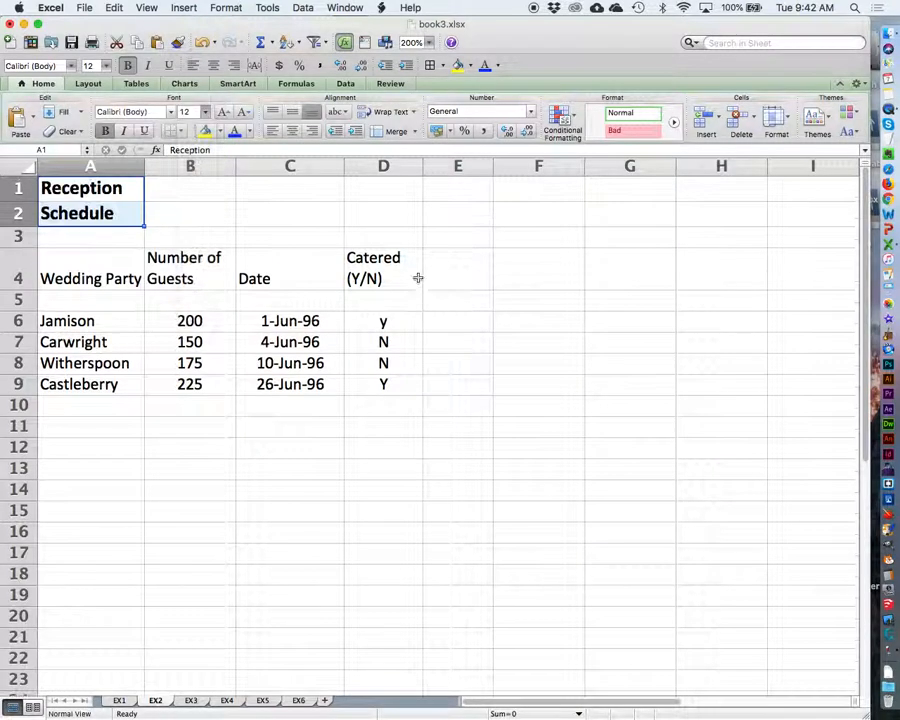
pyautogui.click(527, 446)
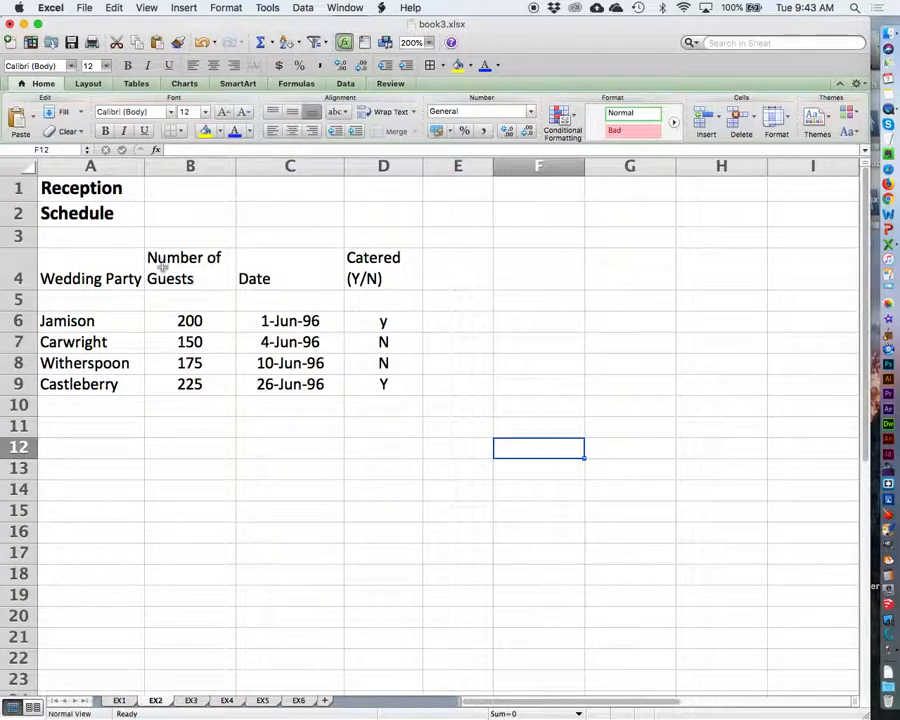
# Step: Format the EX2 column headings in A4:D4 as bold, centered orange text and widen column A slightly
pyautogui.moveTo(110, 256); pyautogui.dragTo(368, 268)
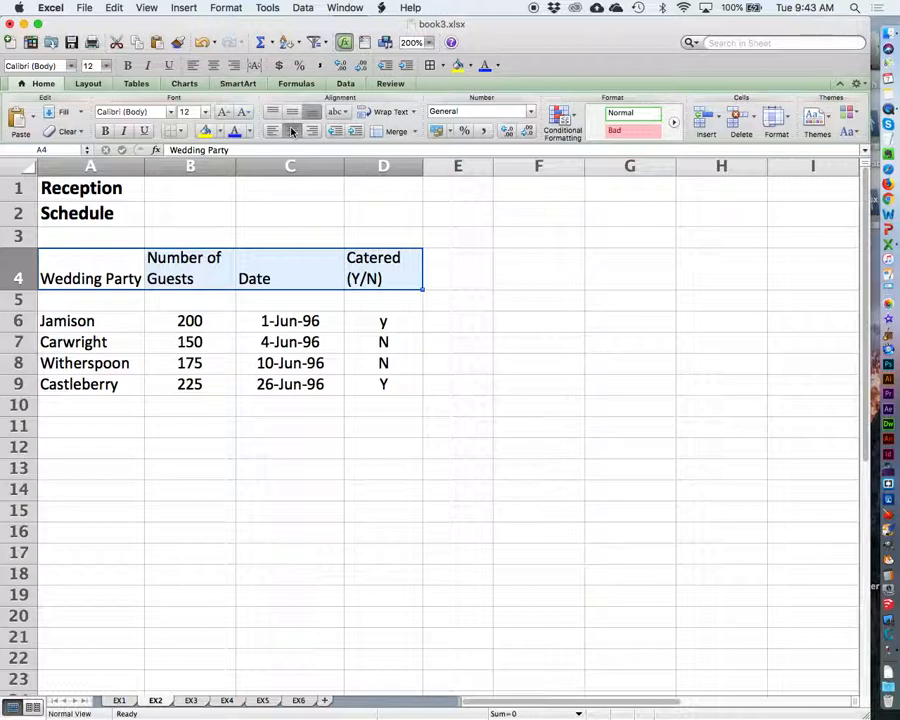
pyautogui.click(293, 132)
pyautogui.click(107, 133)
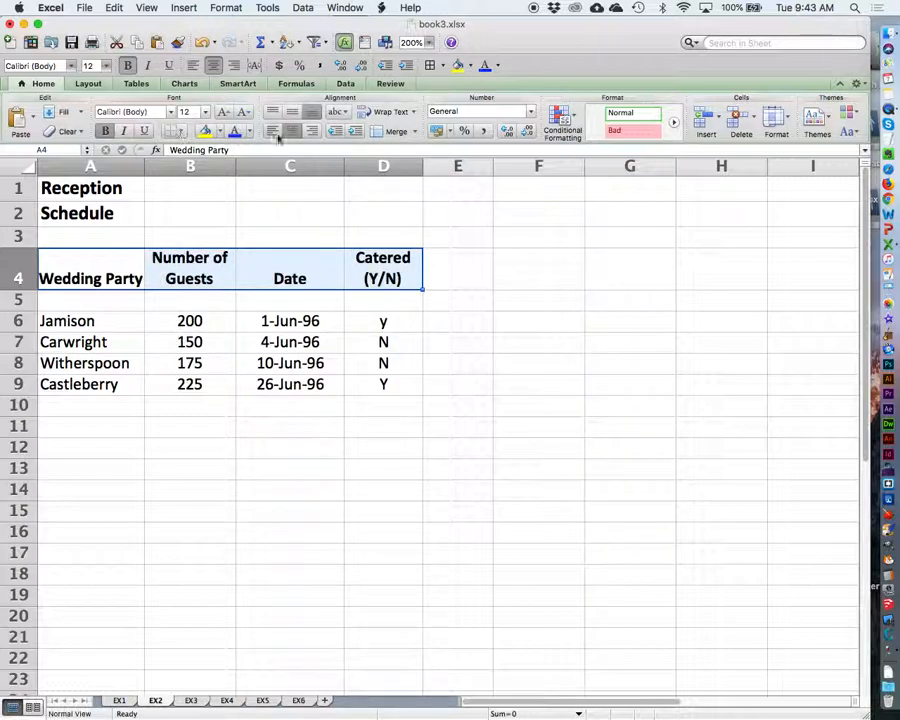
pyautogui.click(250, 133)
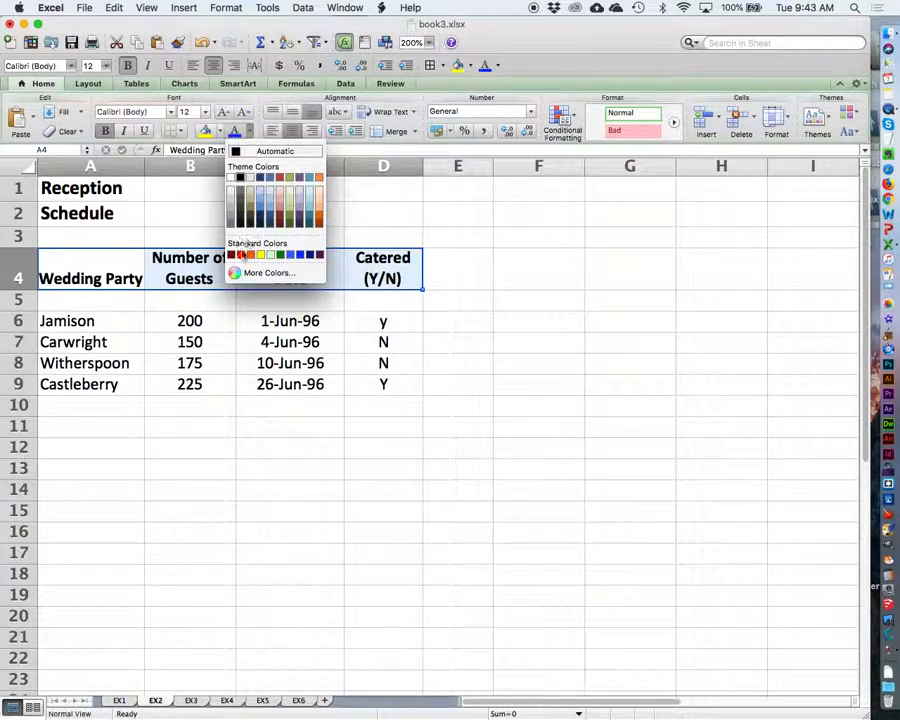
pyautogui.click(319, 212)
pyautogui.click(622, 451)
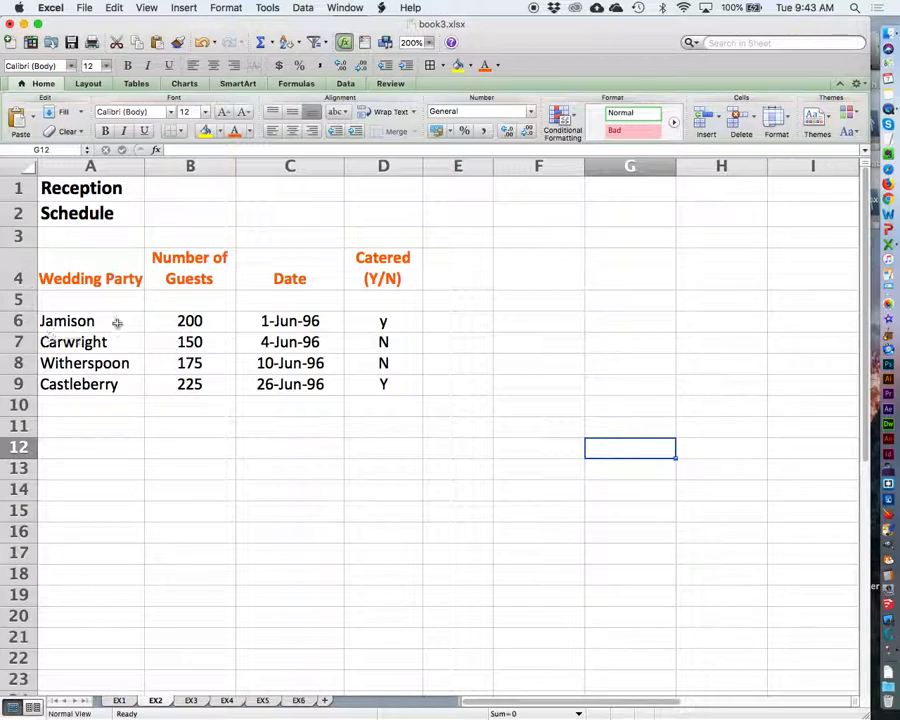
pyautogui.moveTo(145, 167); pyautogui.dragTo(156, 167)
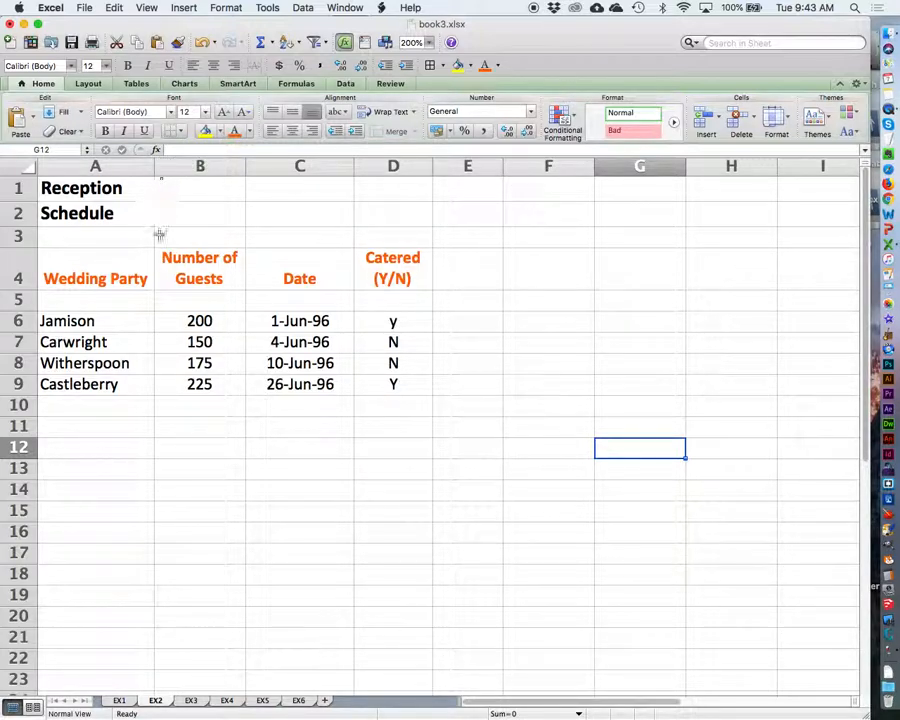
pyautogui.moveTo(156, 169); pyautogui.dragTo(161, 169)
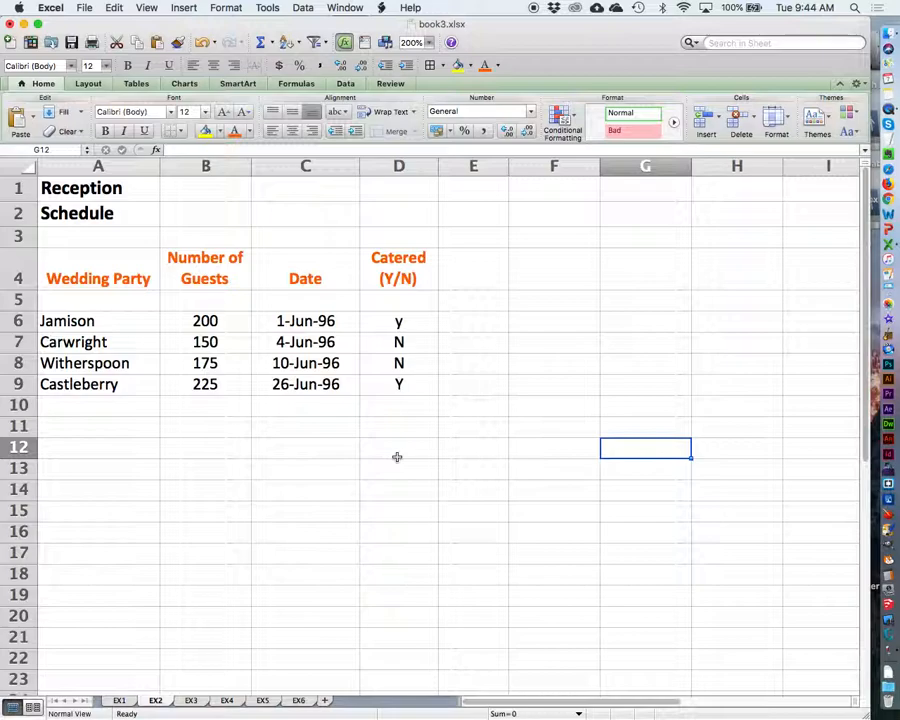
# Step: On sheet EX3, make the Earnings Schedule title in A1:A2 bold at font size 14
pyautogui.click(190, 701)
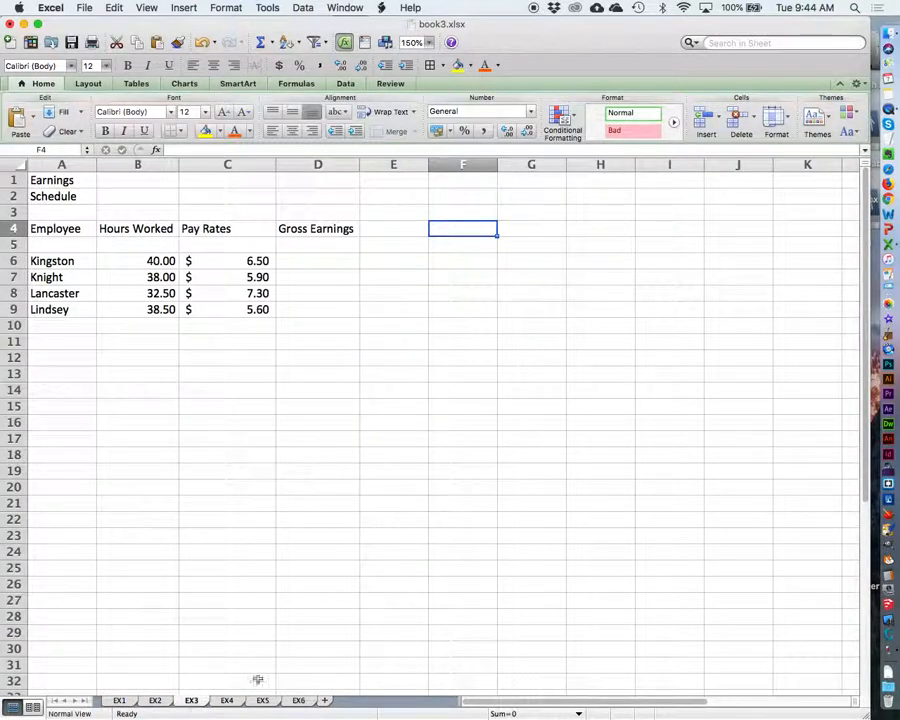
pyautogui.click(429, 44)
pyautogui.click(423, 56)
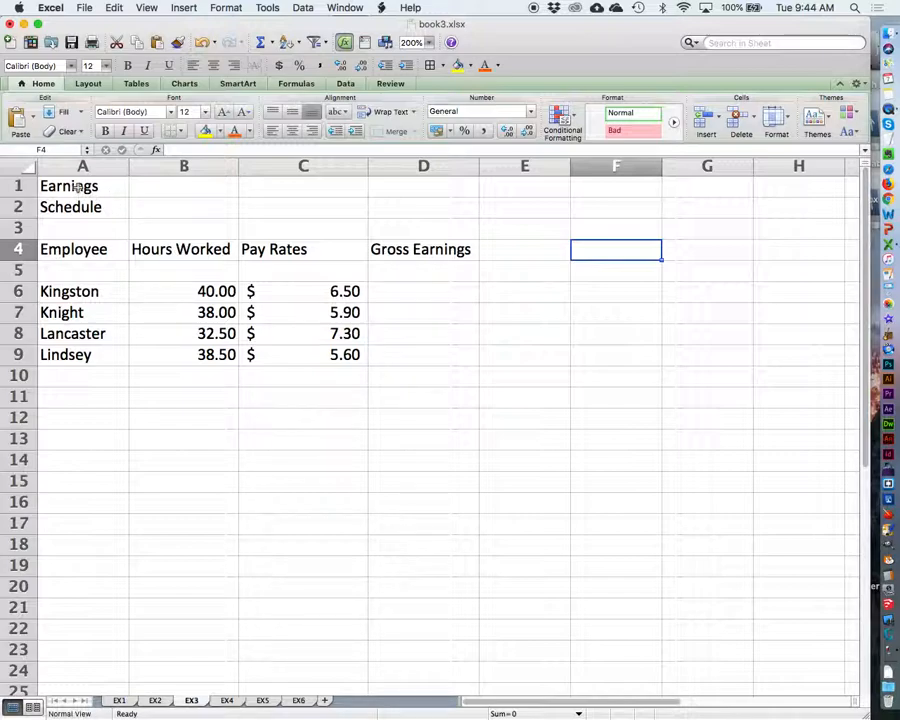
pyautogui.moveTo(78, 187); pyautogui.dragTo(112, 206)
pyautogui.click(205, 112)
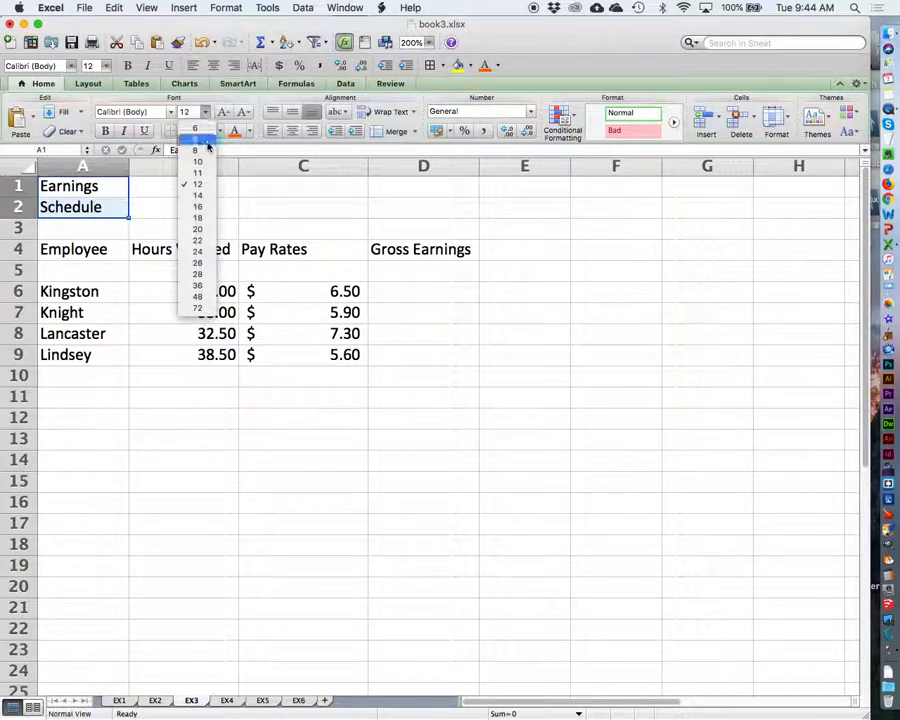
pyautogui.click(207, 194)
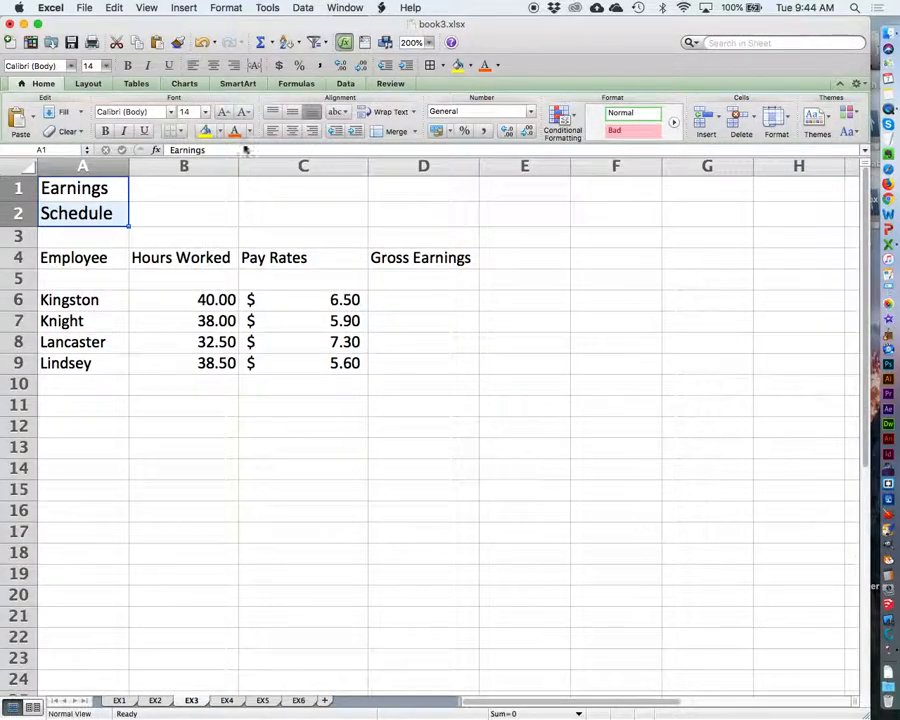
pyautogui.click(103, 131)
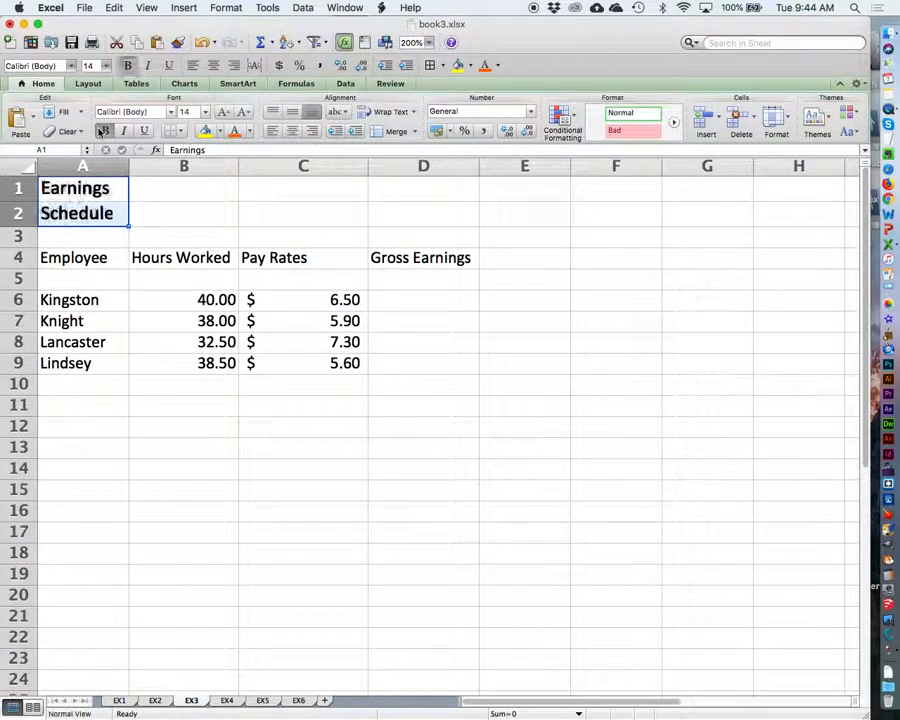
pyautogui.click(214, 203)
# Step: Make the EX3 column headings in A4:D4 bold and centered, and widen column B slightly
pyautogui.moveTo(87, 258); pyautogui.dragTo(401, 258)
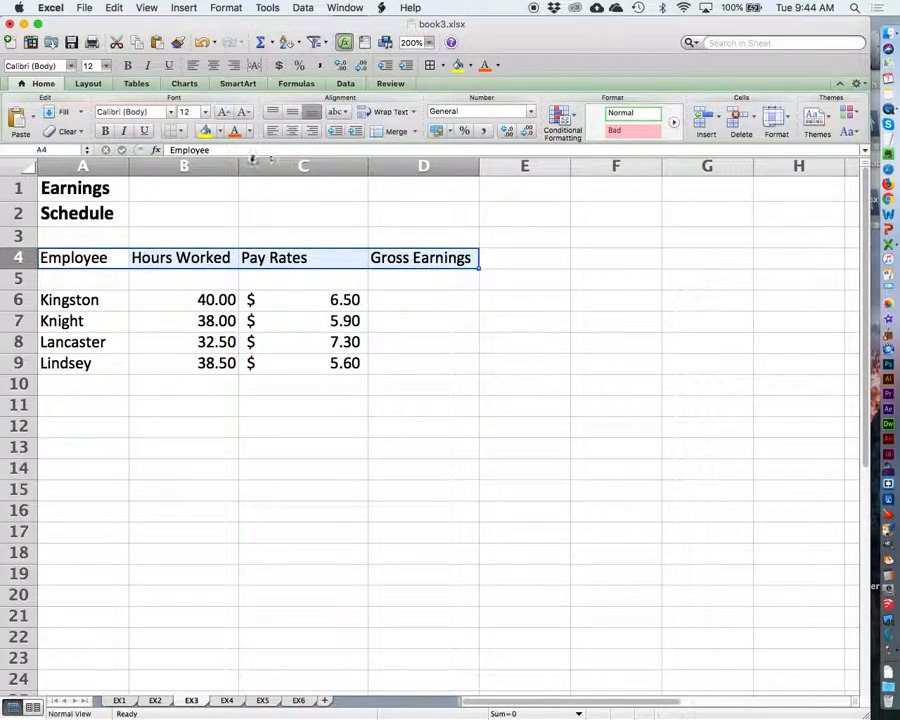
pyautogui.click(105, 131)
pyautogui.click(292, 131)
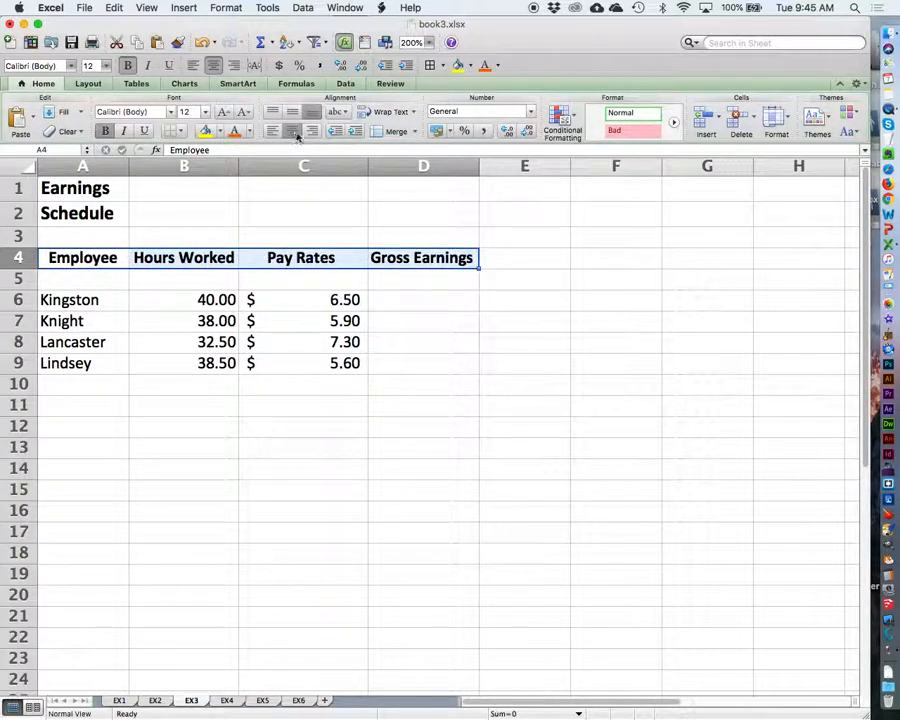
pyautogui.click(345, 195)
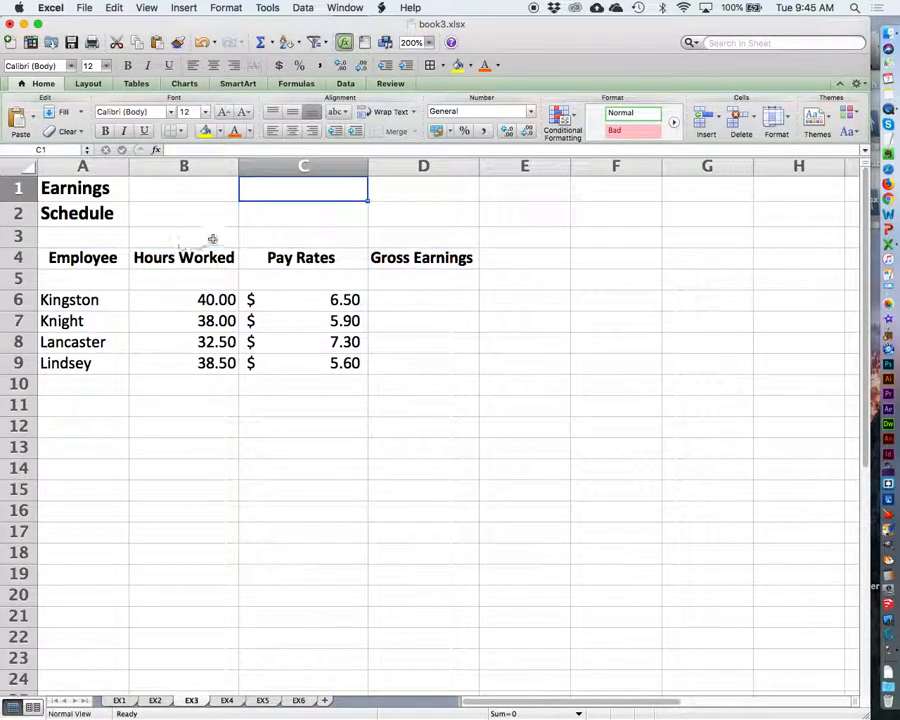
pyautogui.moveTo(239, 166); pyautogui.dragTo(249, 166)
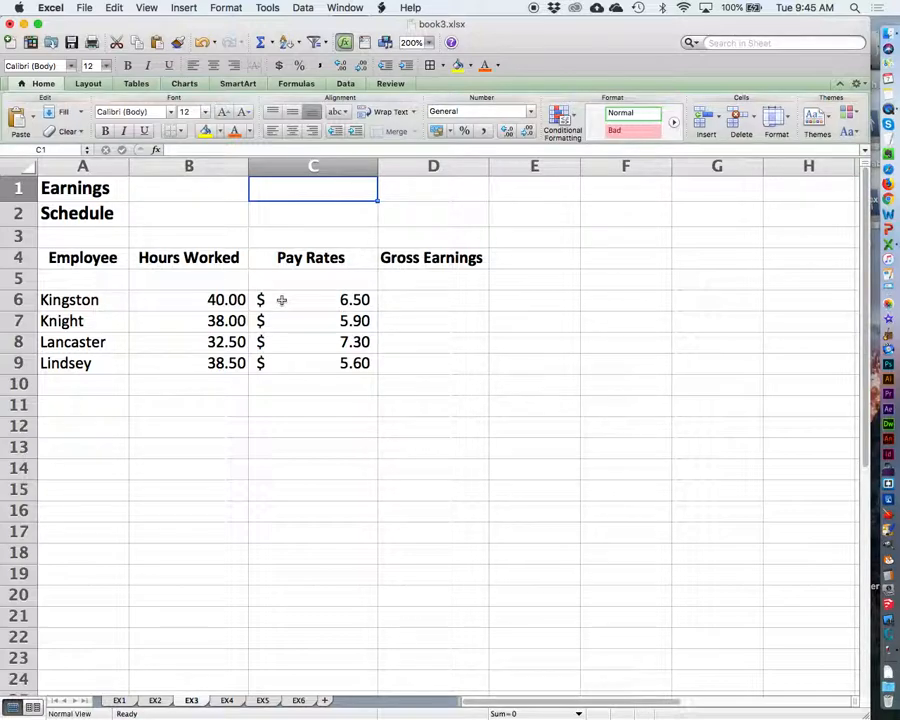
# Step: Format the pay rates in C6:C9 as Currency with two decimal places and center the values in B6:C9
pyautogui.click(282, 300)
pyautogui.moveTo(282, 300); pyautogui.dragTo(335, 361)
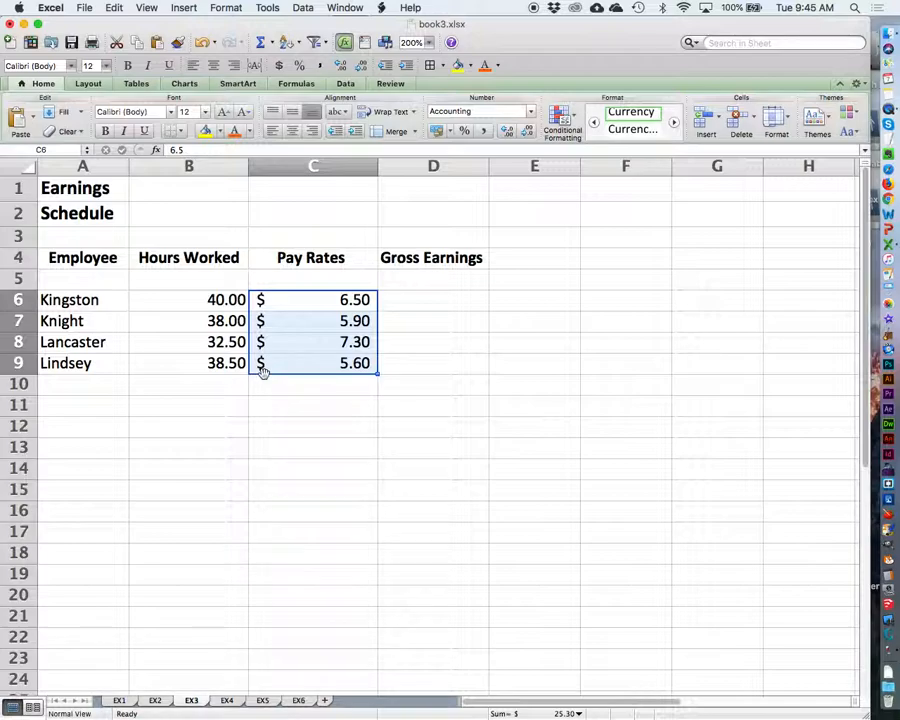
pyautogui.click(531, 111)
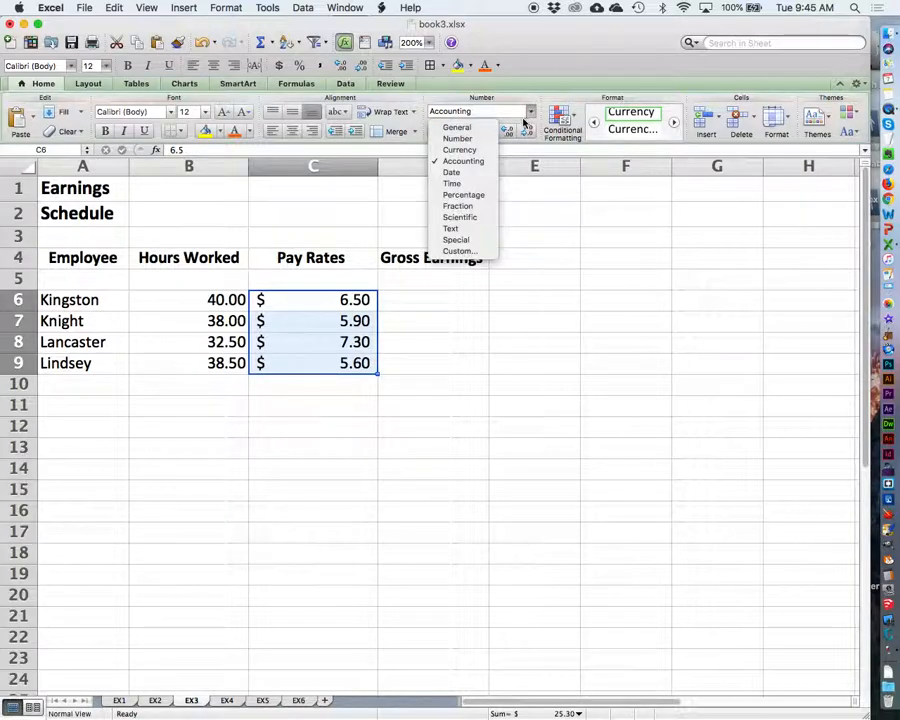
pyautogui.click(481, 149)
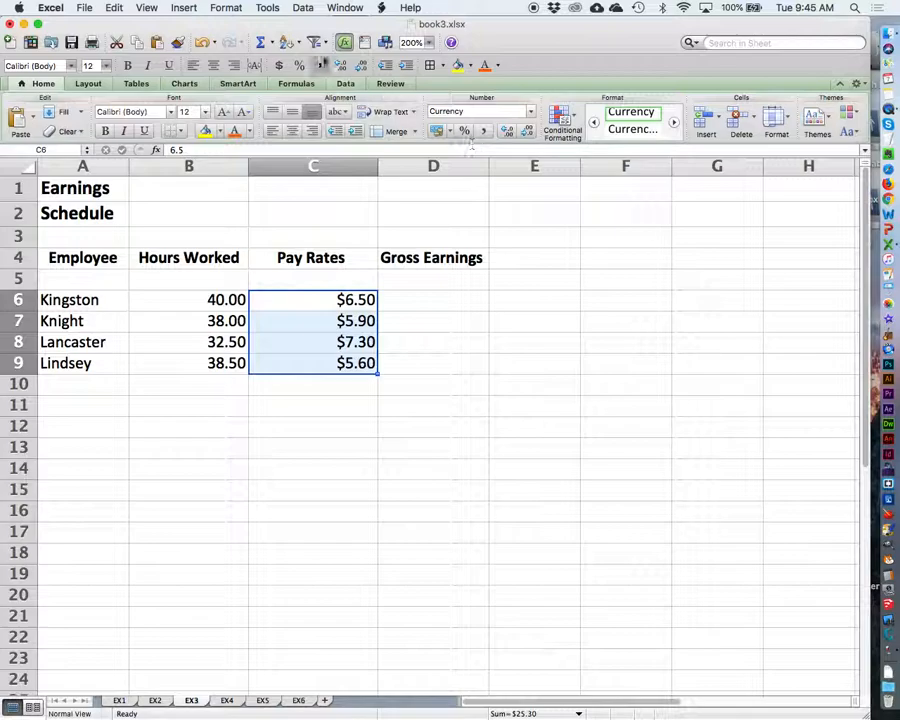
pyautogui.click(228, 7)
pyautogui.click(232, 27)
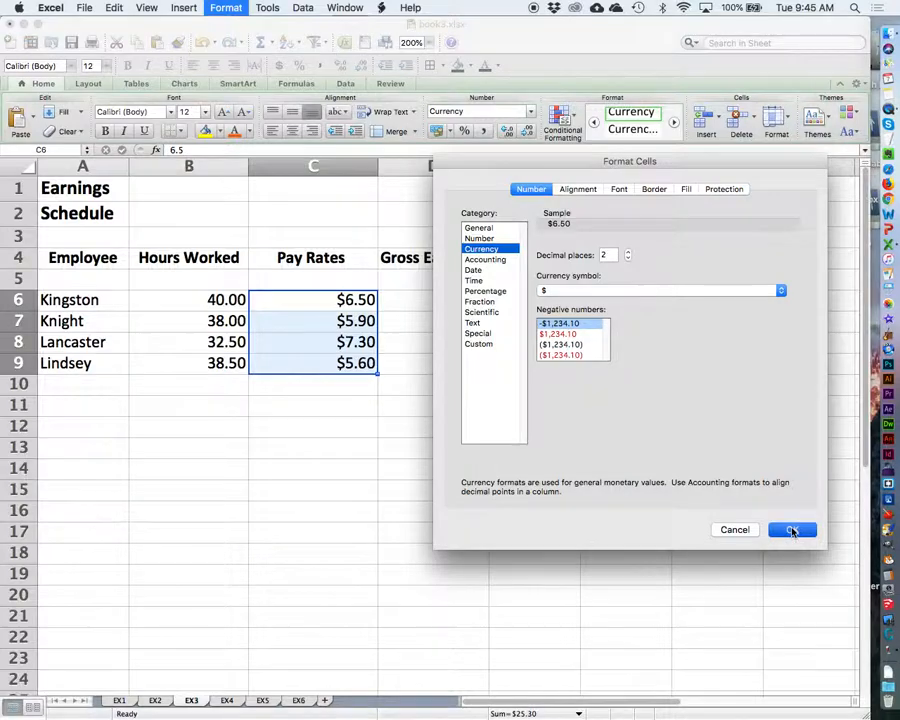
pyautogui.click(792, 529)
pyautogui.click(533, 113)
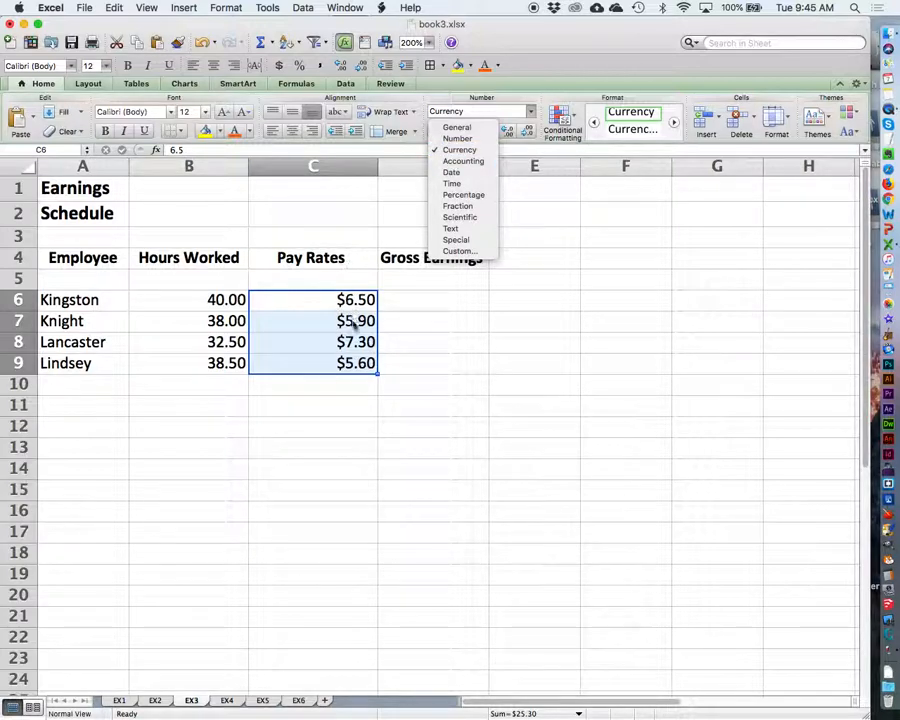
pyautogui.click(616, 284)
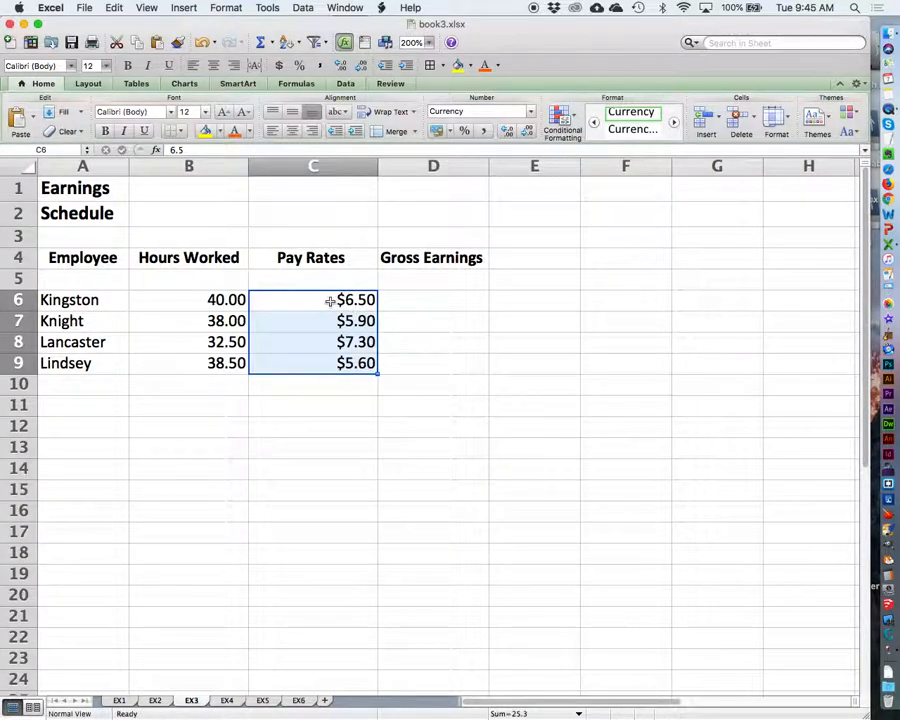
pyautogui.moveTo(190, 297); pyautogui.dragTo(346, 366)
pyautogui.click(292, 131)
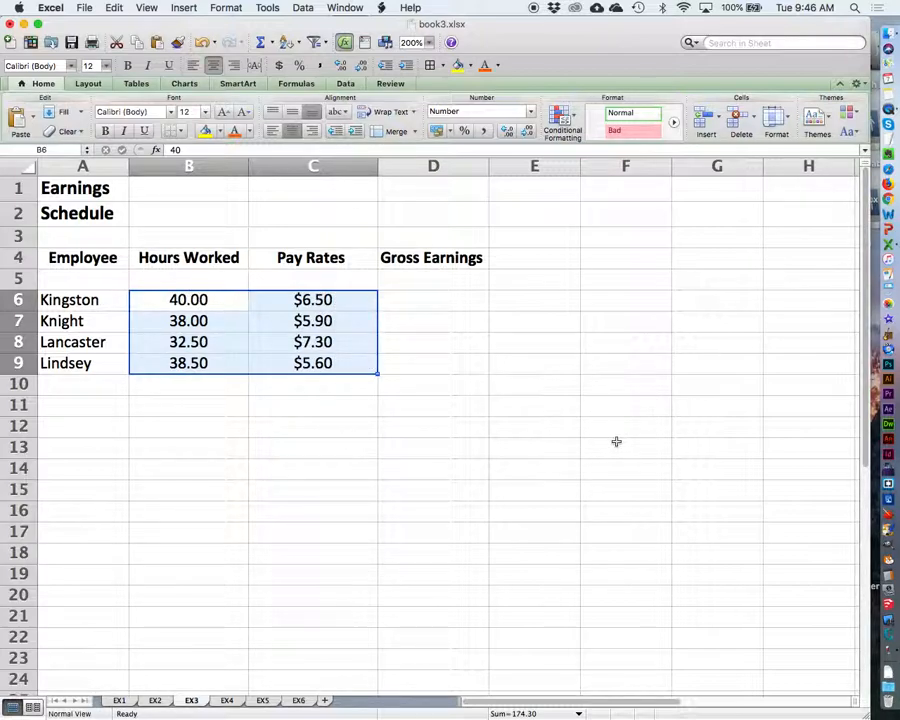
# Step: Enter the formula =B6*C6 in cell D6 to calculate the first employee's gross earnings
pyautogui.click(415, 301)
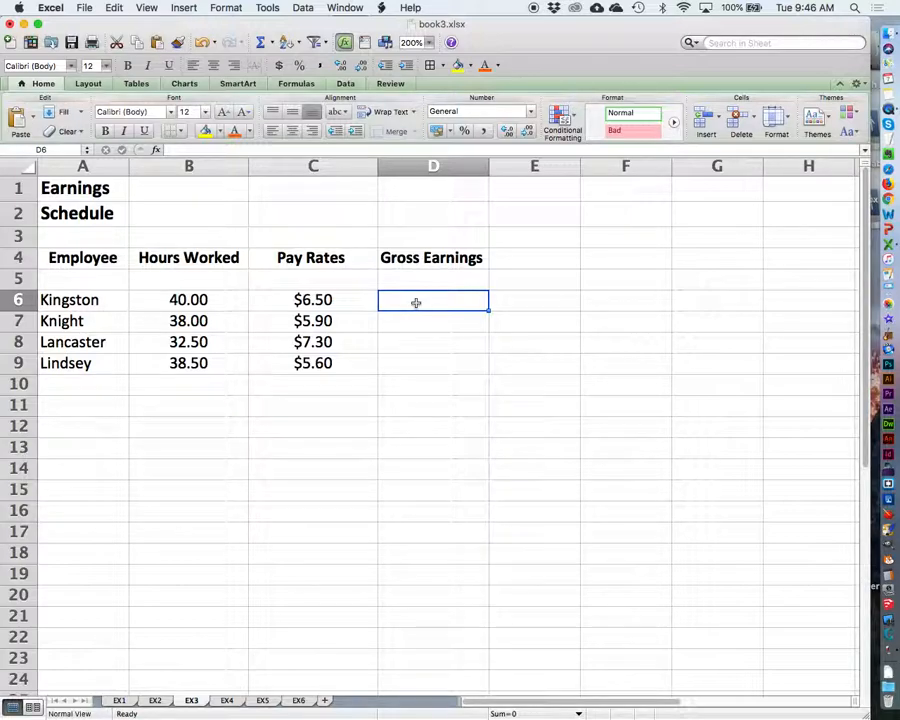
pyautogui.write('=')
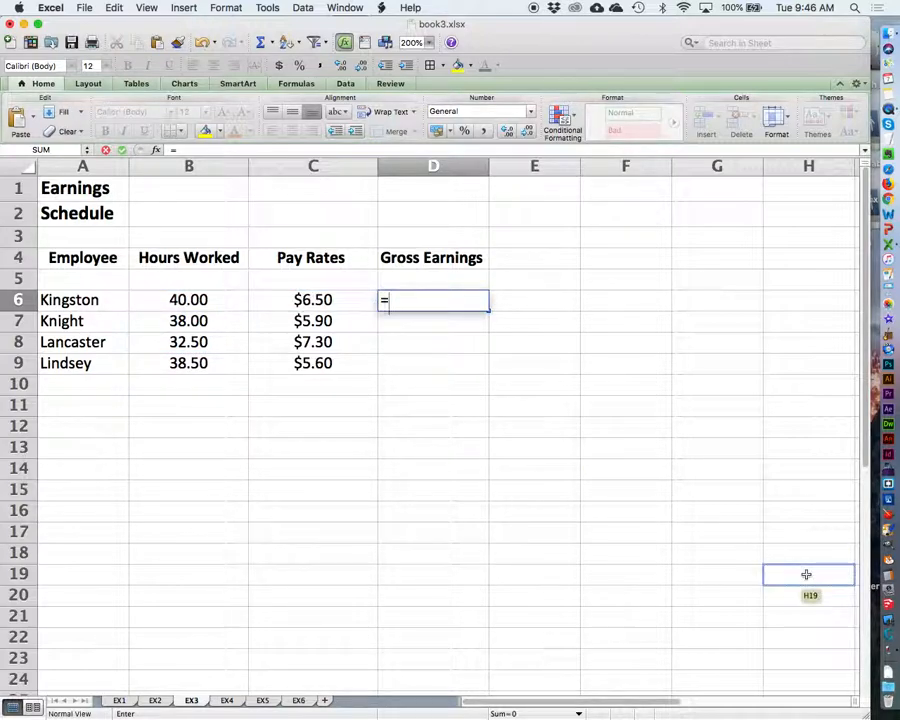
pyautogui.write('b6')
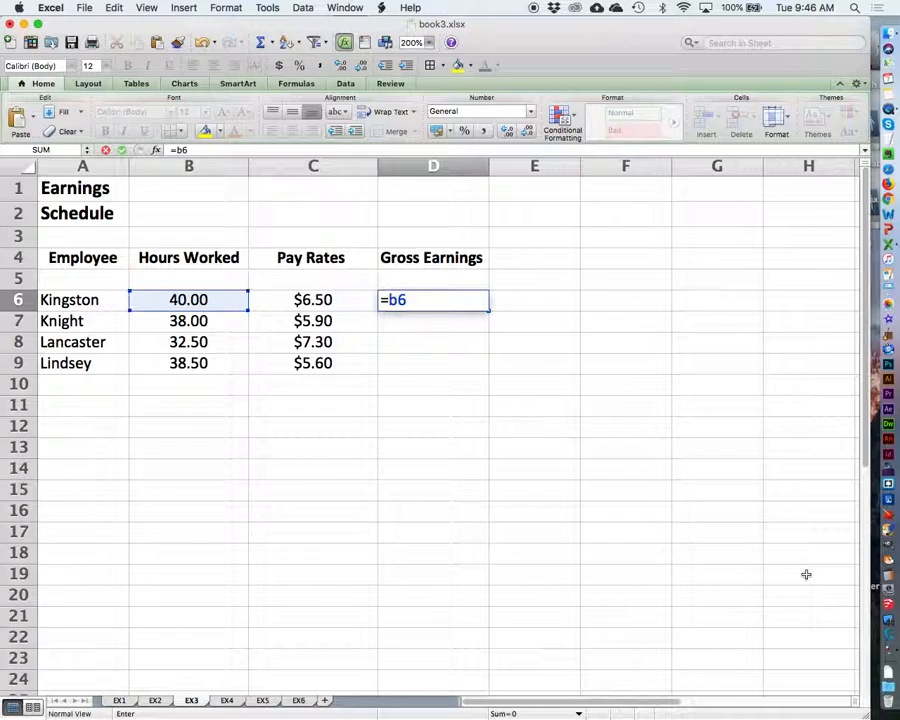
pyautogui.write('*')
pyautogui.write('c6')
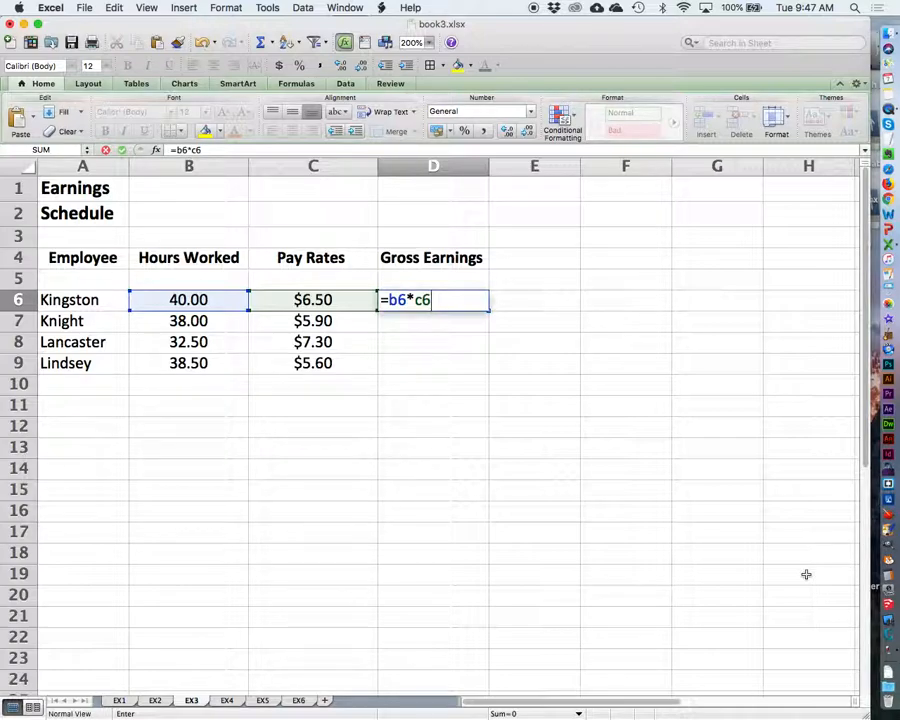
pyautogui.press('Return')
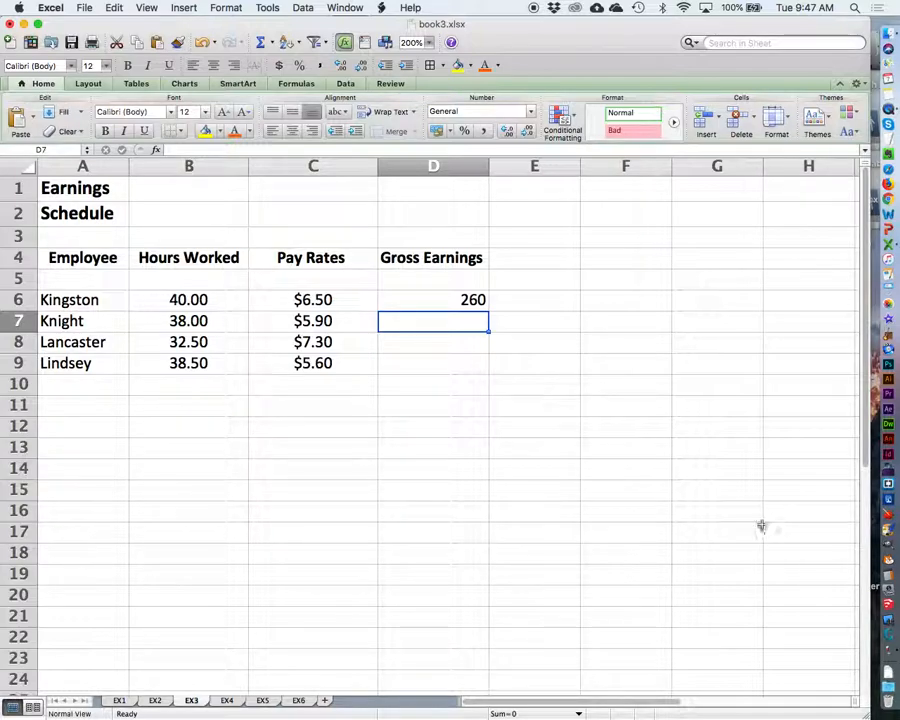
# Step: Format the gross earnings value in D6 as Currency with two decimal places and the $ symbol
pyautogui.click(450, 301)
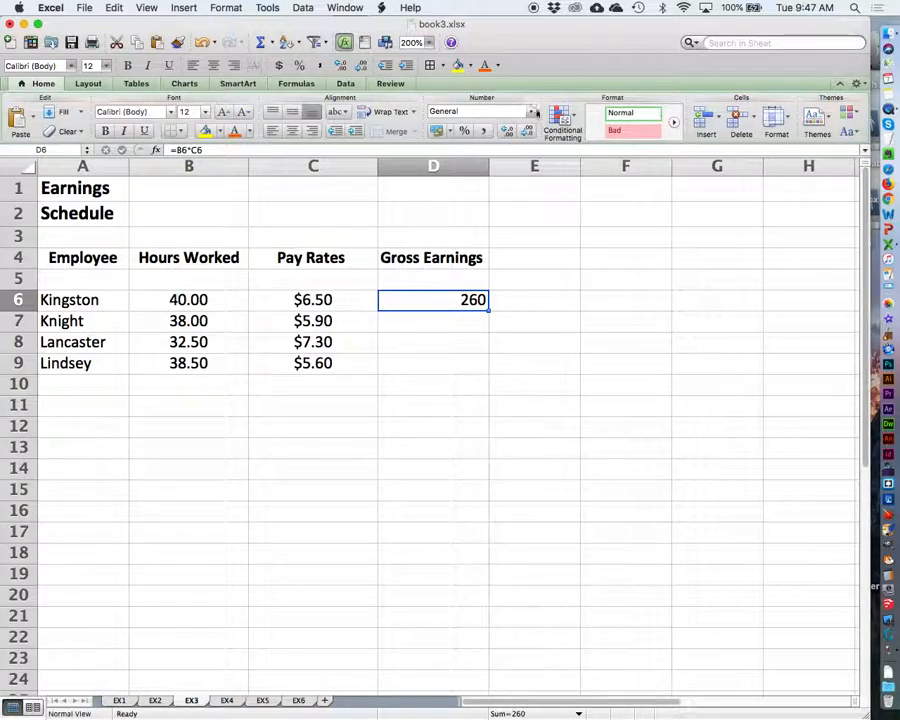
pyautogui.click(530, 111)
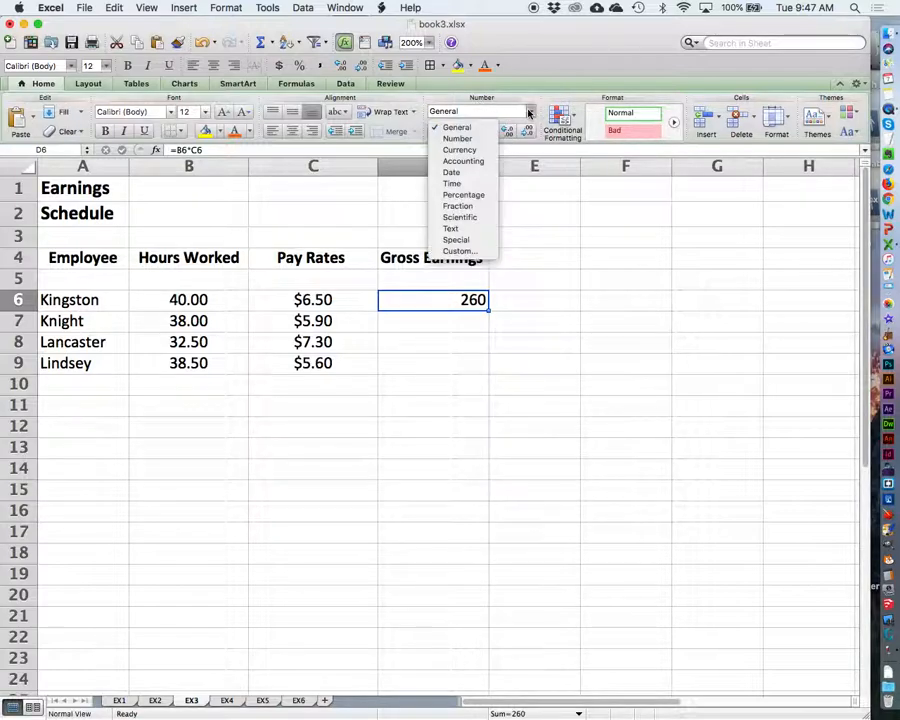
pyautogui.click(470, 150)
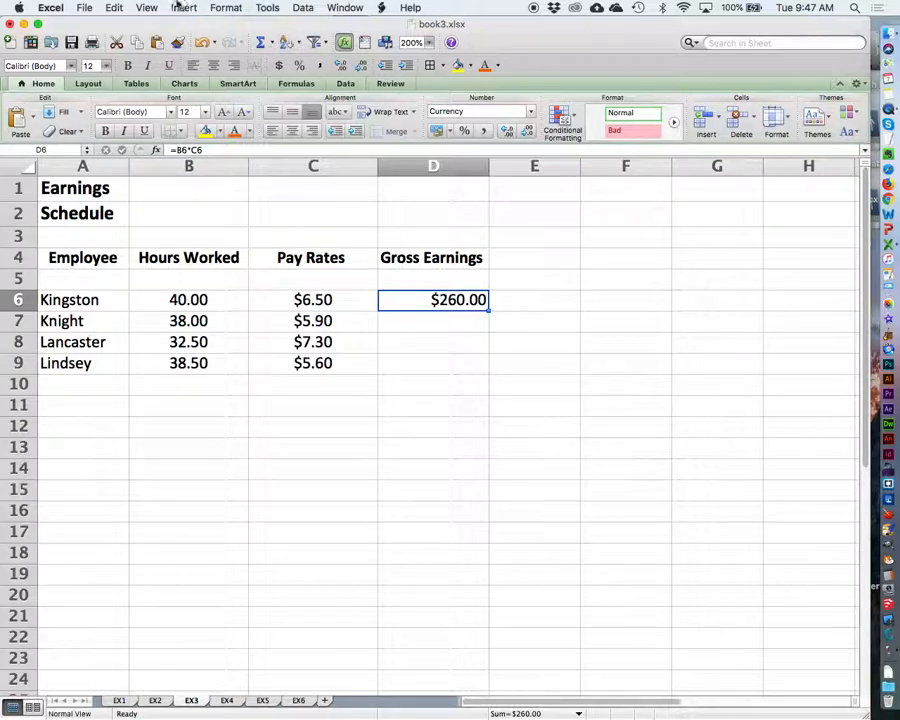
pyautogui.click(226, 8)
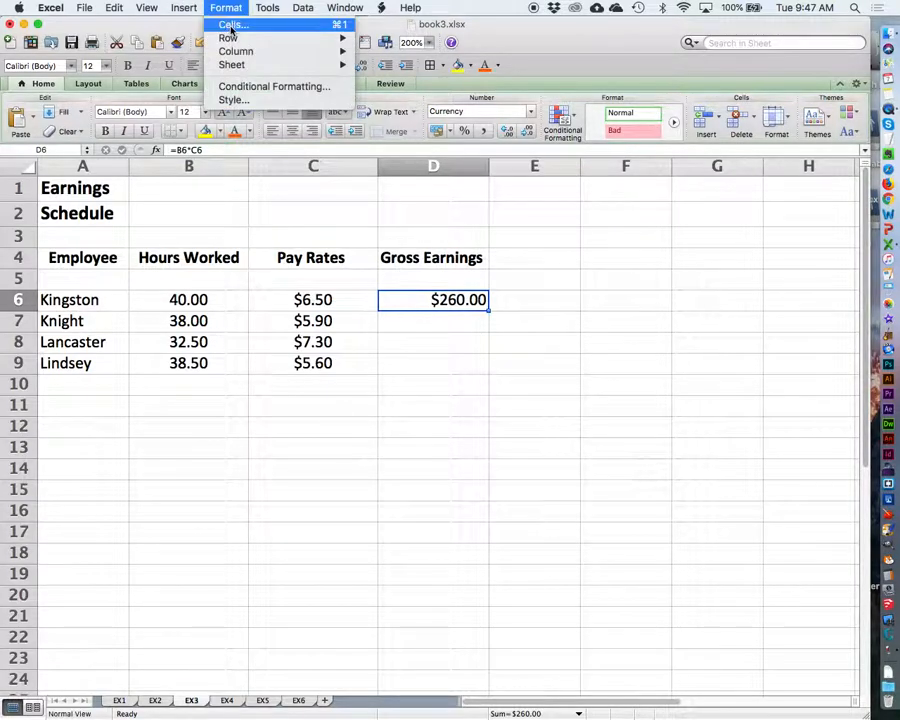
pyautogui.click(229, 25)
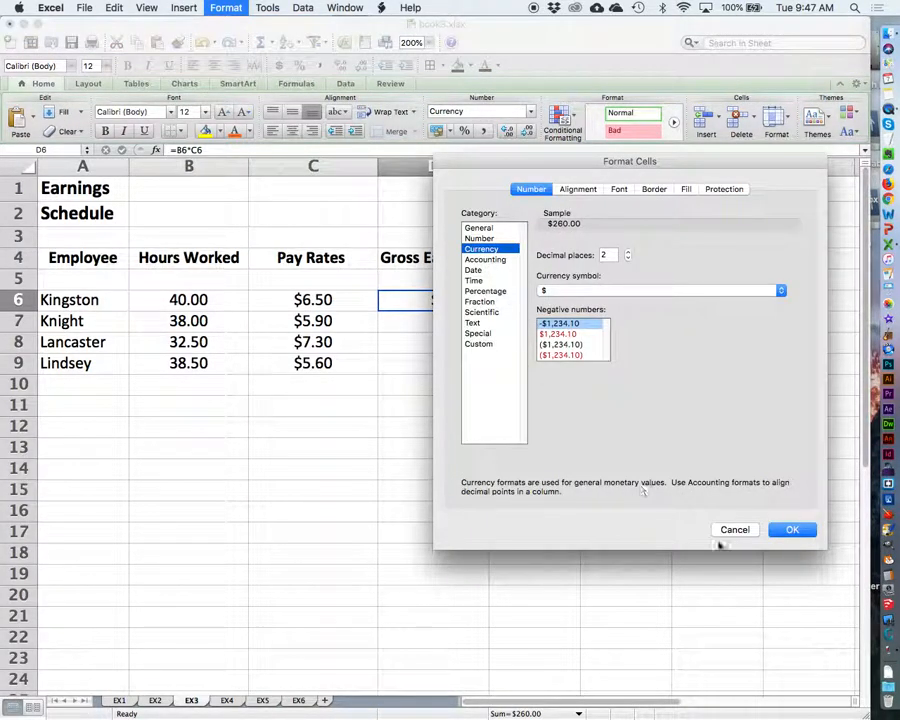
pyautogui.click(790, 530)
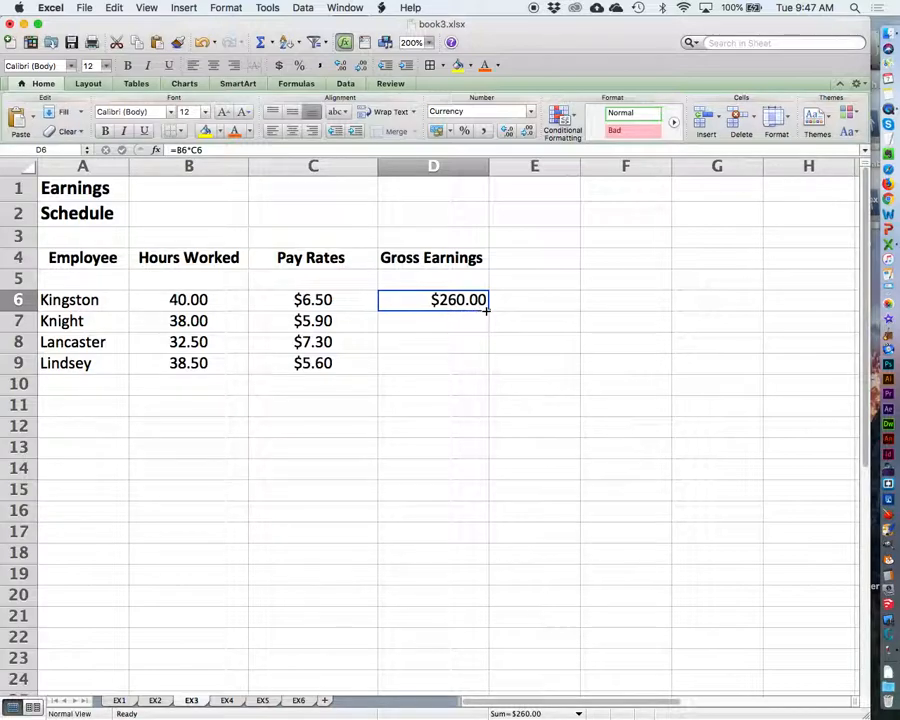
# Step: Copy the gross earnings formula from D6 down through D9 and save the workbook
pyautogui.moveTo(487, 310); pyautogui.dragTo(486, 366)
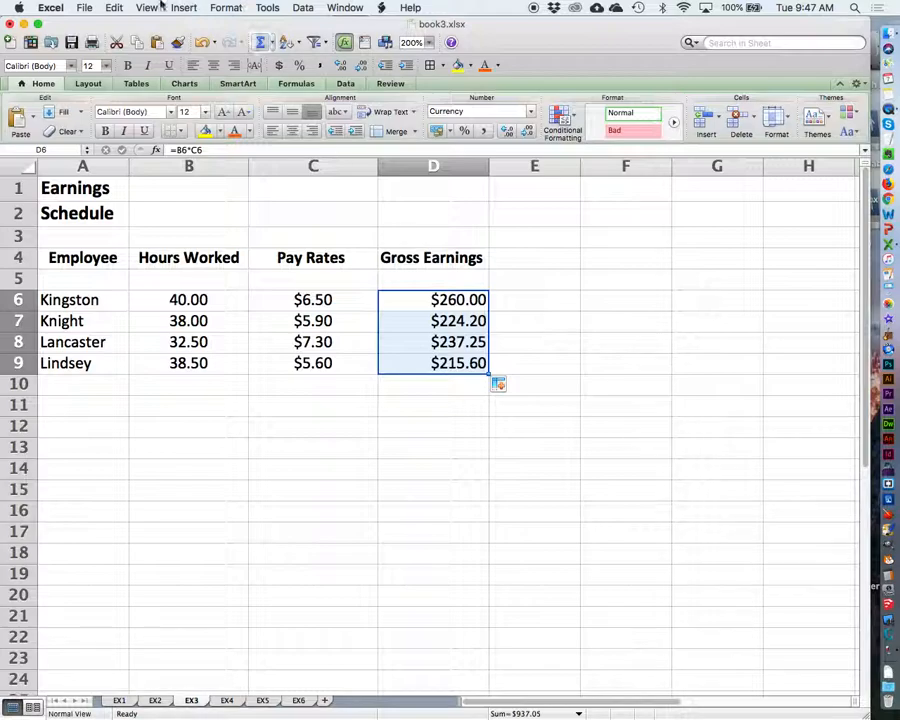
pyautogui.click(84, 7)
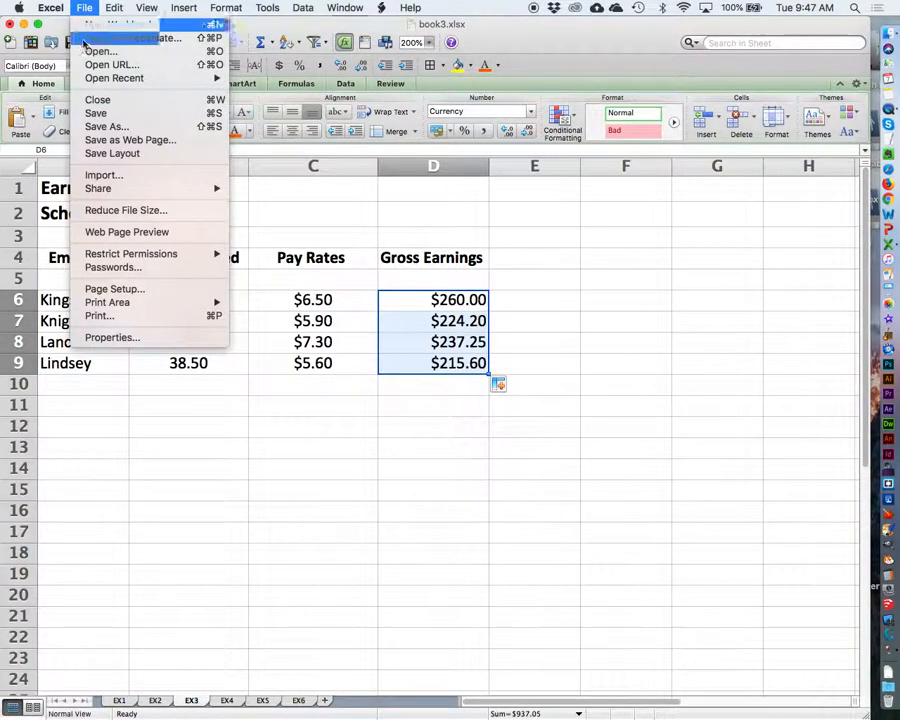
pyautogui.click(96, 113)
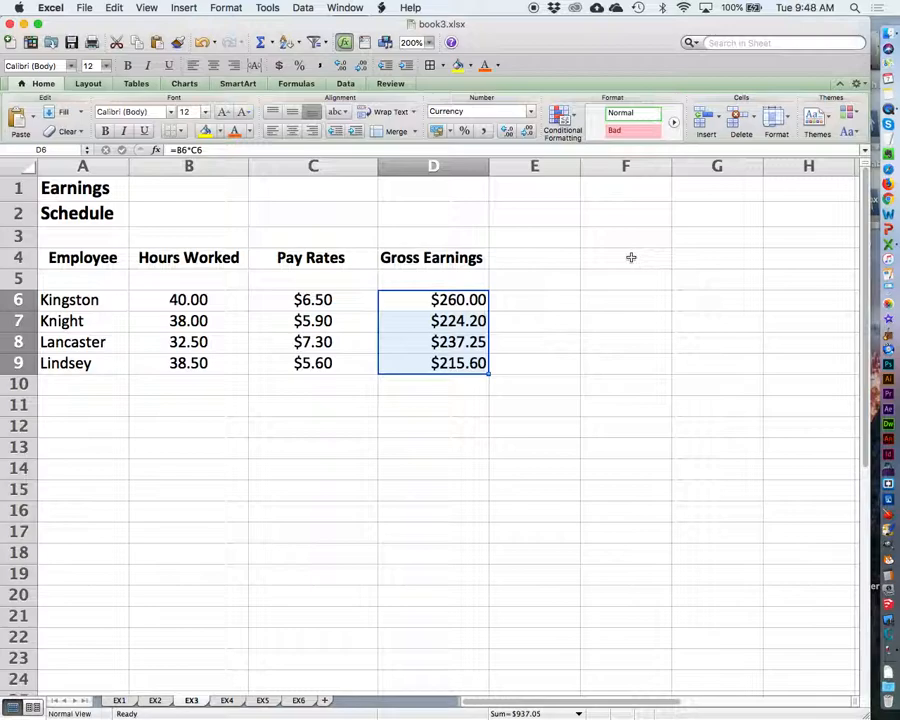
# Step: Check the formula in each Gross Earnings cell from D6 to D9
pyautogui.click(417, 300)
pyautogui.click(413, 321)
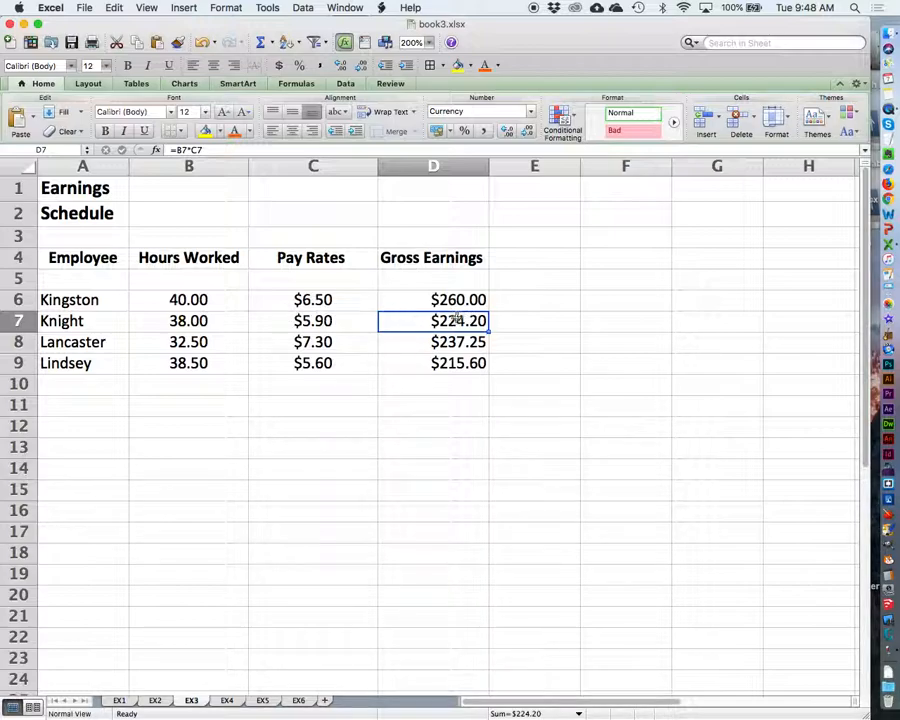
pyautogui.click(430, 342)
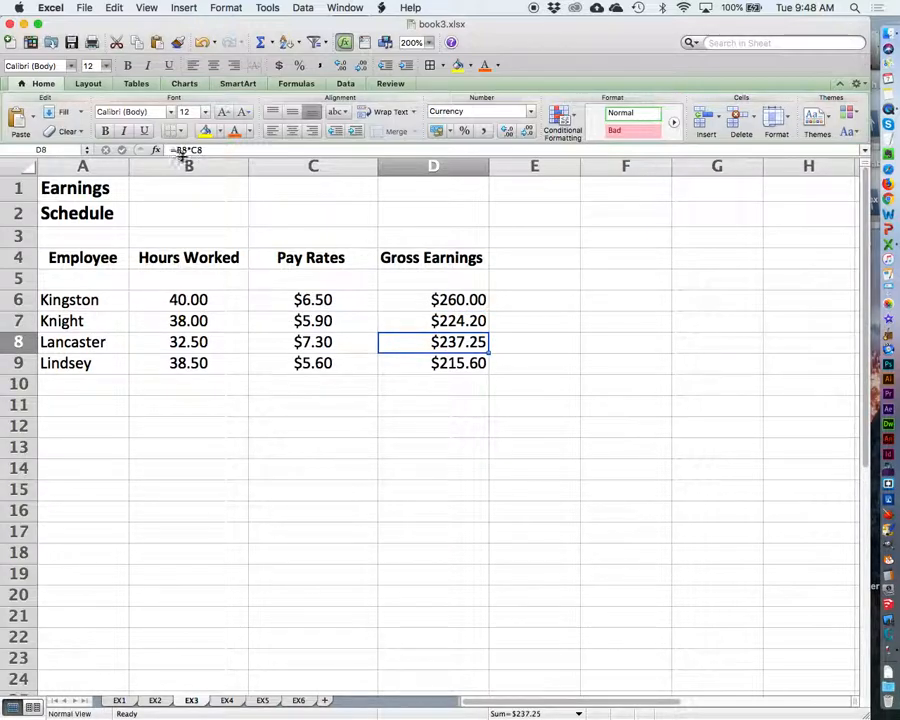
pyautogui.click(409, 362)
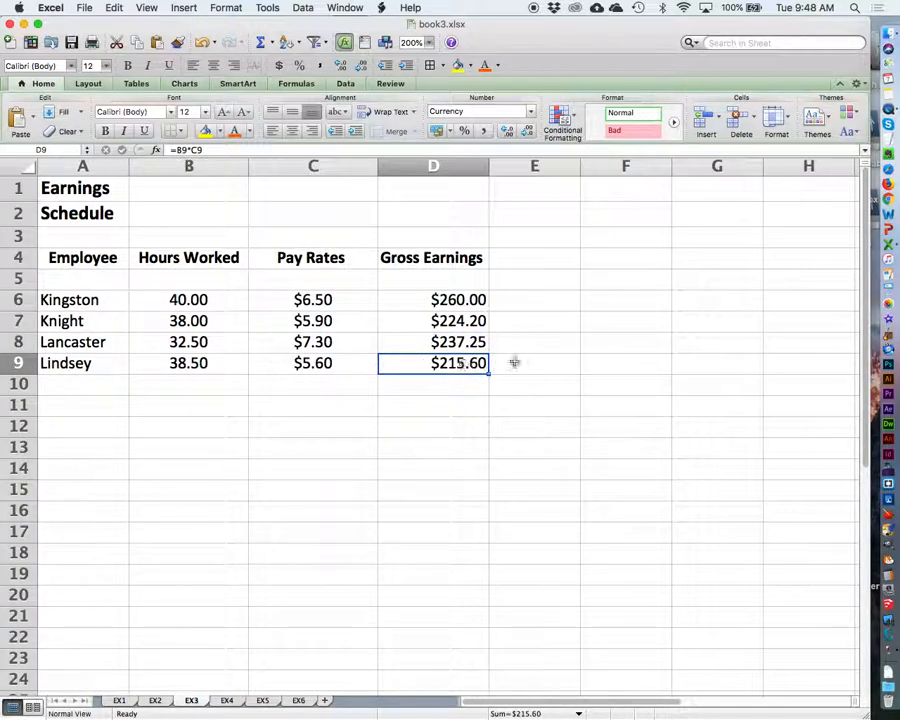
pyautogui.click(421, 445)
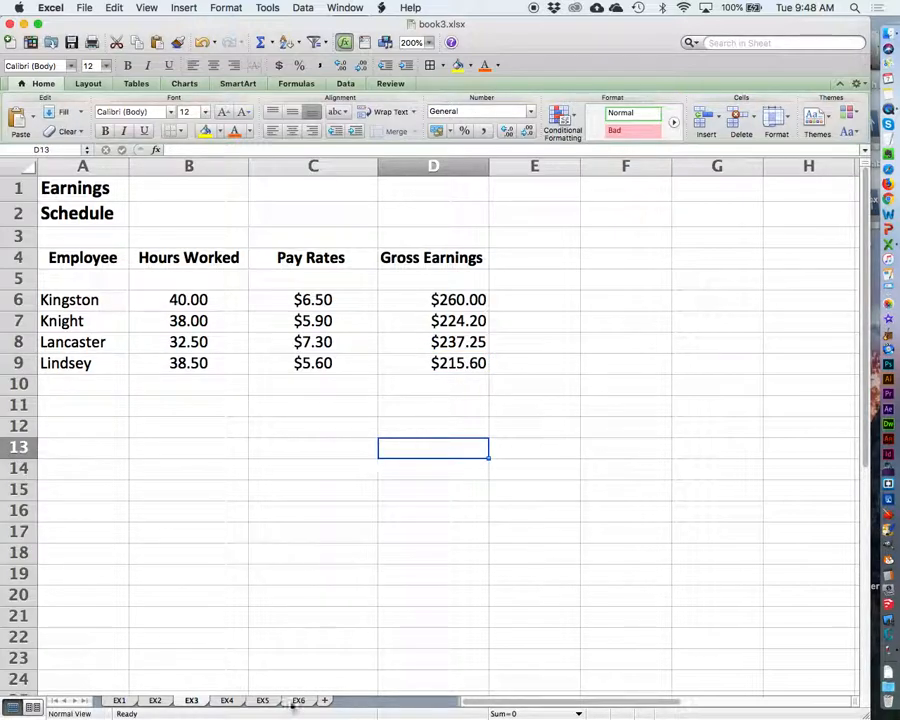
# Step: Open sheet EX4 at 200% zoom and select the asterisk cell A1
pyautogui.click(227, 701)
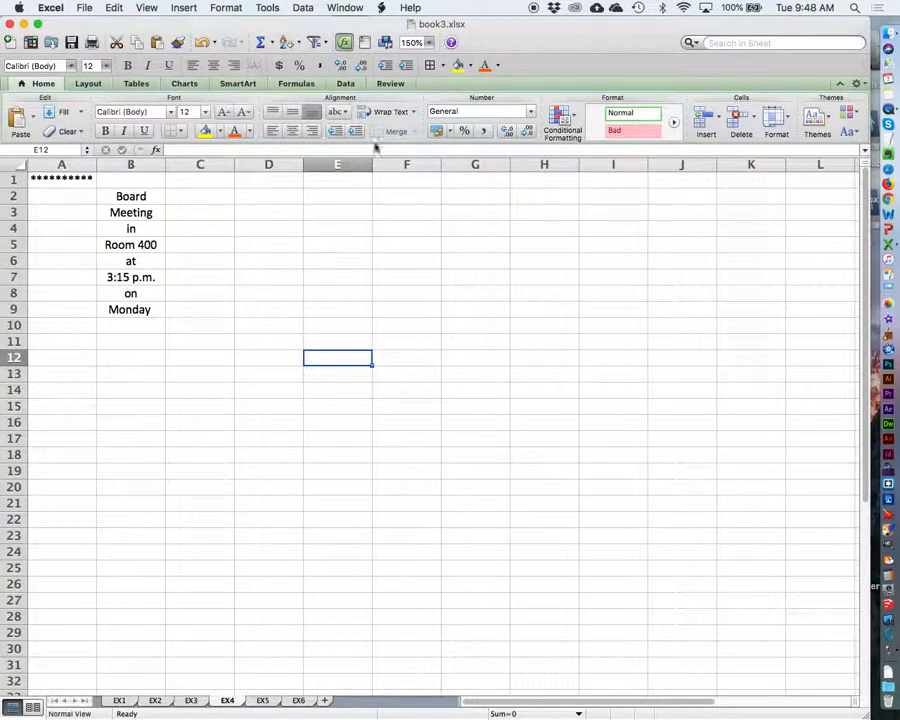
pyautogui.click(429, 43)
pyautogui.click(425, 58)
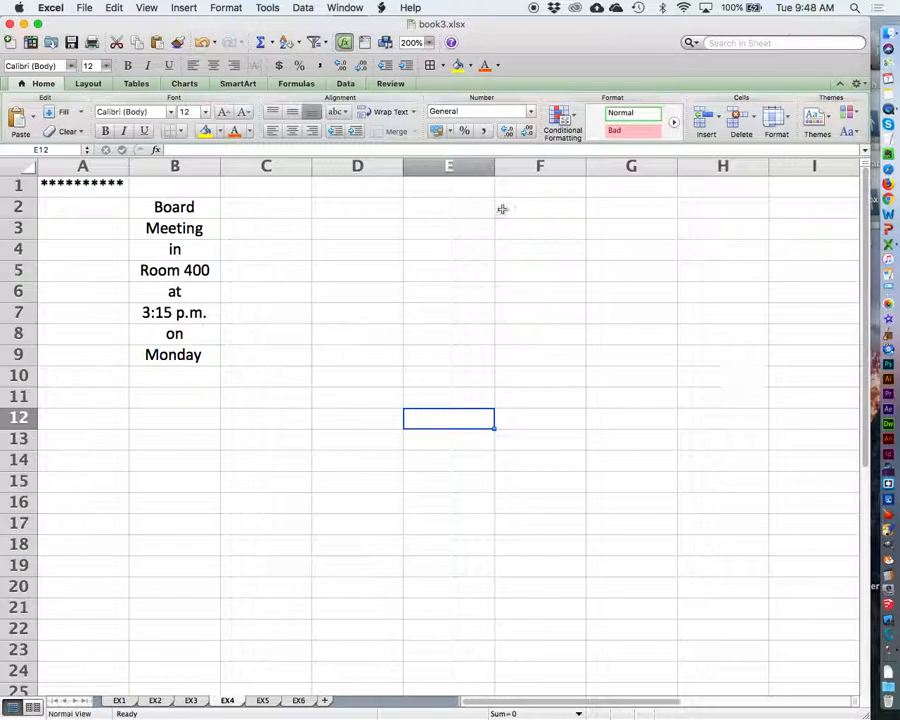
pyautogui.click(80, 189)
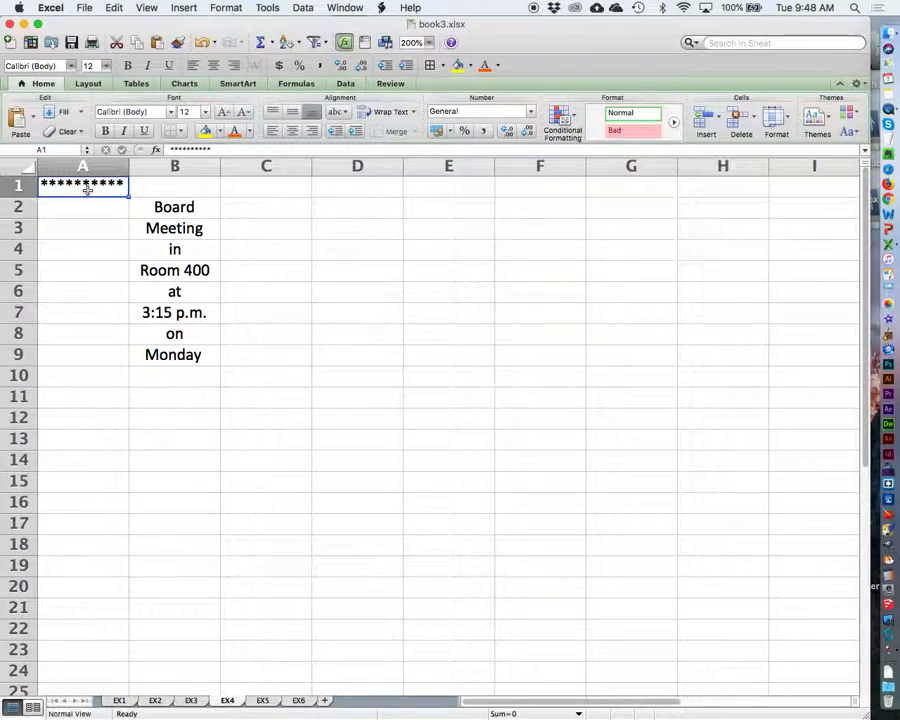
pyautogui.click(114, 7)
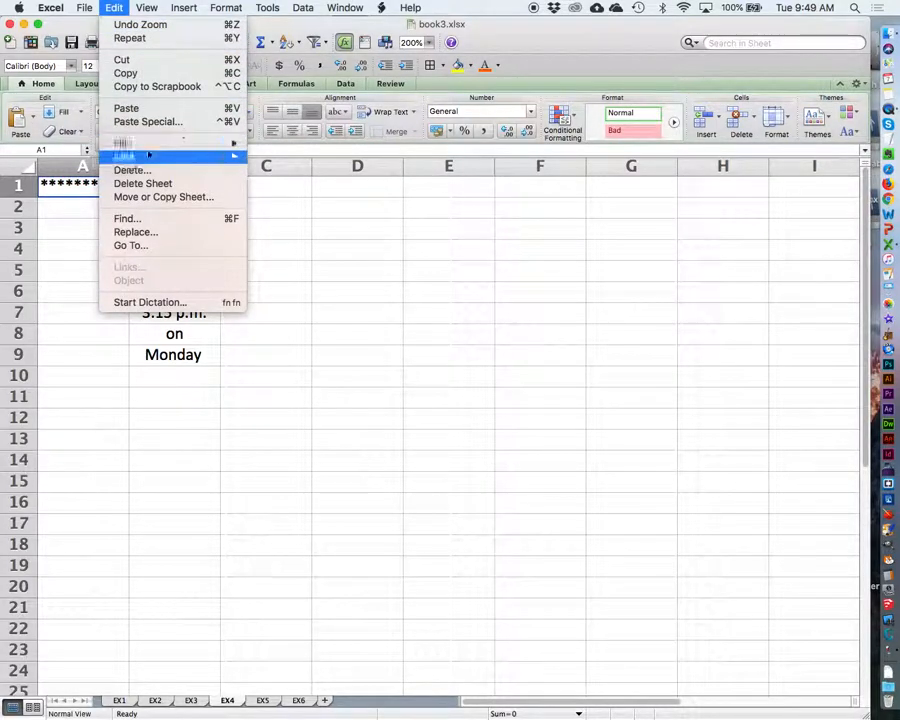
pyautogui.moveTo(145, 143)
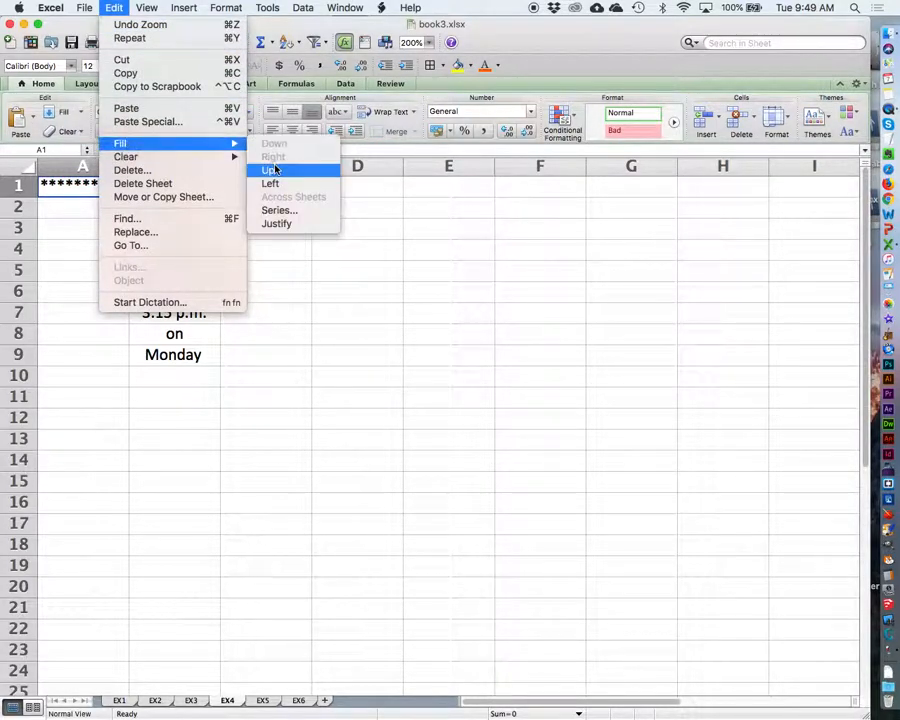
pyautogui.click(114, 7)
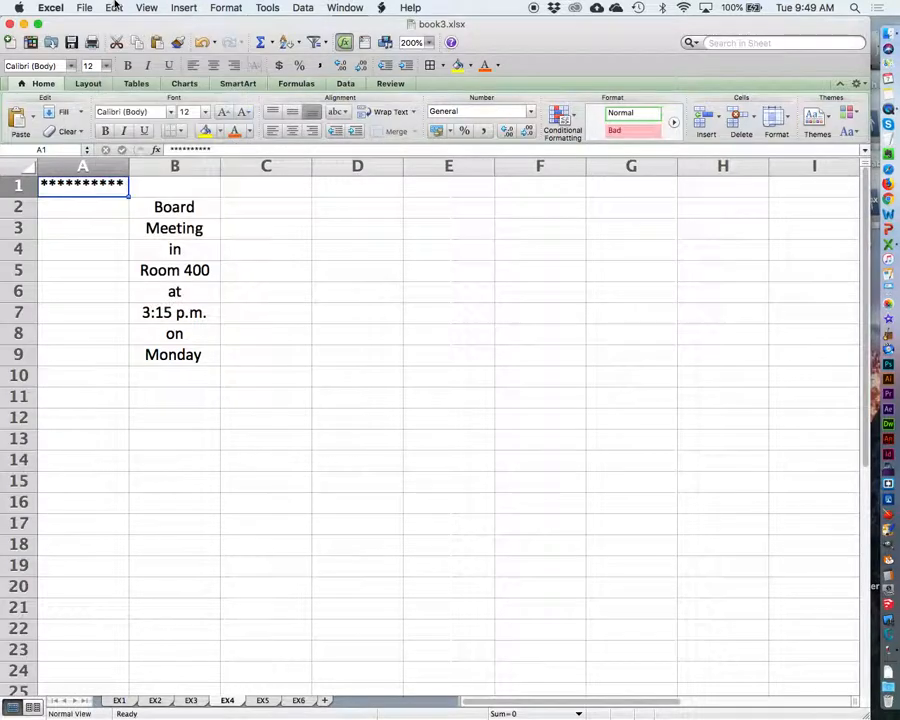
pyautogui.click(114, 7)
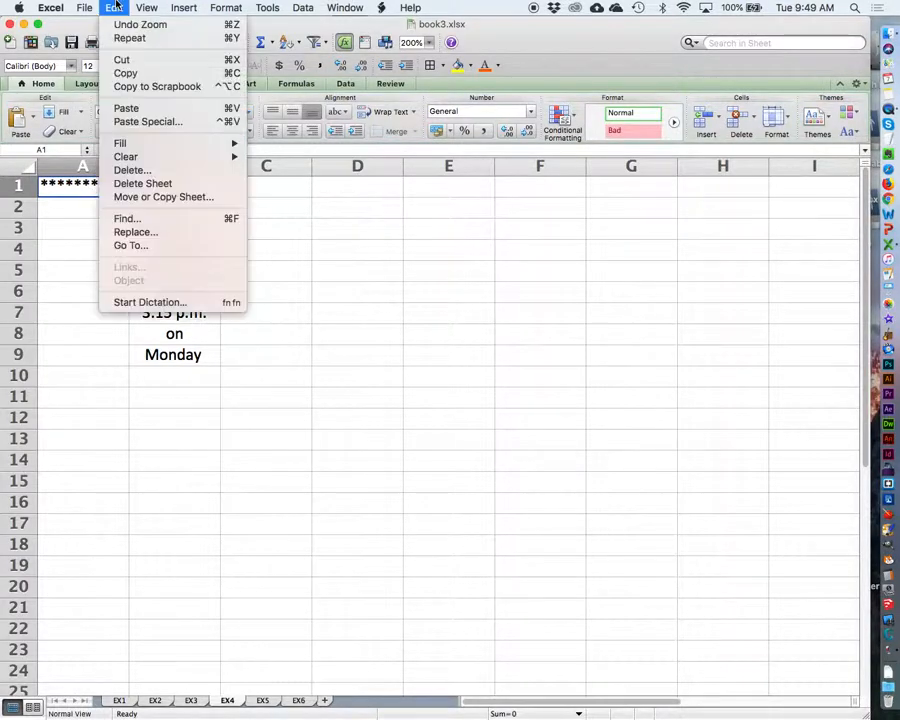
pyautogui.moveTo(140, 144)
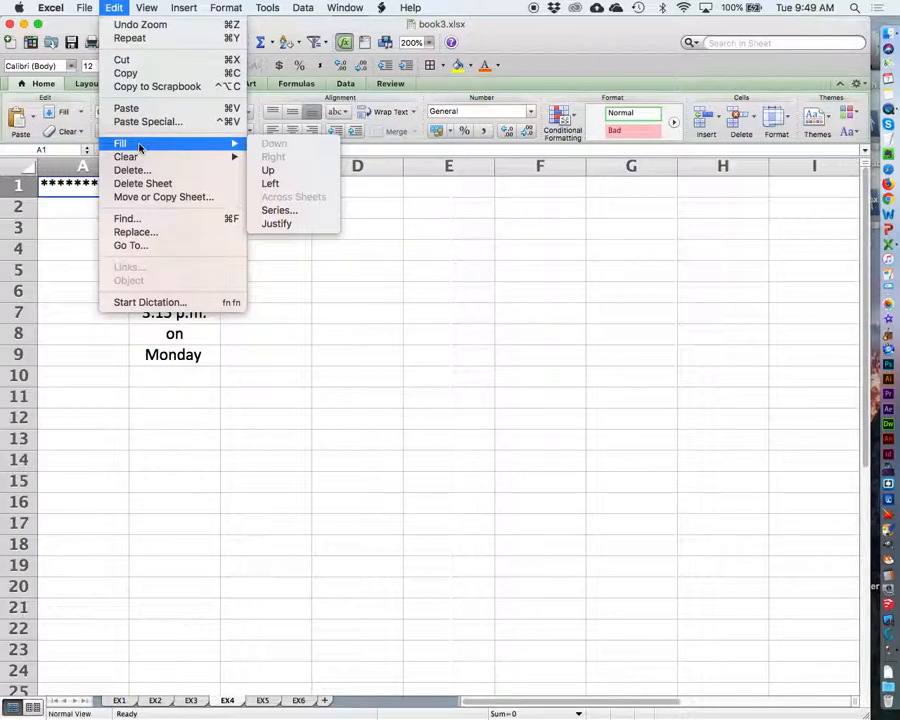
pyautogui.click(118, 6)
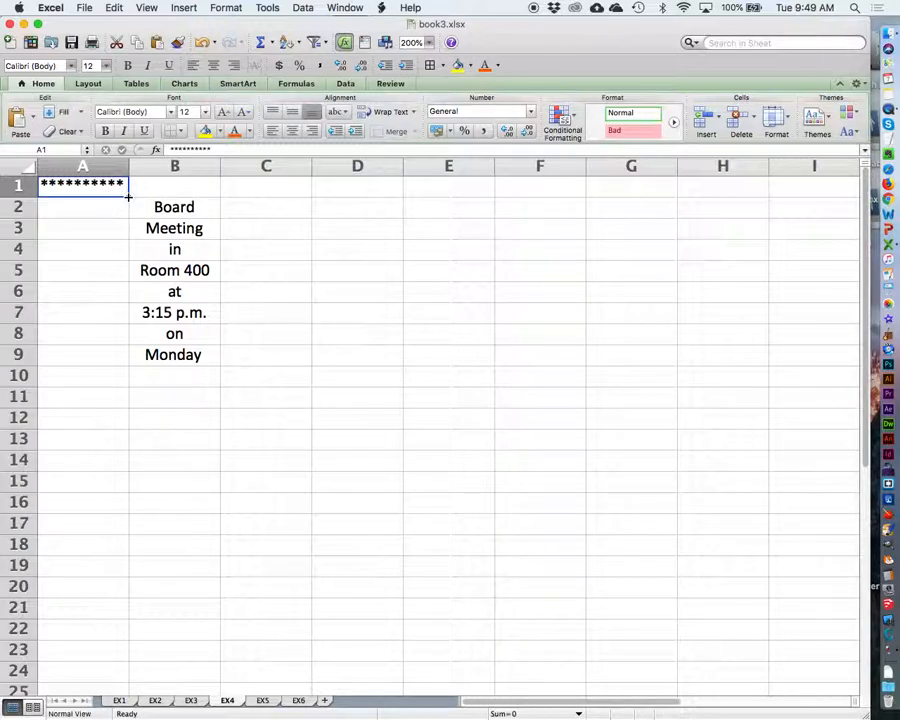
# Step: Fill the asterisks from A1 across to C1 and from C1 down to C10
pyautogui.moveTo(128, 197); pyautogui.dragTo(305, 198)
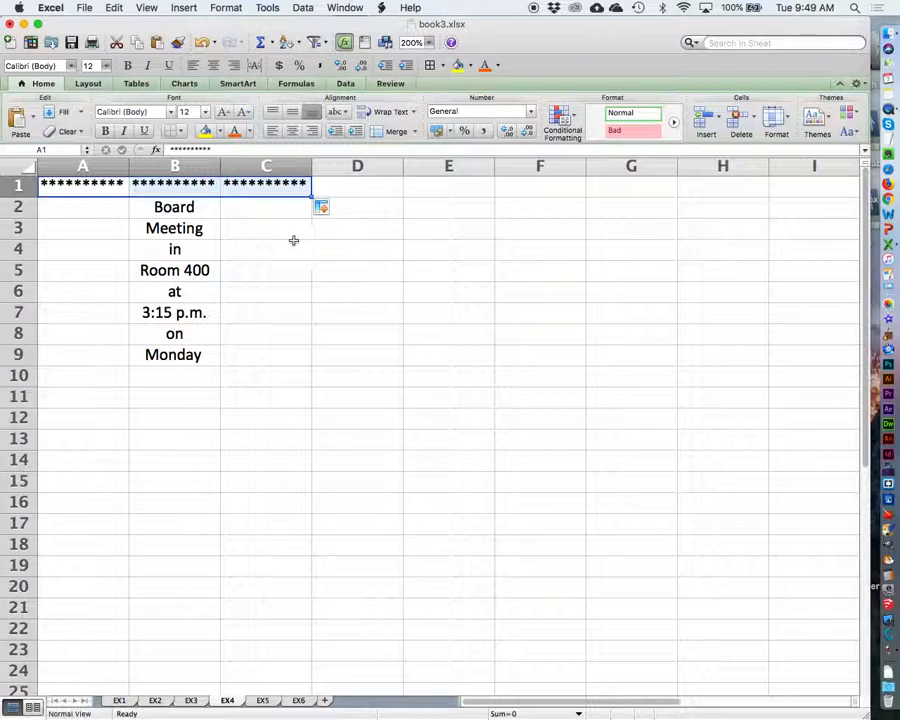
pyautogui.click(285, 185)
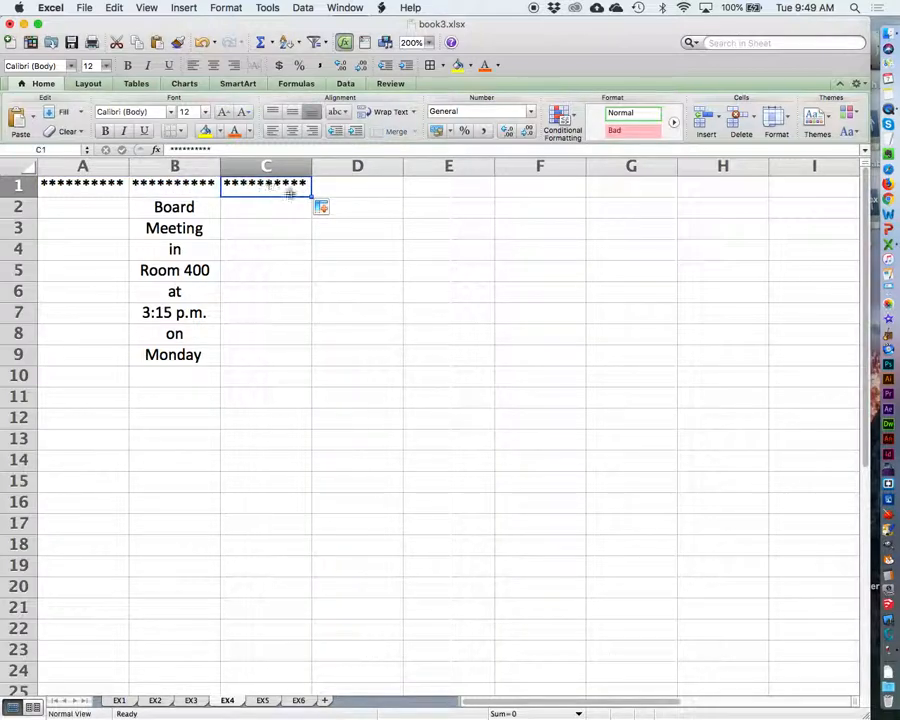
pyautogui.moveTo(311, 195); pyautogui.dragTo(295, 385)
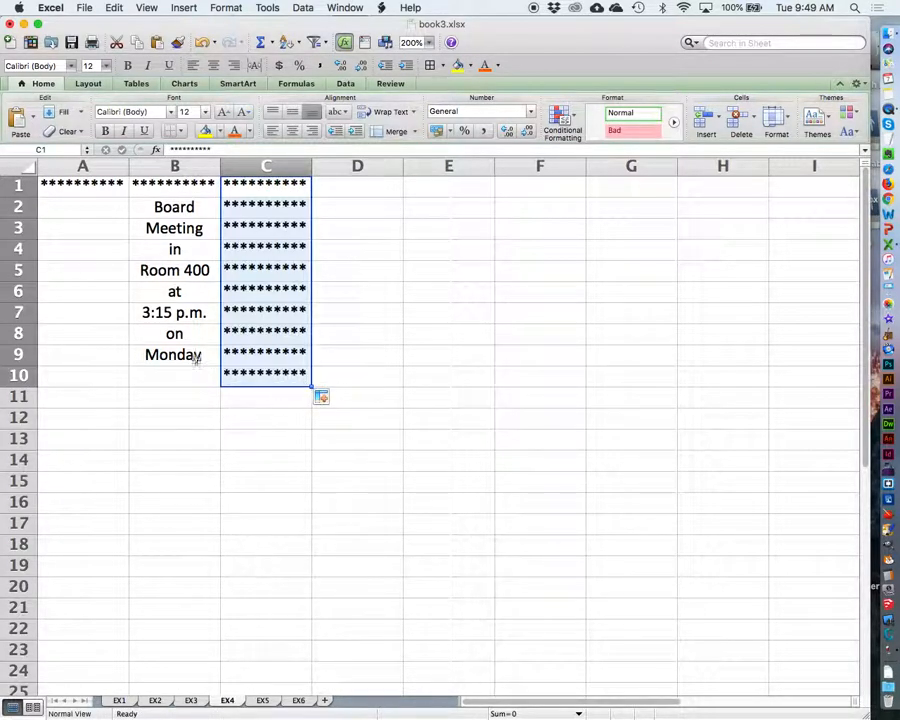
# Step: Complete the asterisk border by filling from C10 across to A10 and from A10 up to A2
pyautogui.click(252, 424)
pyautogui.click(259, 377)
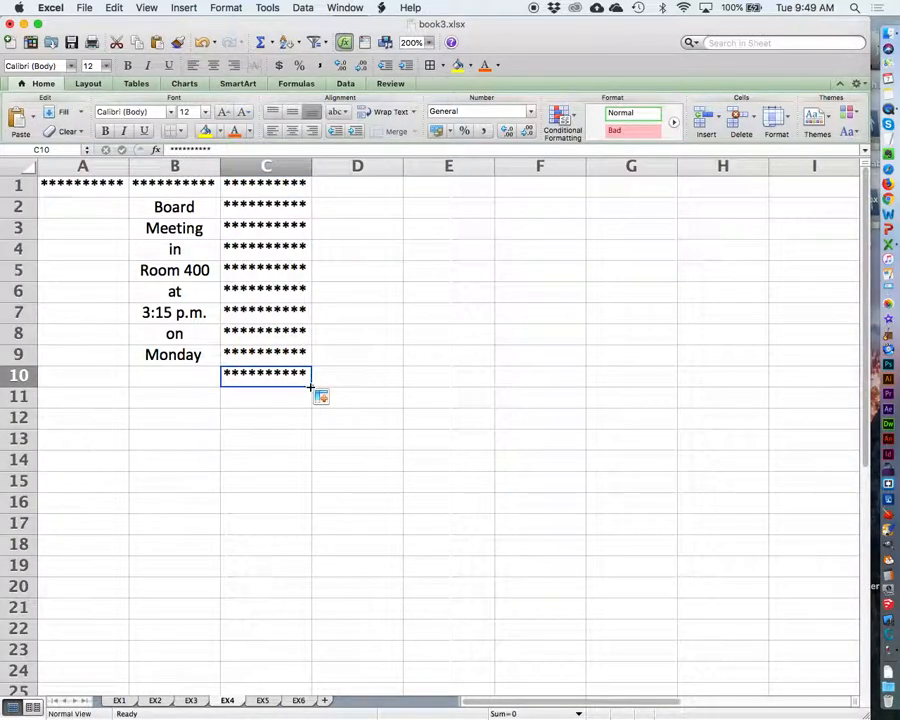
pyautogui.moveTo(311, 386); pyautogui.dragTo(55, 376)
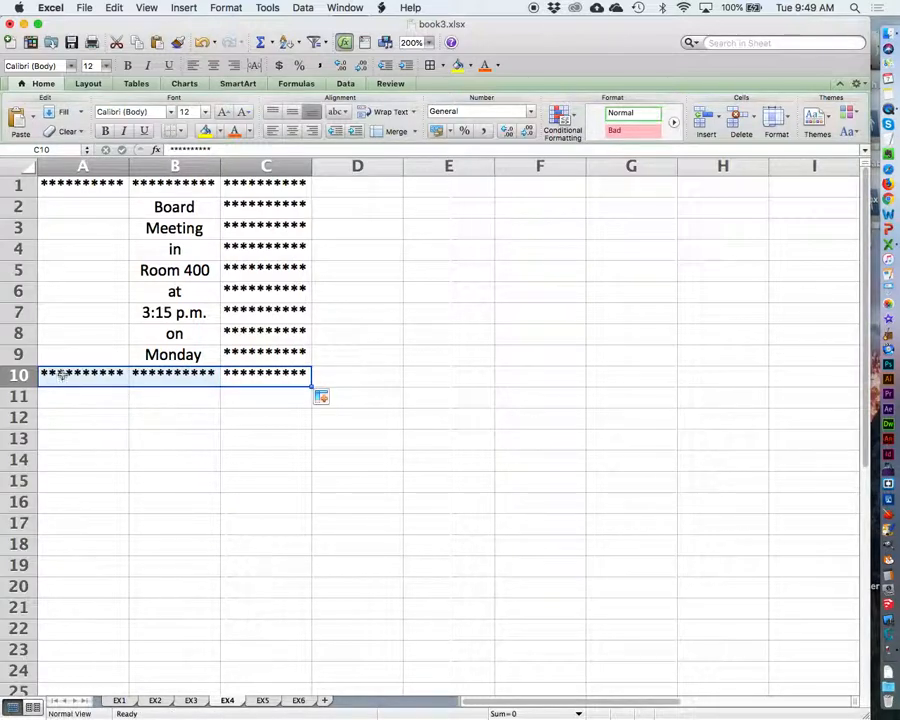
pyautogui.click(62, 375)
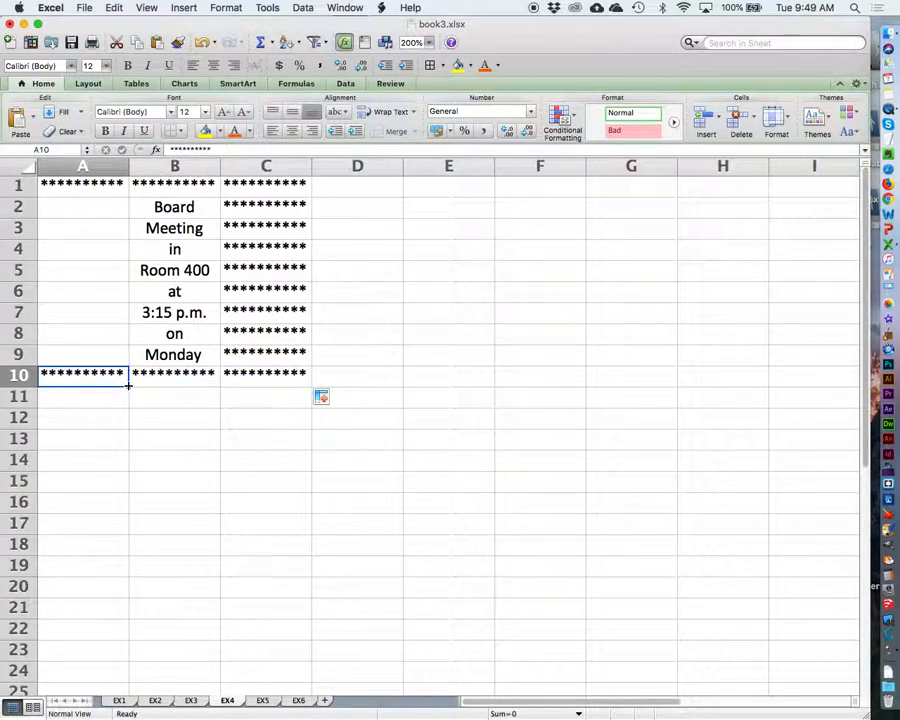
pyautogui.moveTo(128, 386); pyautogui.dragTo(129, 220)
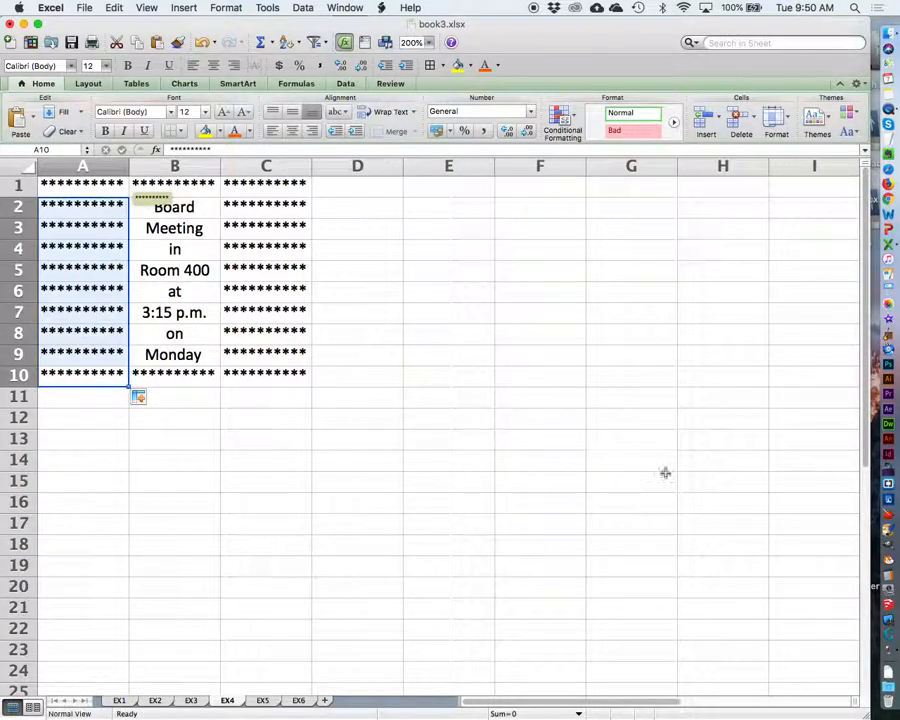
pyautogui.click(451, 396)
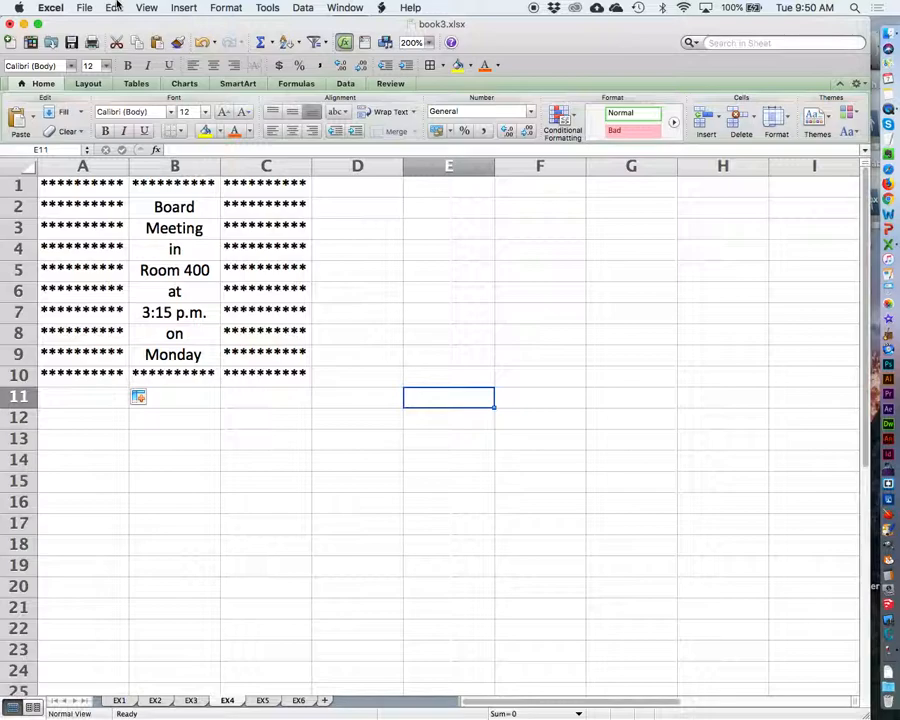
pyautogui.click(477, 474)
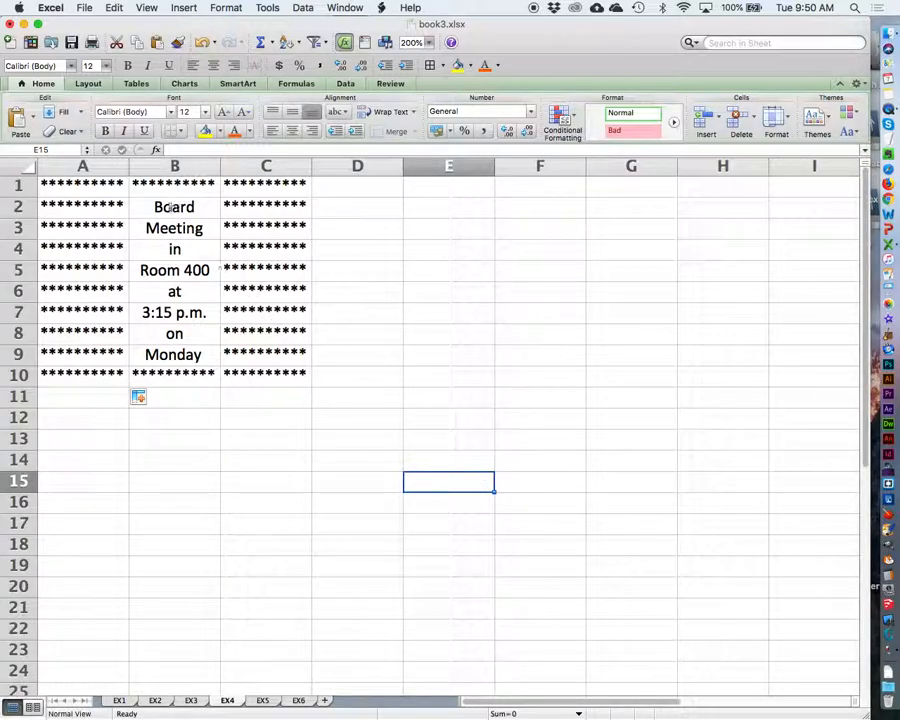
# Step: Make the board meeting text in B2:B9 bold and widen column B slightly
pyautogui.moveTo(152, 204); pyautogui.dragTo(207, 354)
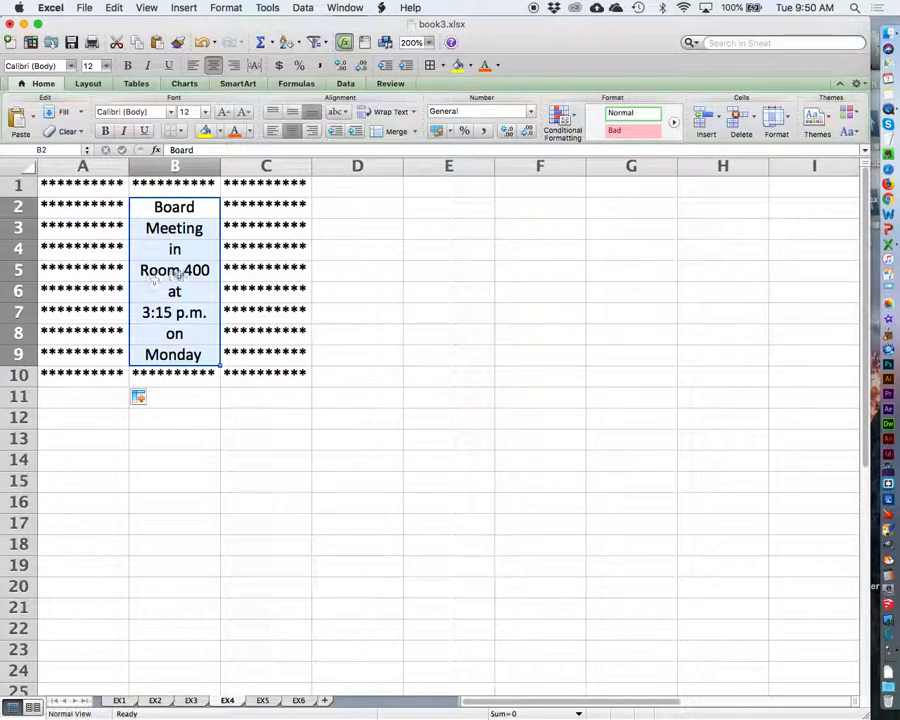
pyautogui.click(127, 65)
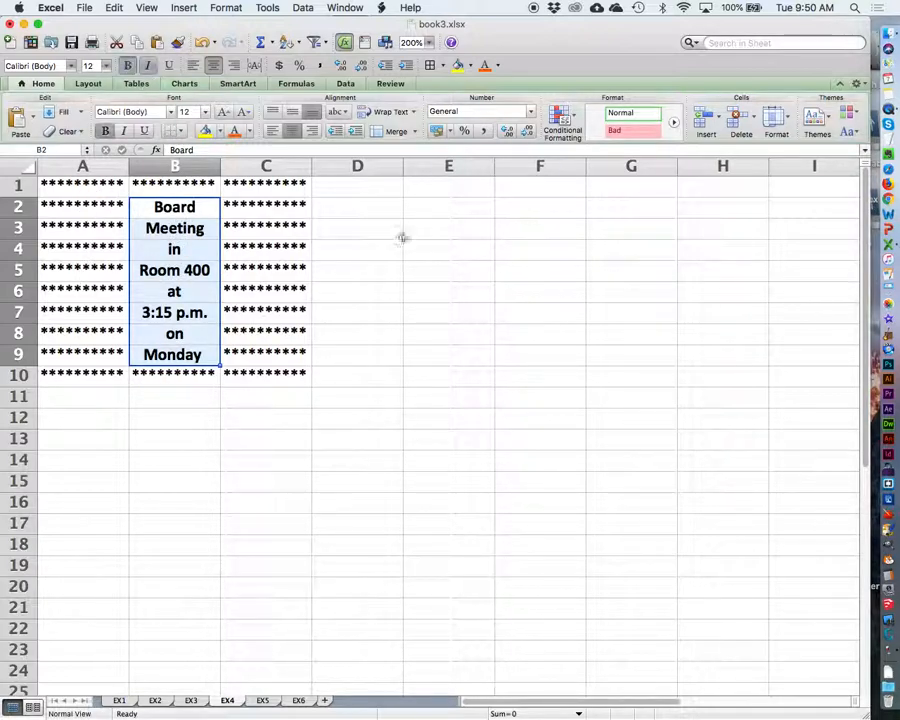
pyautogui.click(242, 165)
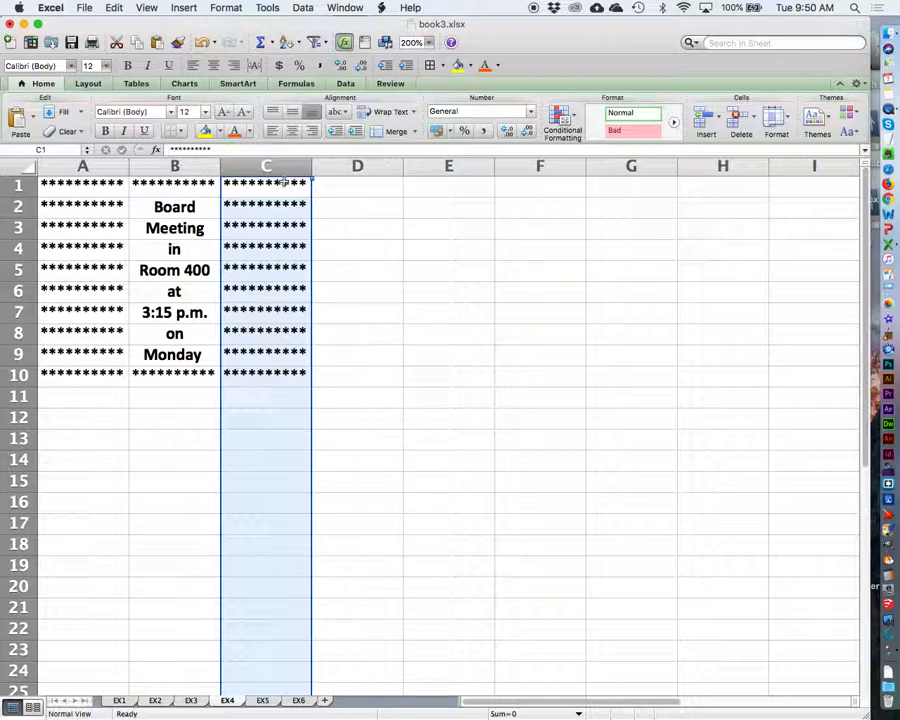
pyautogui.moveTo(220, 165); pyautogui.dragTo(227, 164)
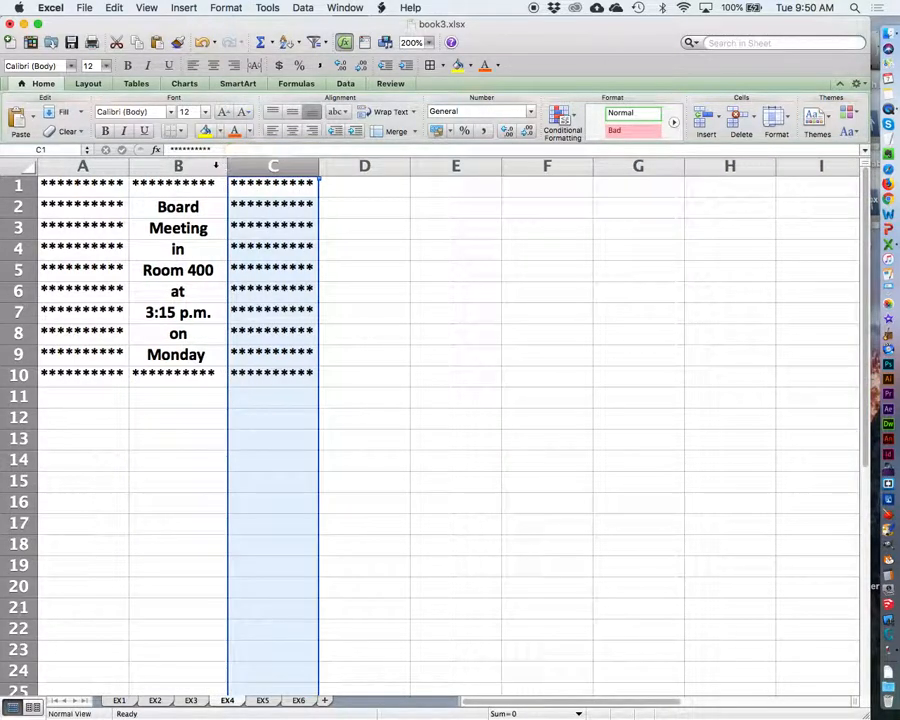
# Step: Widen columns A and C slightly around the asterisk border
pyautogui.moveTo(127, 164); pyautogui.dragTo(134, 164)
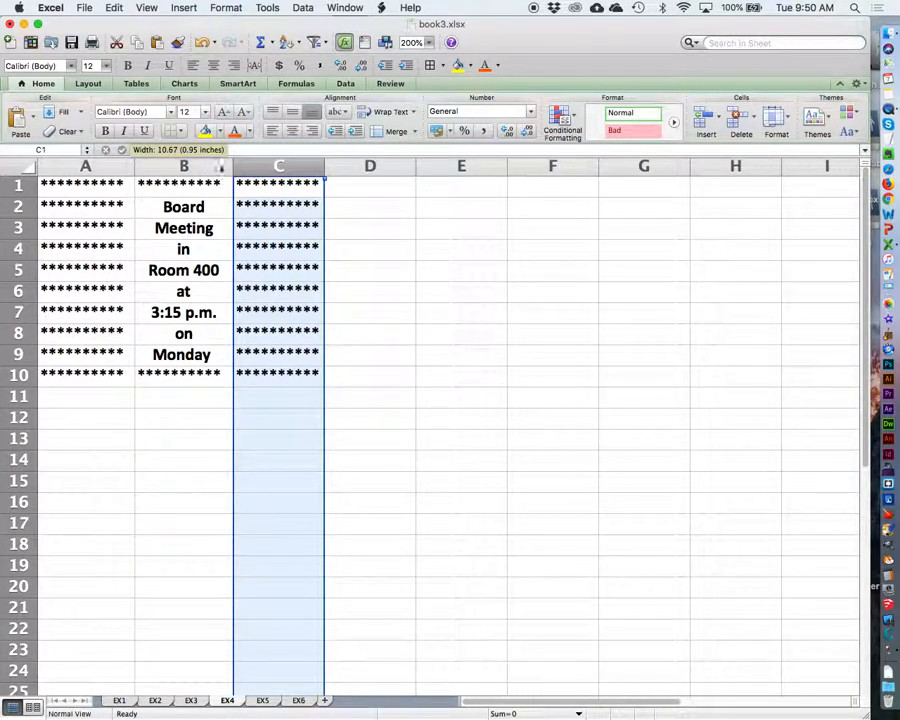
pyautogui.moveTo(324, 165); pyautogui.dragTo(333, 164)
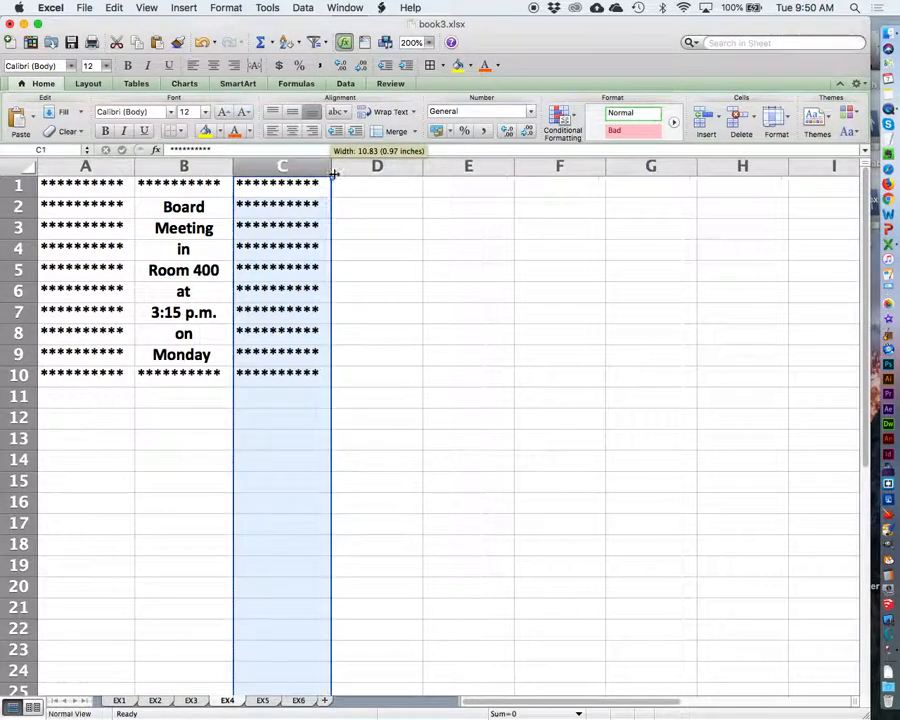
pyautogui.click(476, 300)
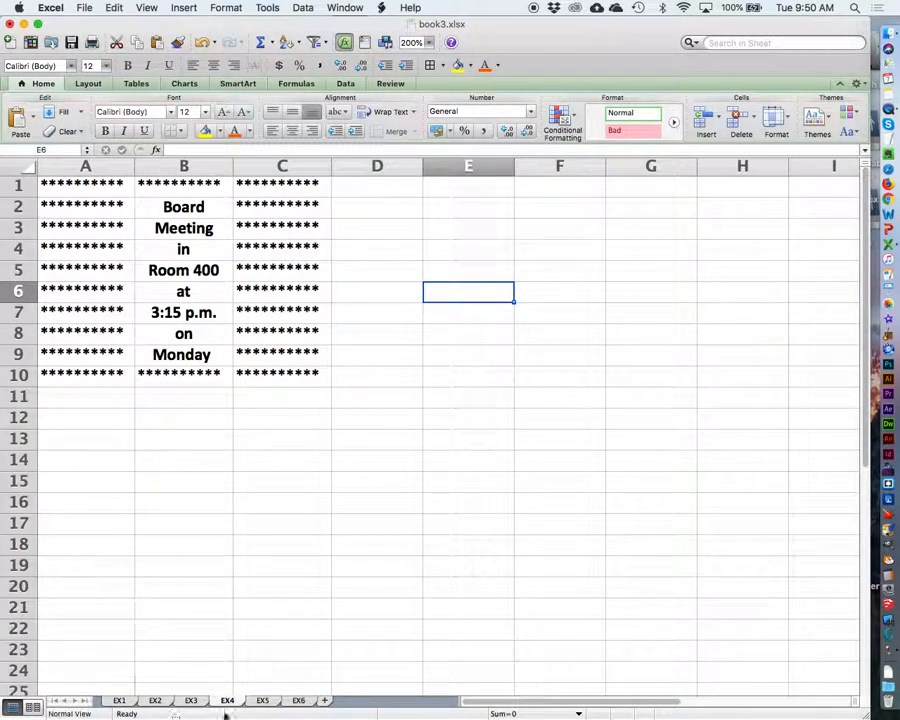
# Step: Open sheet EX5 at 200% zoom and check the merged title cells in rows 1 and 2
pyautogui.click(263, 700)
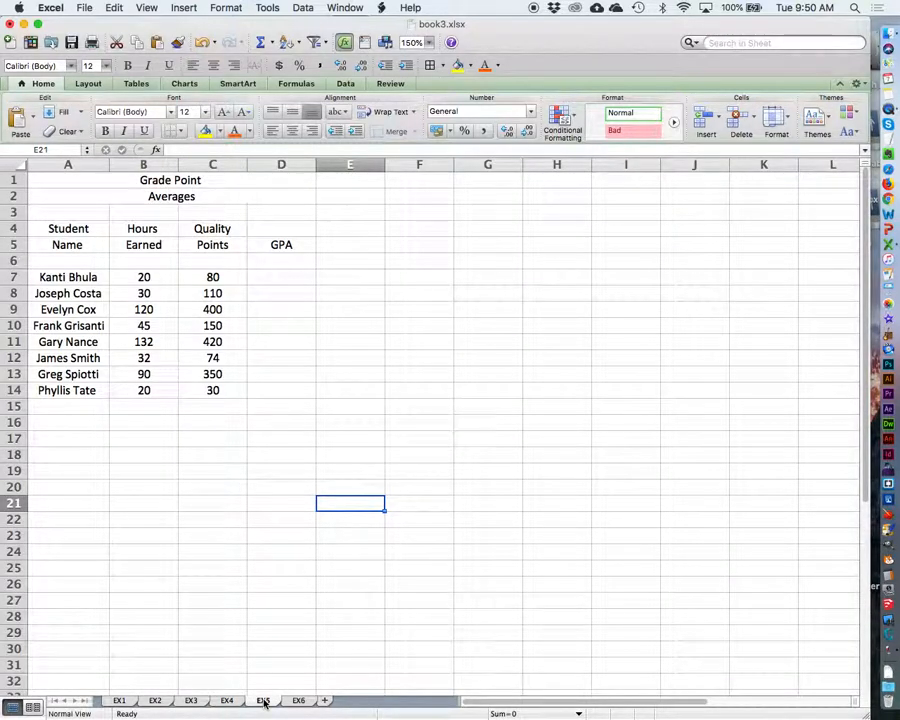
pyautogui.click(430, 43)
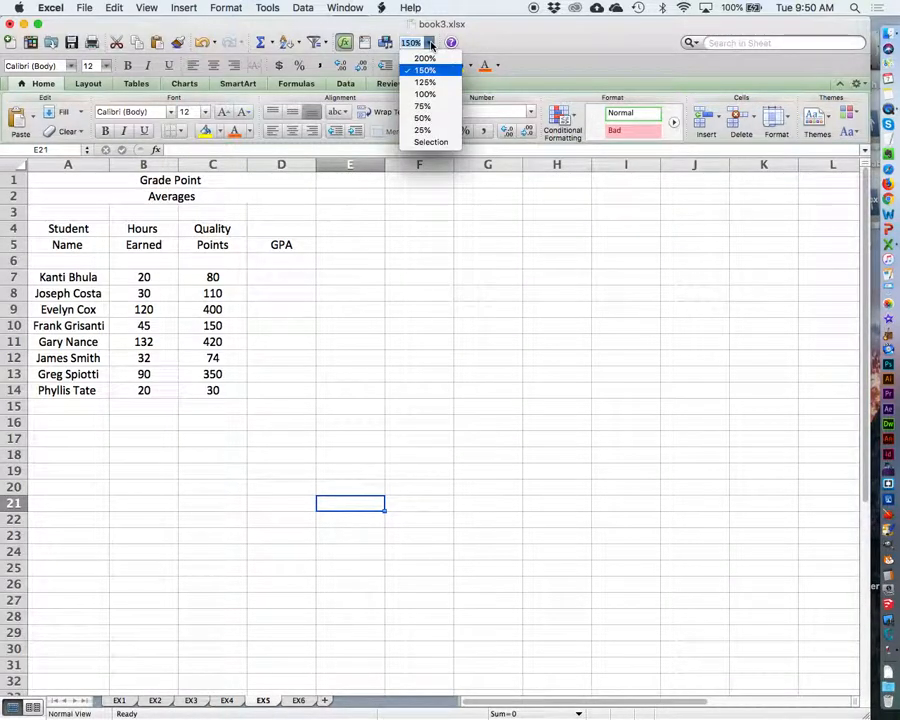
pyautogui.click(432, 58)
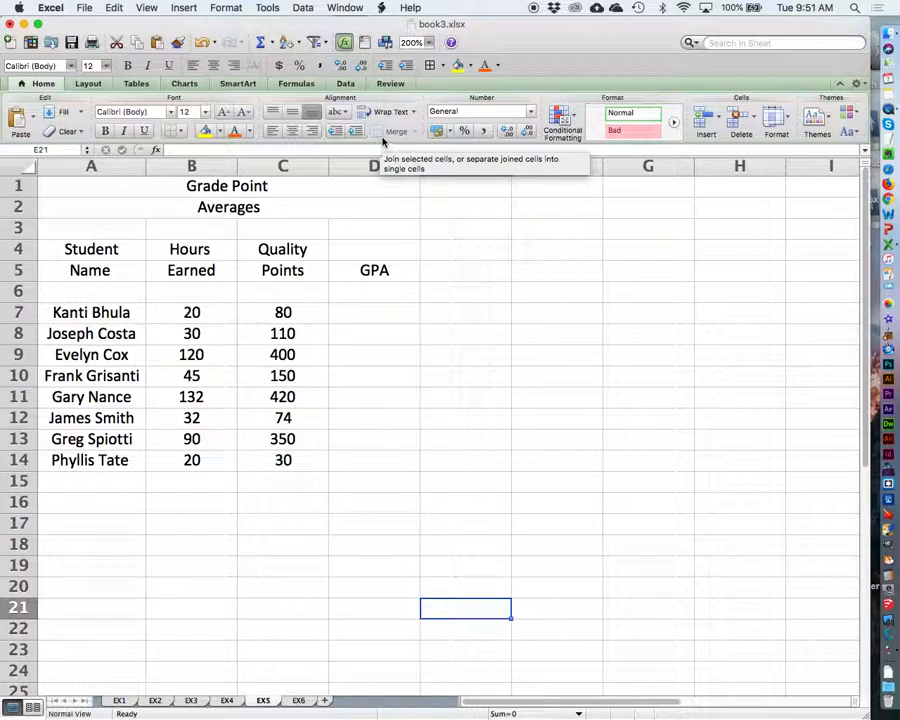
pyautogui.click(231, 188)
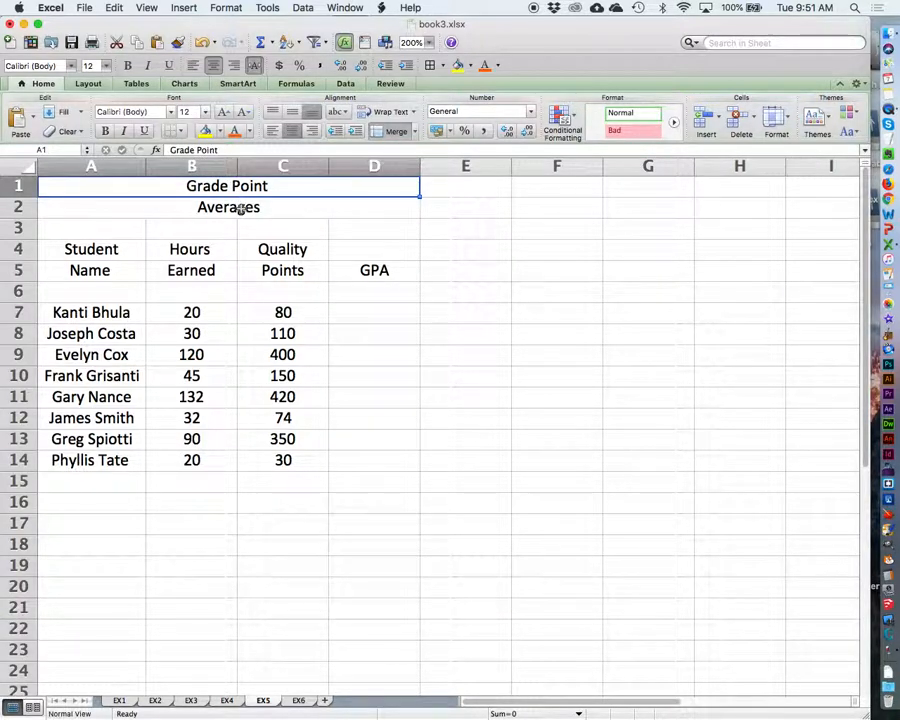
pyautogui.click(289, 207)
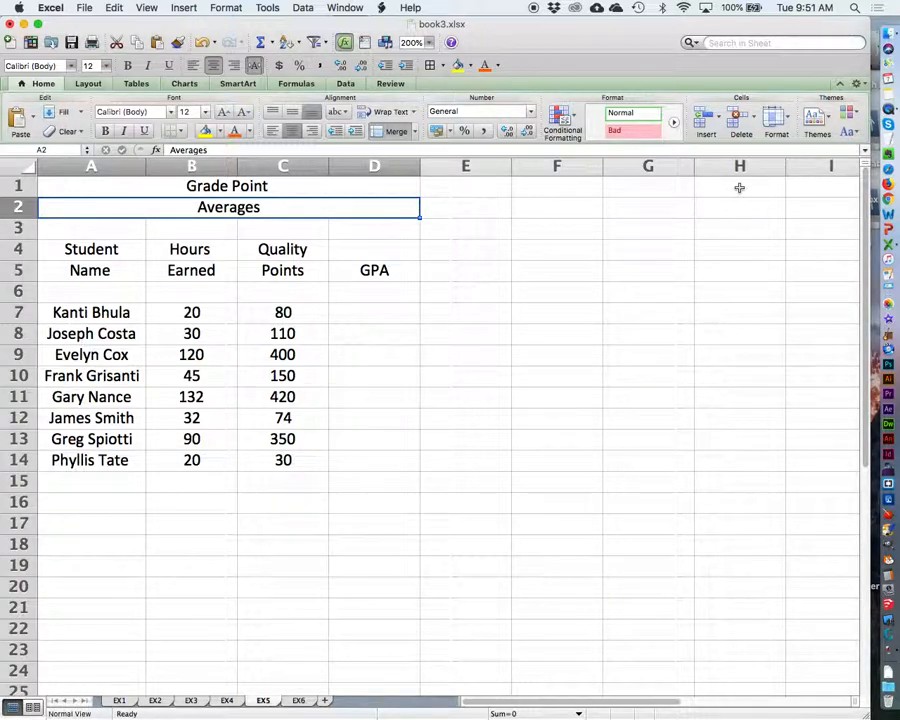
# Step: Enter the sample titles "Grade Point" in E1 and "Averages" in E2
pyautogui.click(467, 188)
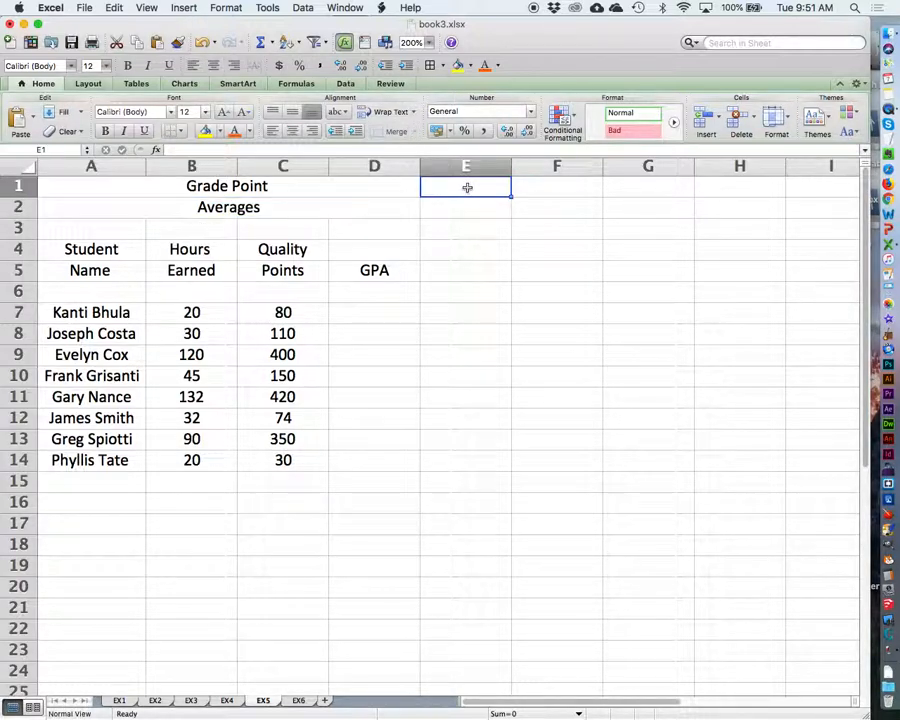
pyautogui.write('Grad')
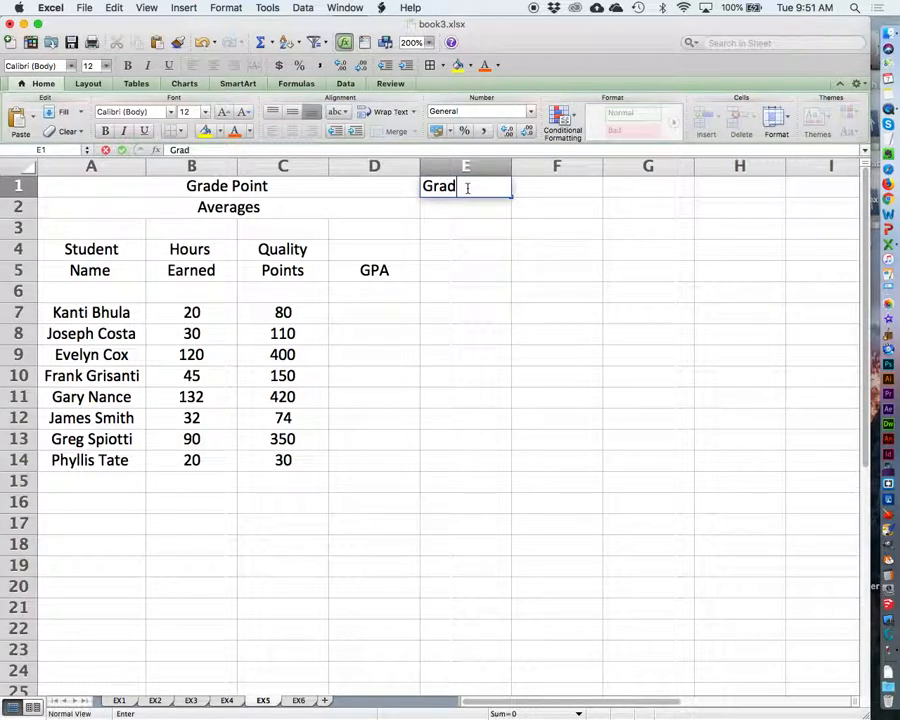
pyautogui.write('e Point')
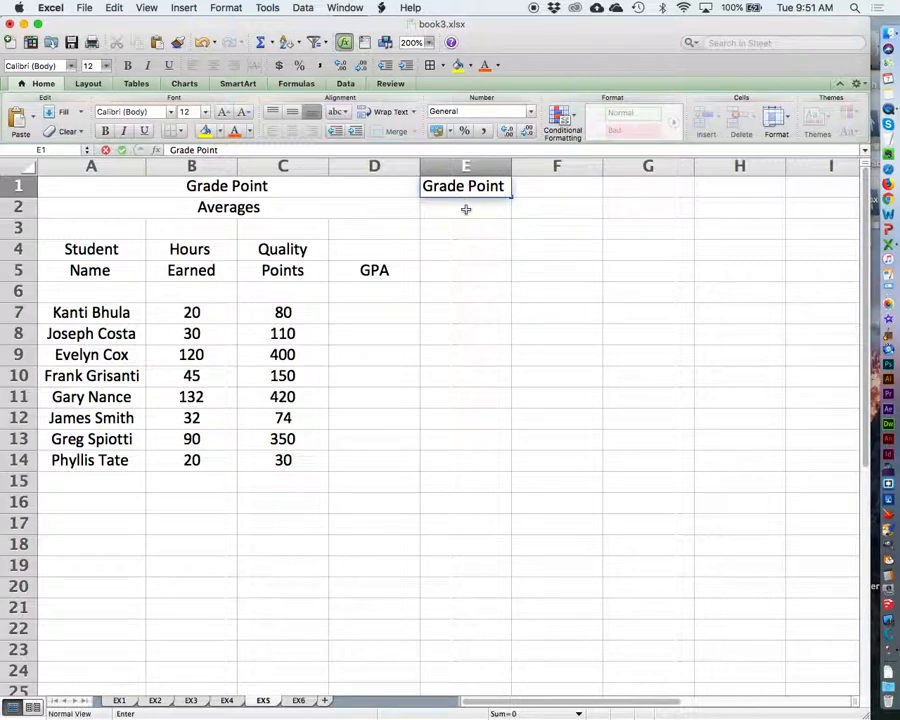
pyautogui.click(464, 206)
pyautogui.write('Averages')
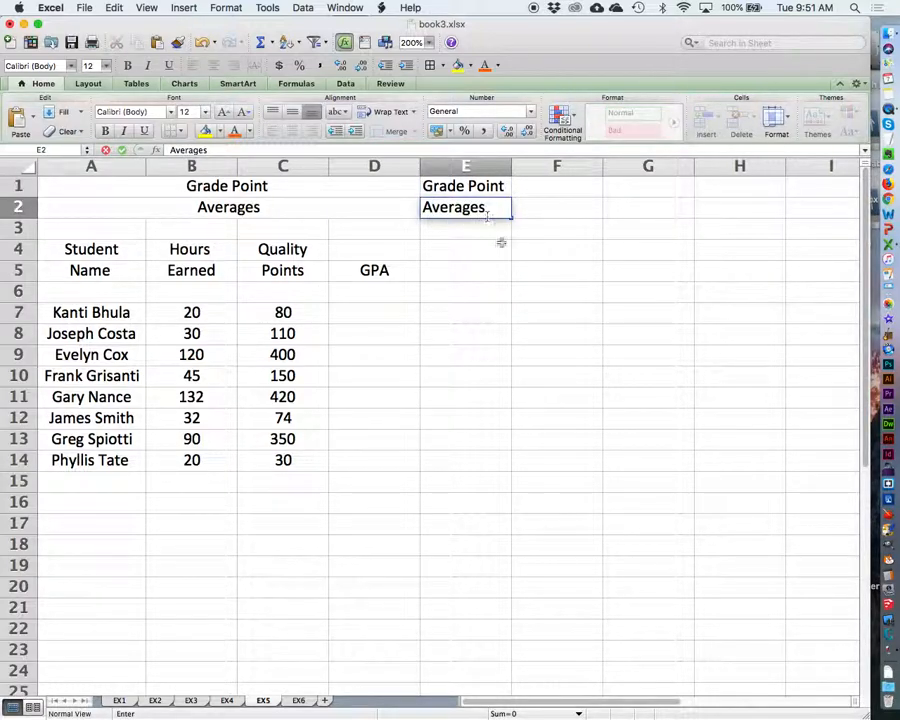
pyautogui.click(538, 268)
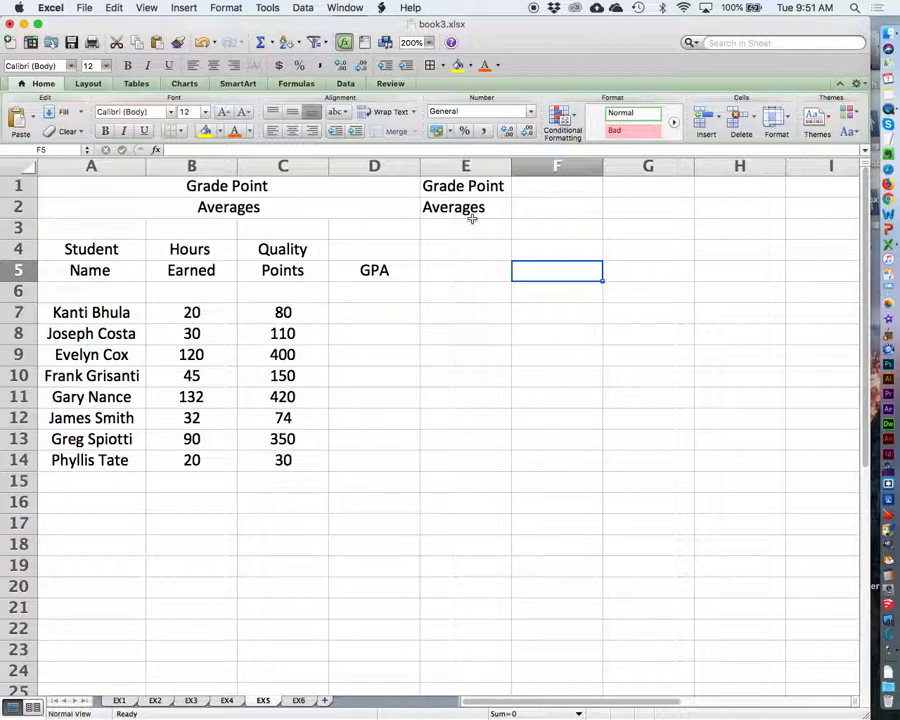
# Step: Merge and center the "Grade Point" sample title across E1:H1
pyautogui.click(468, 186)
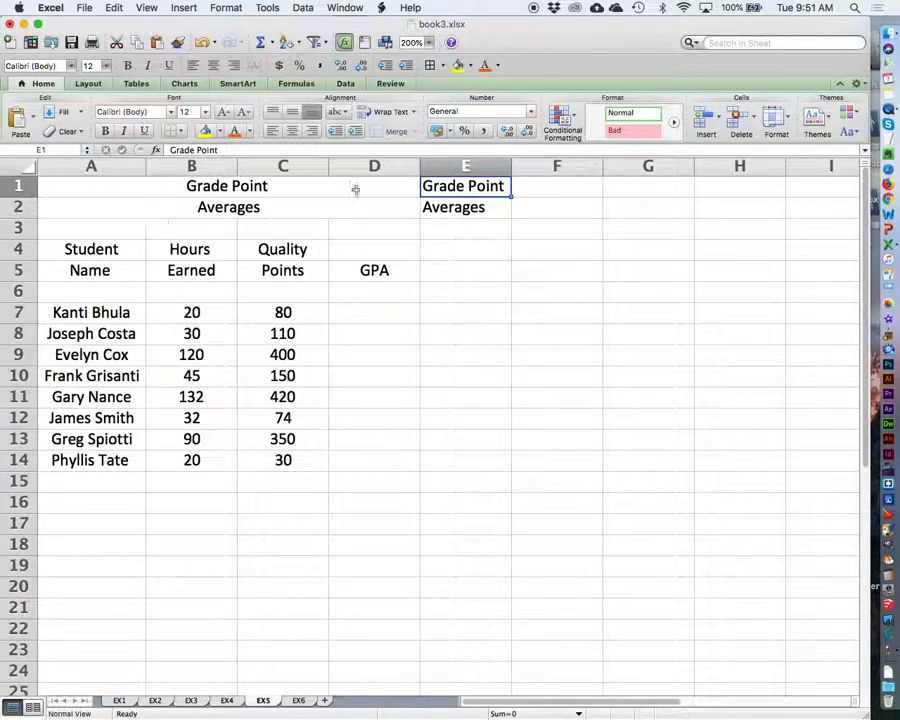
pyautogui.moveTo(498, 185); pyautogui.dragTo(750, 186)
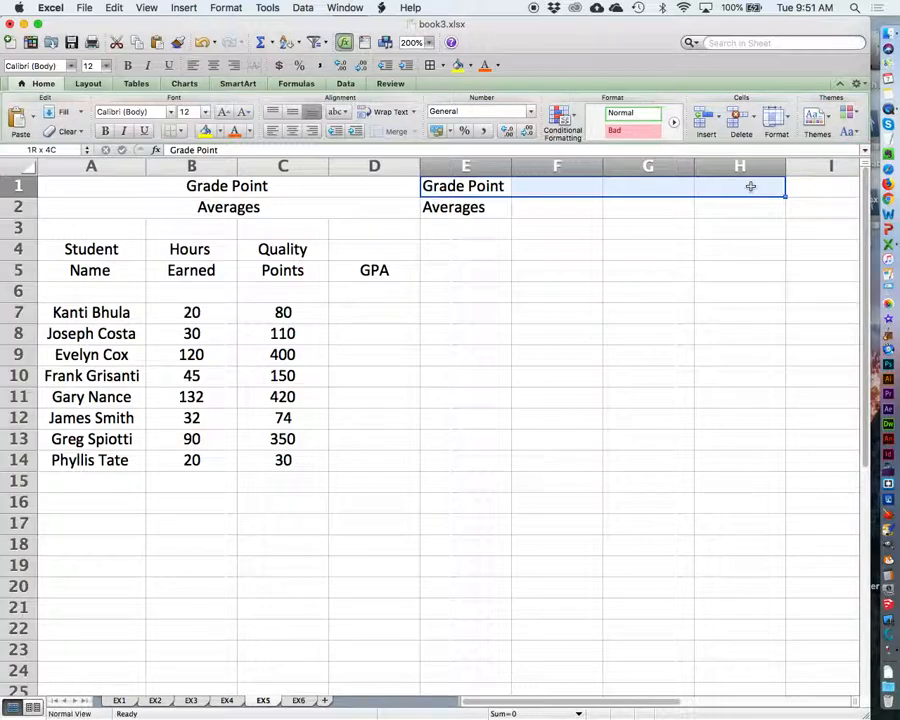
pyautogui.moveTo(750, 186); pyautogui.dragTo(750, 186)
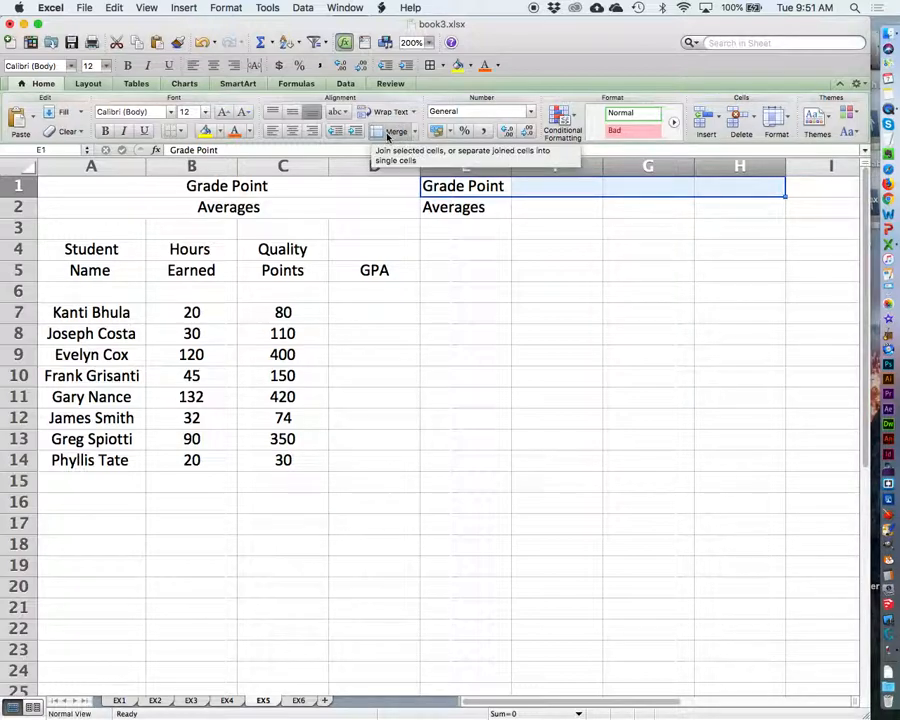
pyautogui.click(414, 133)
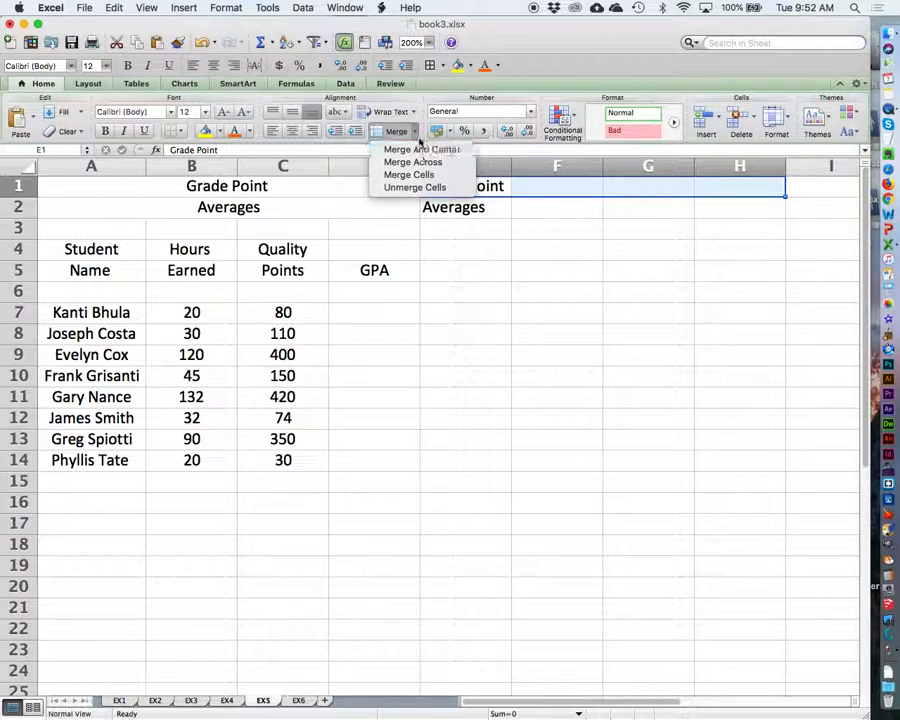
pyautogui.click(418, 134)
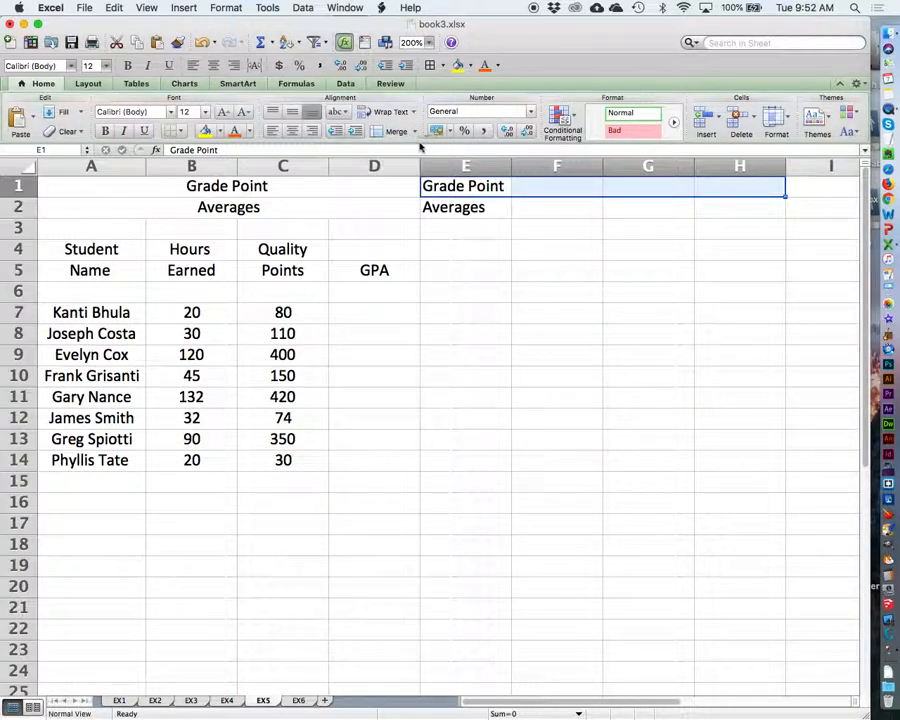
pyautogui.click(381, 132)
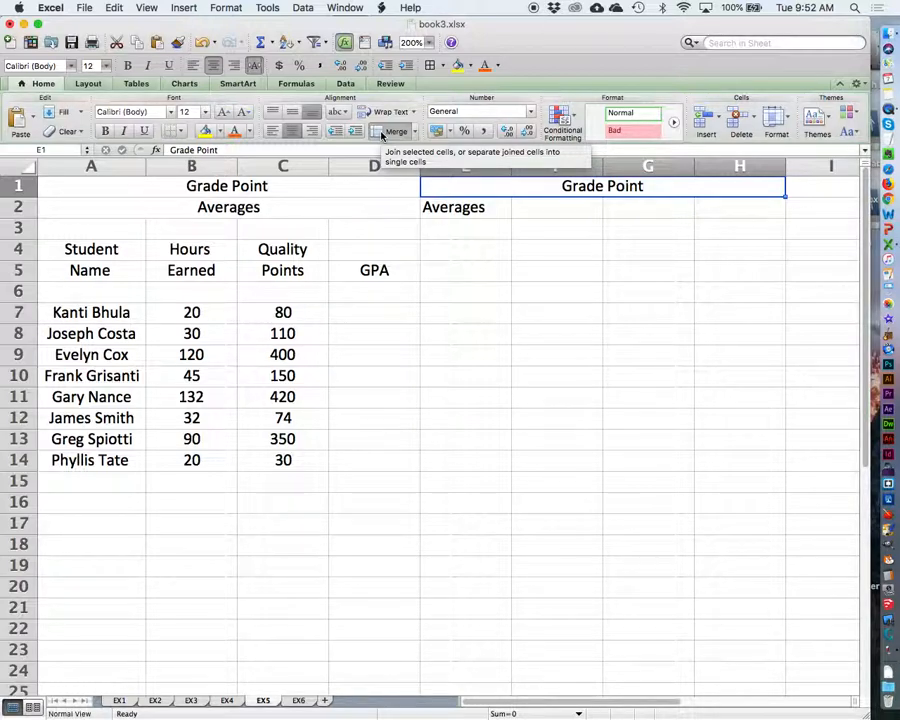
# Step: Merge and center the "Averages" sample title across E2:H2
pyautogui.click(484, 210)
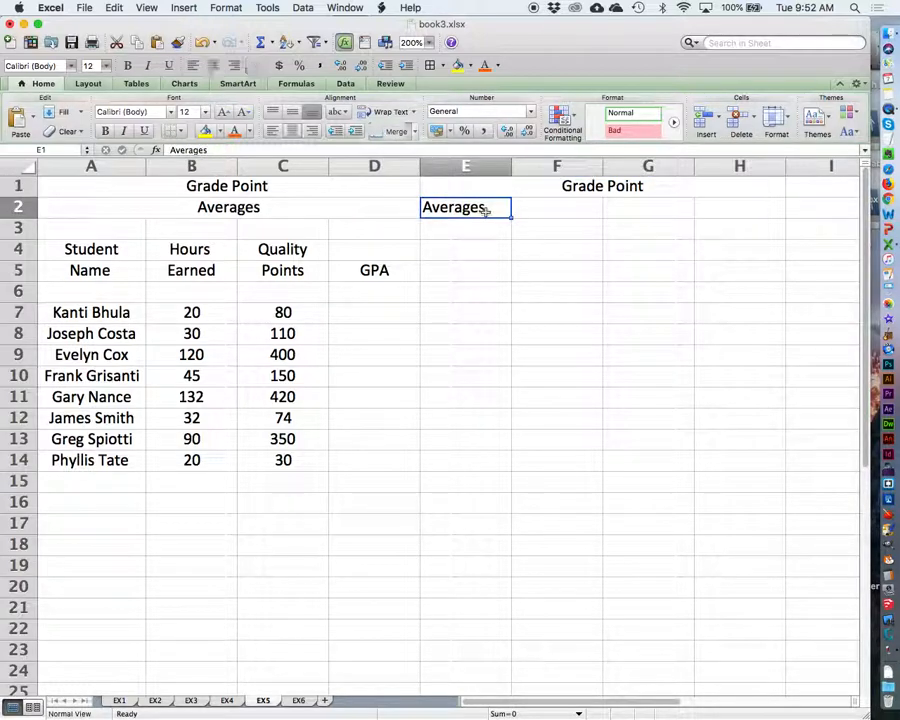
pyautogui.moveTo(476, 207); pyautogui.dragTo(730, 207)
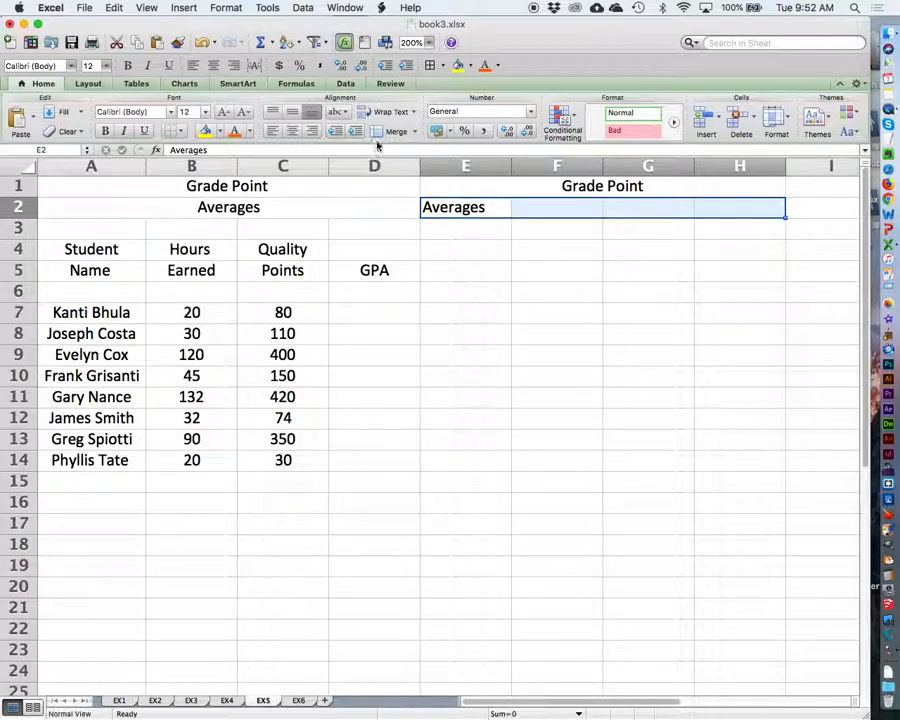
pyautogui.click(418, 132)
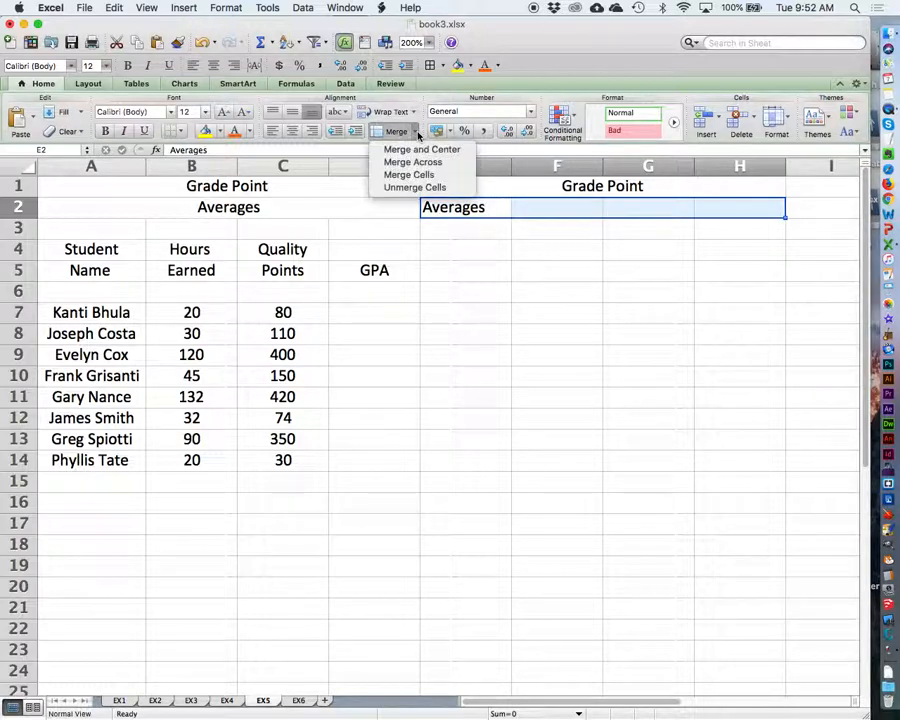
pyautogui.click(422, 149)
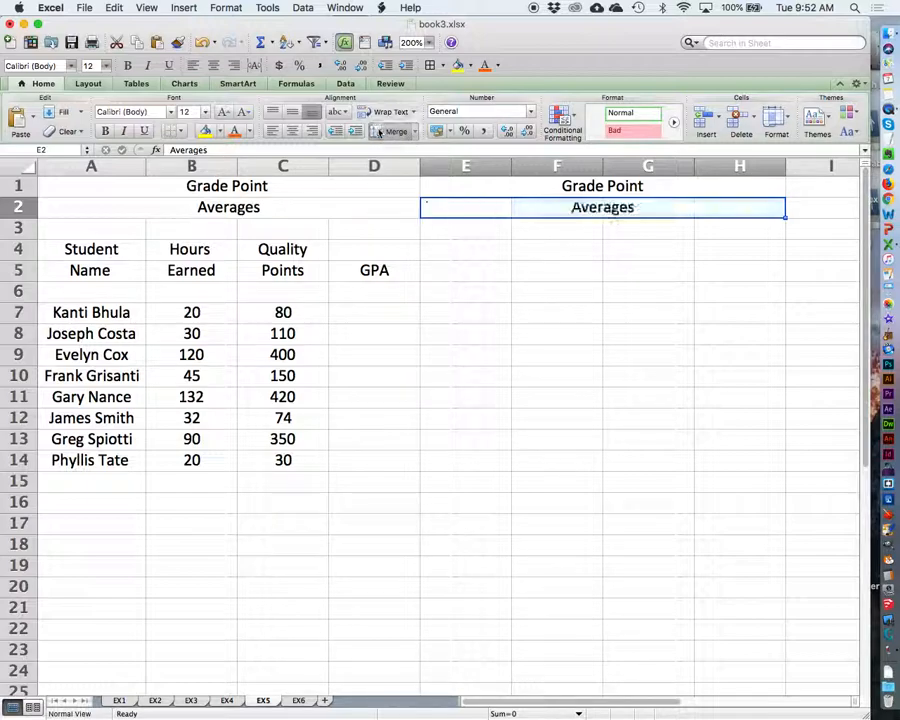
pyautogui.click(604, 278)
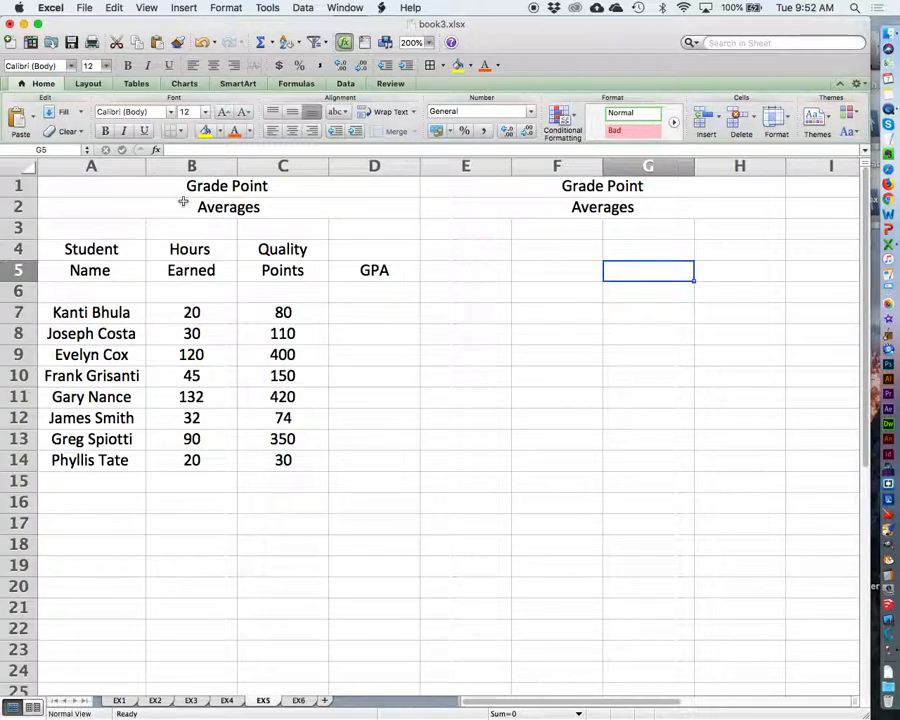
# Step: Make the column headings in A4:D5 bold
pyautogui.click(84, 248)
pyautogui.moveTo(84, 248); pyautogui.dragTo(362, 271)
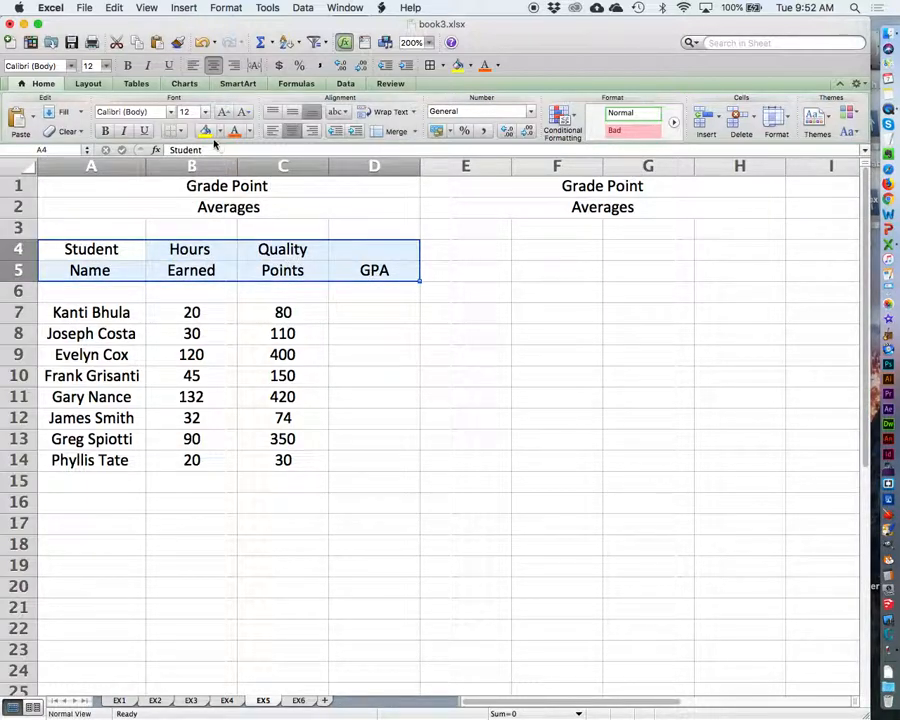
pyautogui.click(104, 131)
# Step: Set the merged titles in A1:D2 to 14 pt bold
pyautogui.moveTo(188, 187); pyautogui.dragTo(287, 205)
pyautogui.click(204, 117)
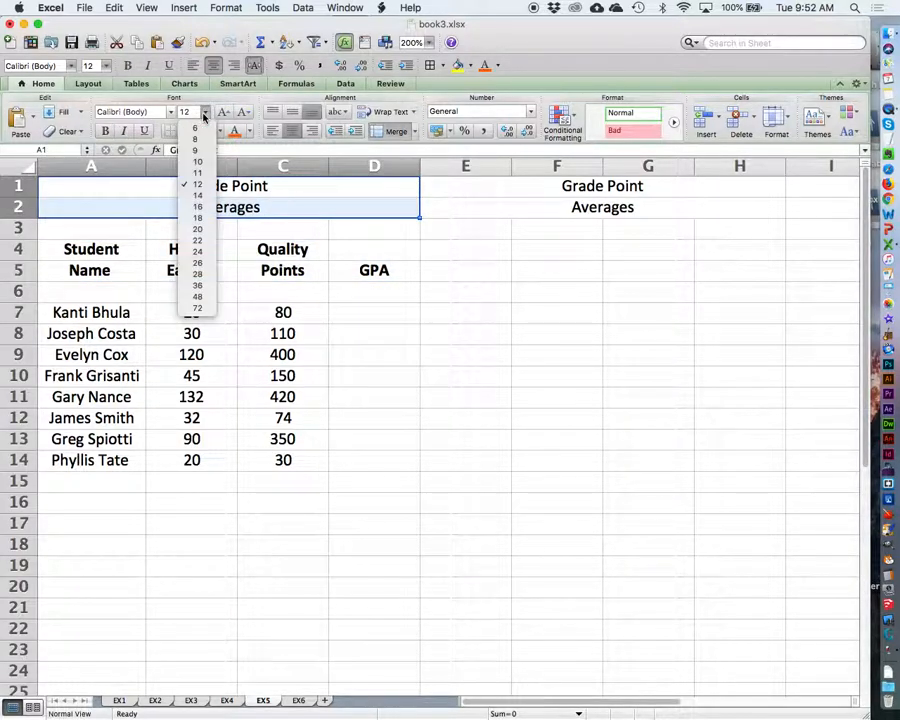
pyautogui.click(198, 195)
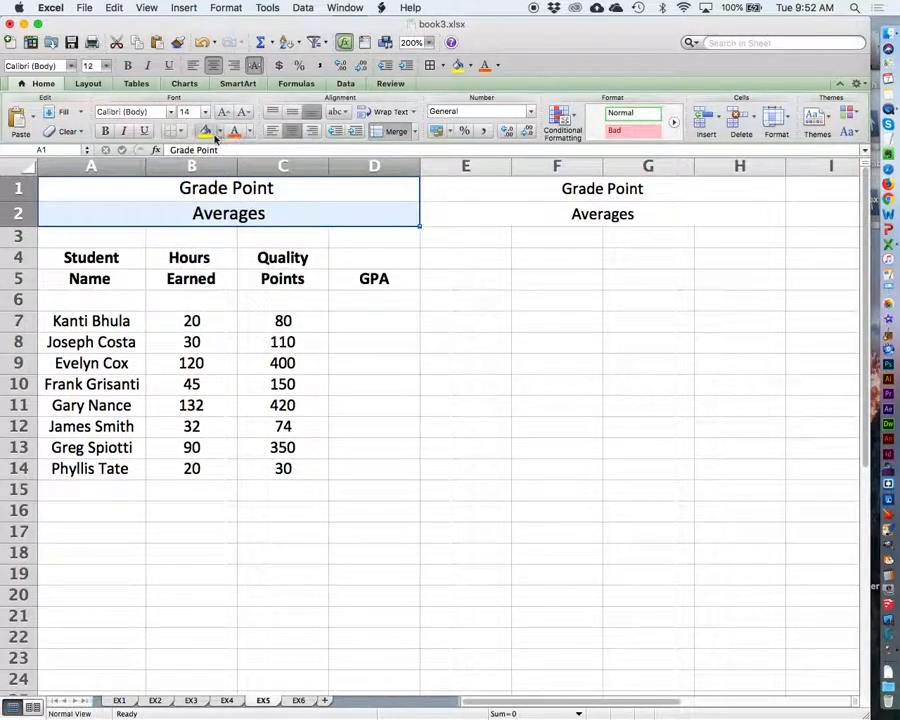
pyautogui.click(104, 131)
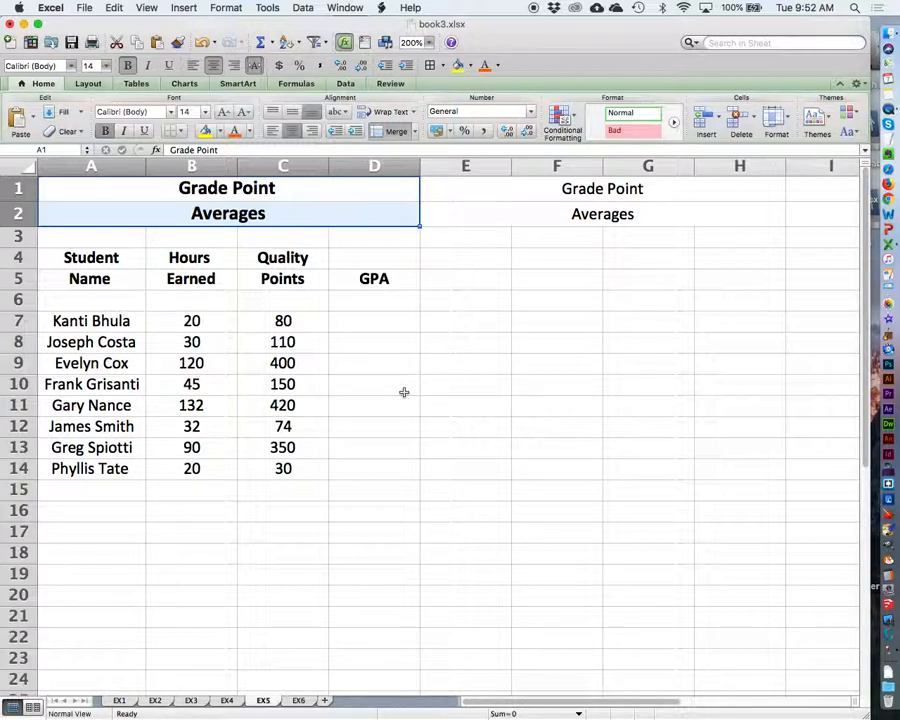
# Step: Widen the student name column A slightly
pyautogui.click(374, 319)
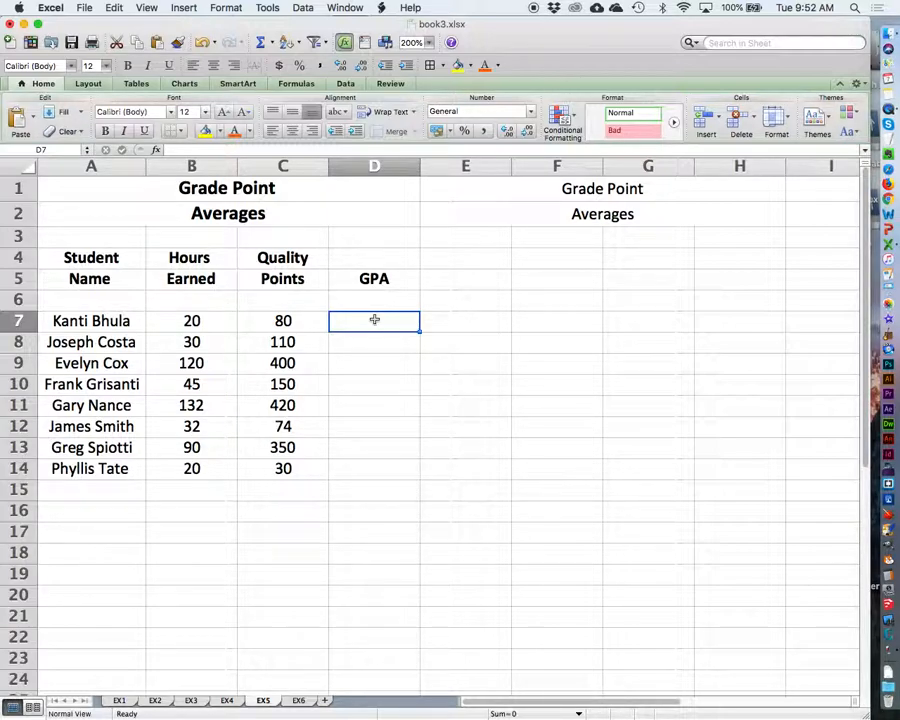
pyautogui.moveTo(145, 163); pyautogui.dragTo(155, 163)
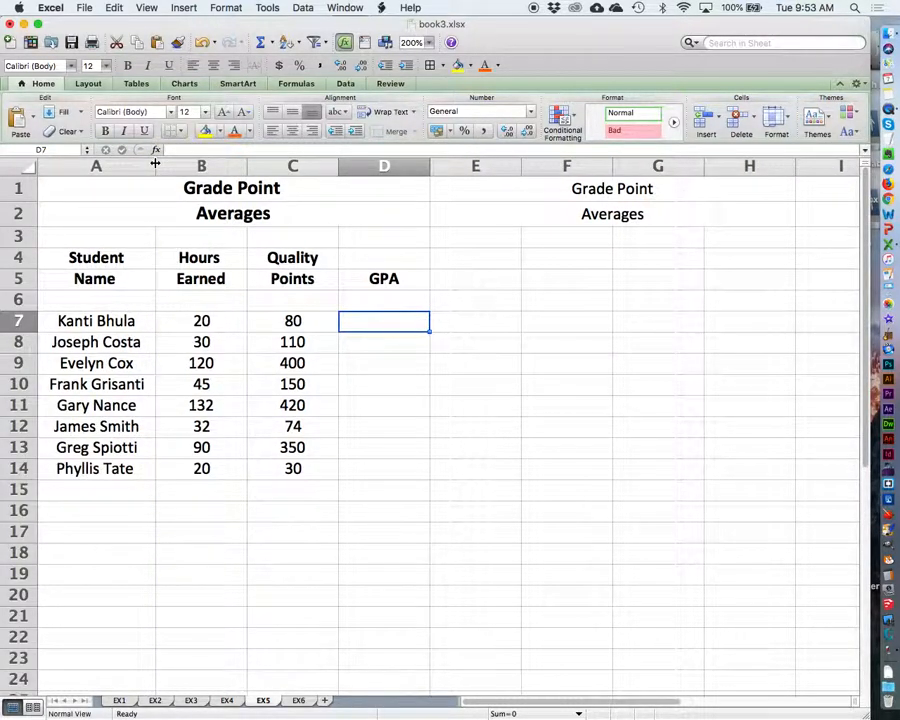
pyautogui.moveTo(97, 257); pyautogui.dragTo(382, 276)
# Step: Calculate the first student's GPA in D7 with the formula =C7/B7, dividing quality points by hours earned
pyautogui.click(388, 322)
pyautogui.write('=')
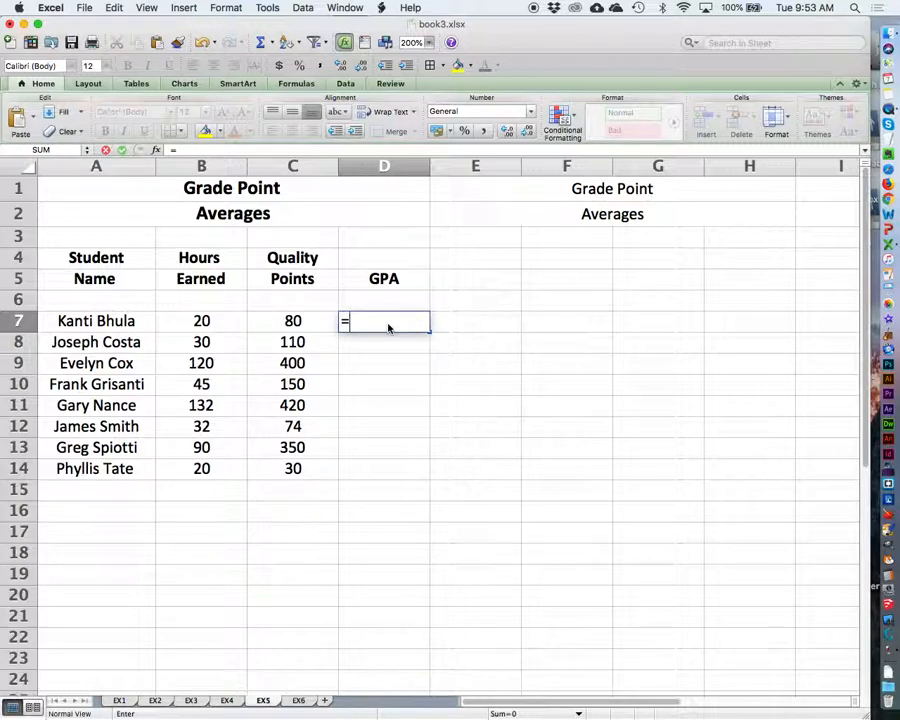
pyautogui.write('8')
pyautogui.press('BackSpace')
pyautogui.write('c')
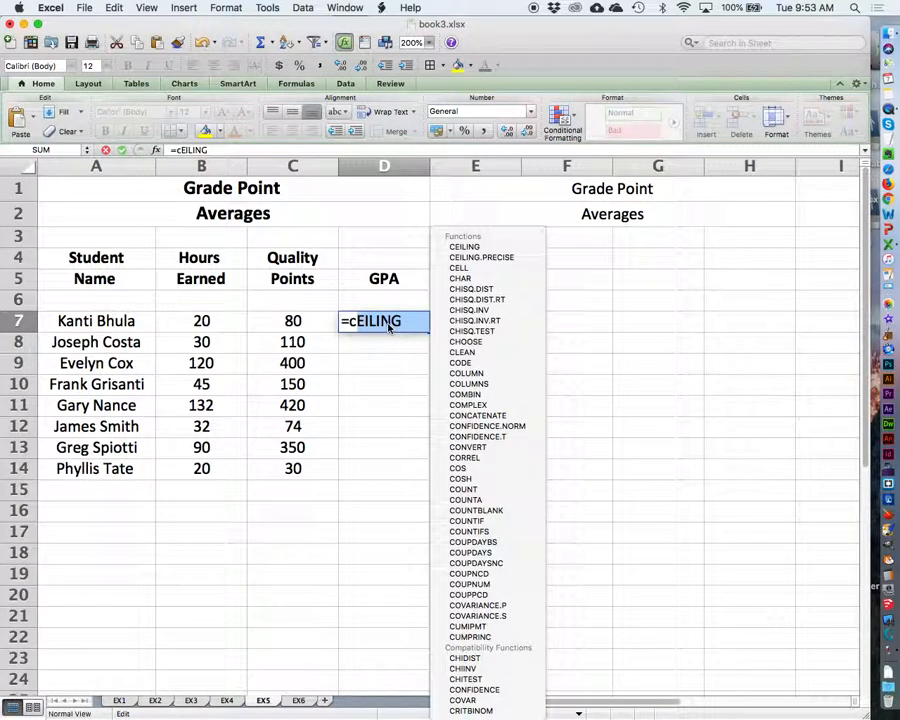
pyautogui.write('7')
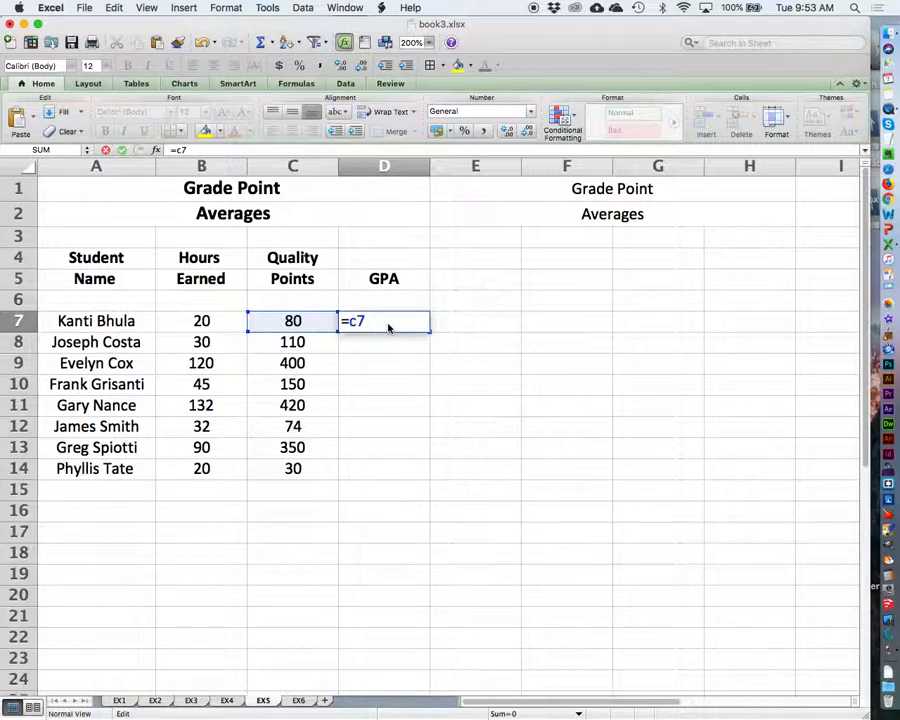
pyautogui.write('/')
pyautogui.click(225, 322)
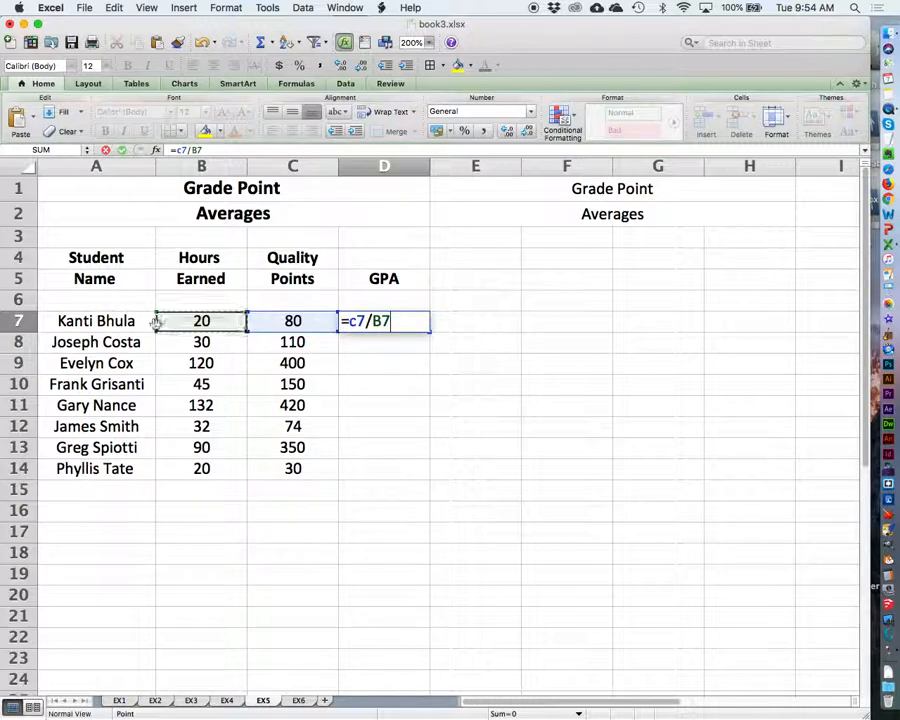
pyautogui.press('Return')
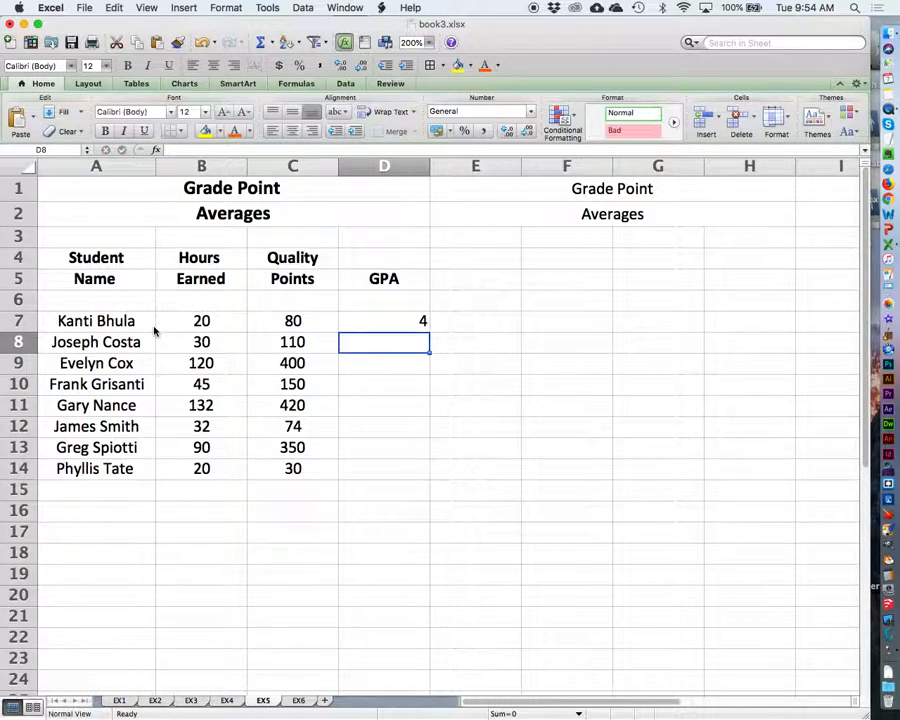
# Step: Copy the GPA formula from D7 down to D14 and format D7:D14 as Number with 2 decimal places
pyautogui.click(375, 322)
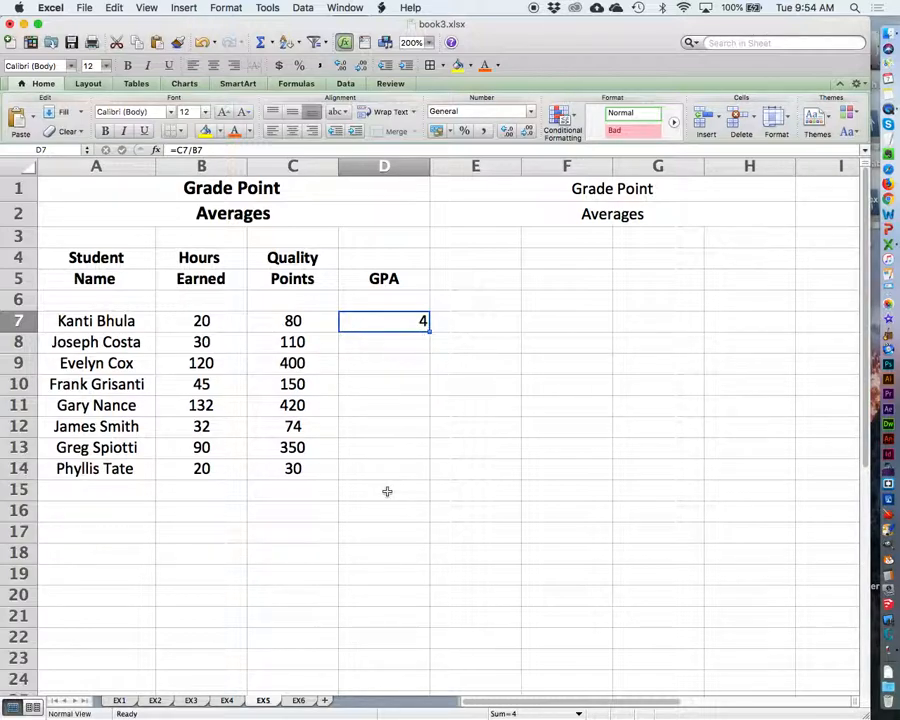
pyautogui.moveTo(427, 330); pyautogui.dragTo(423, 469)
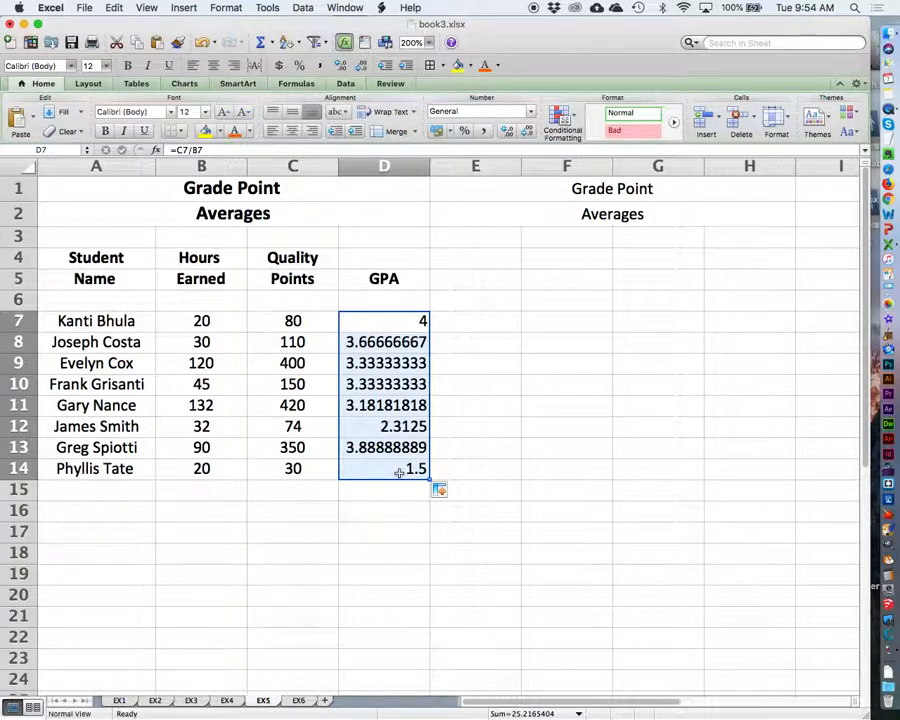
pyautogui.click(226, 7)
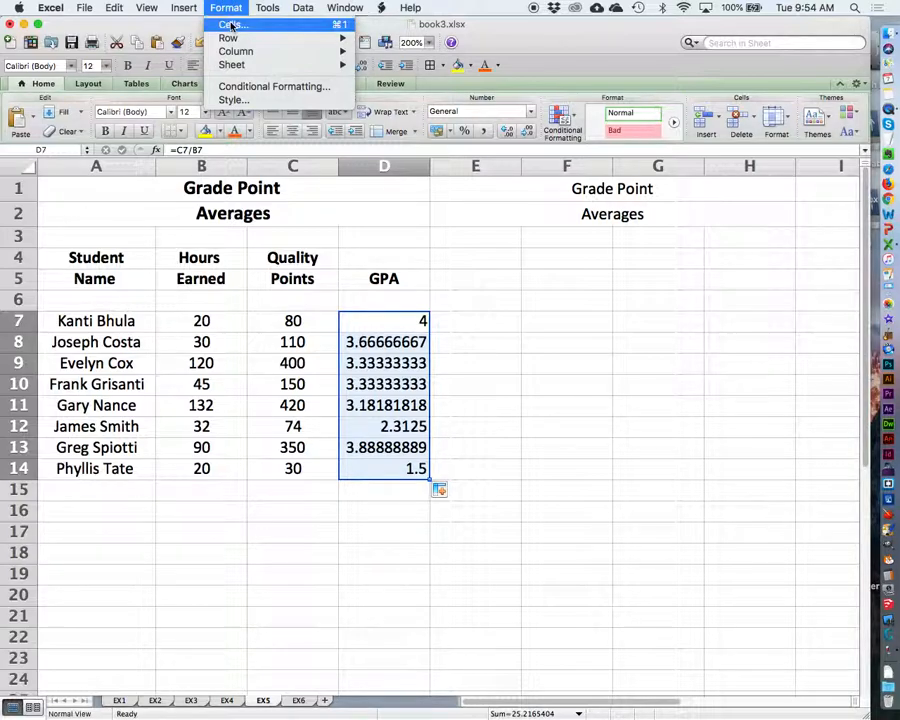
pyautogui.click(231, 25)
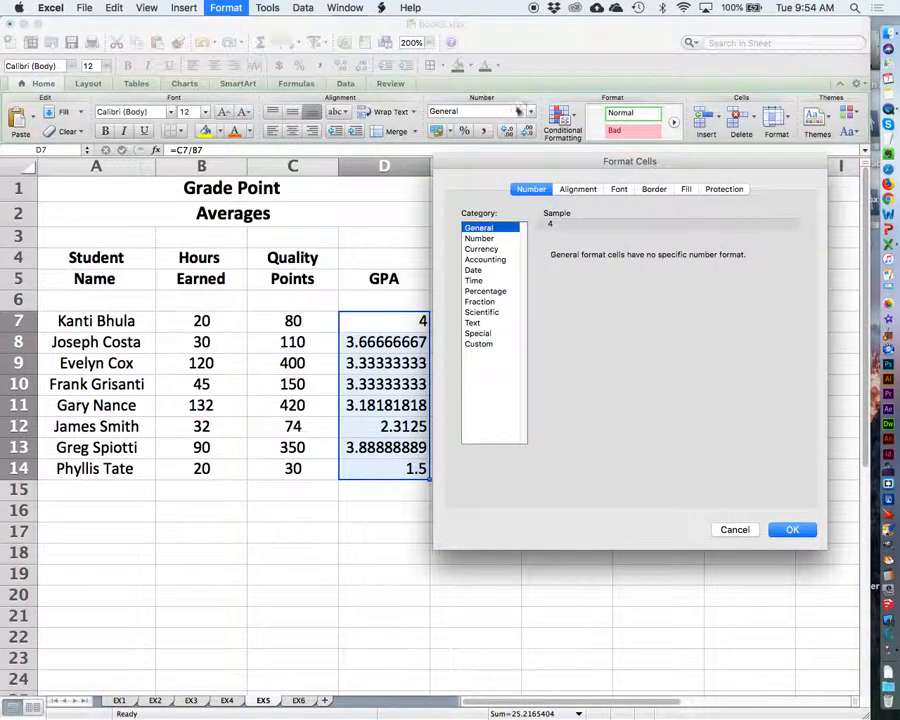
pyautogui.moveTo(494, 166); pyautogui.dragTo(544, 203)
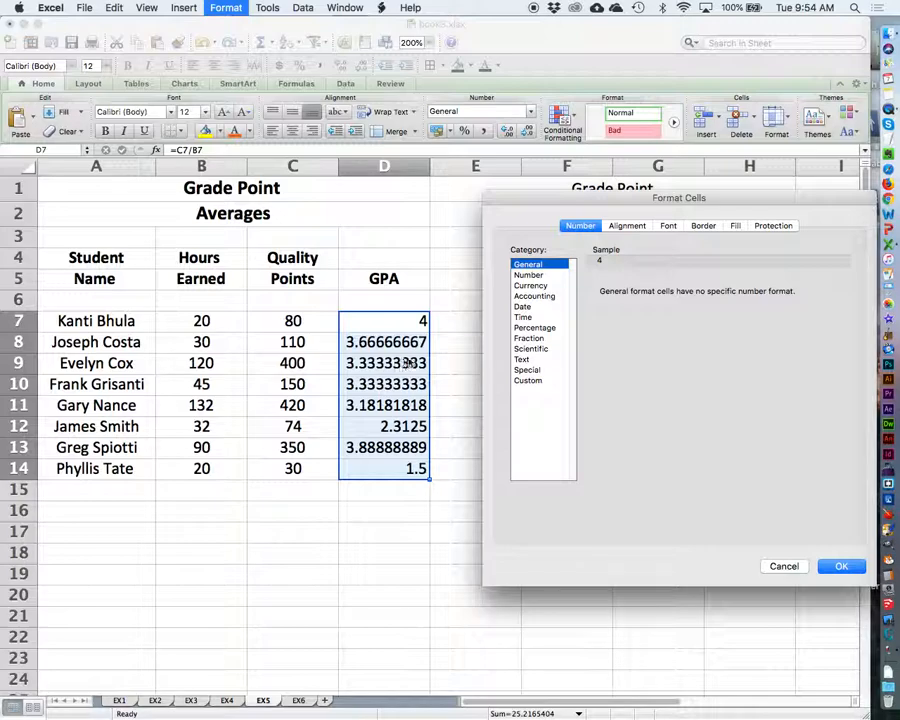
pyautogui.click(528, 275)
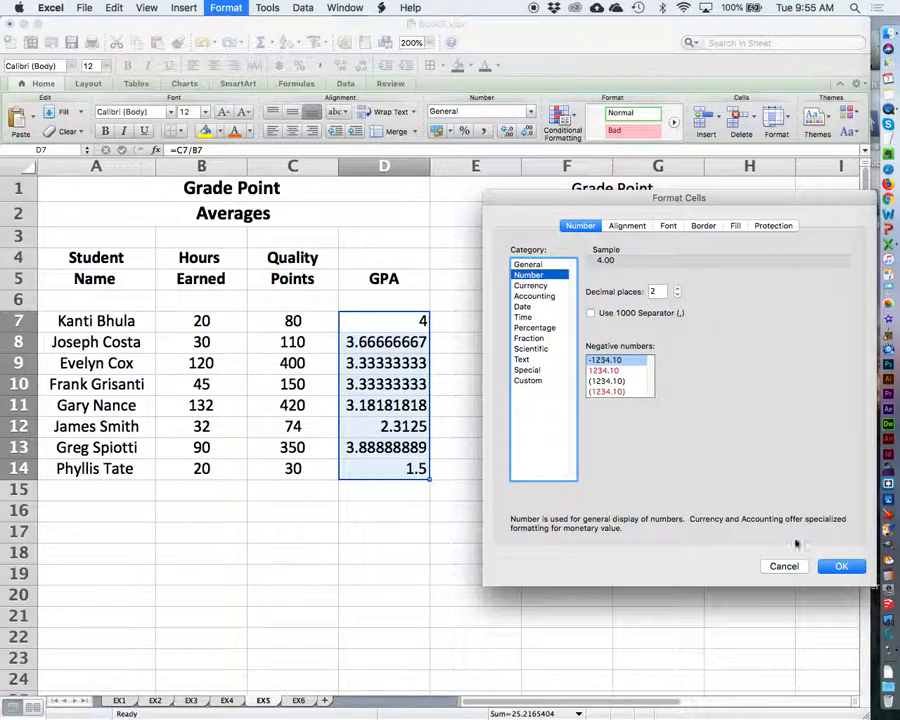
pyautogui.click(841, 566)
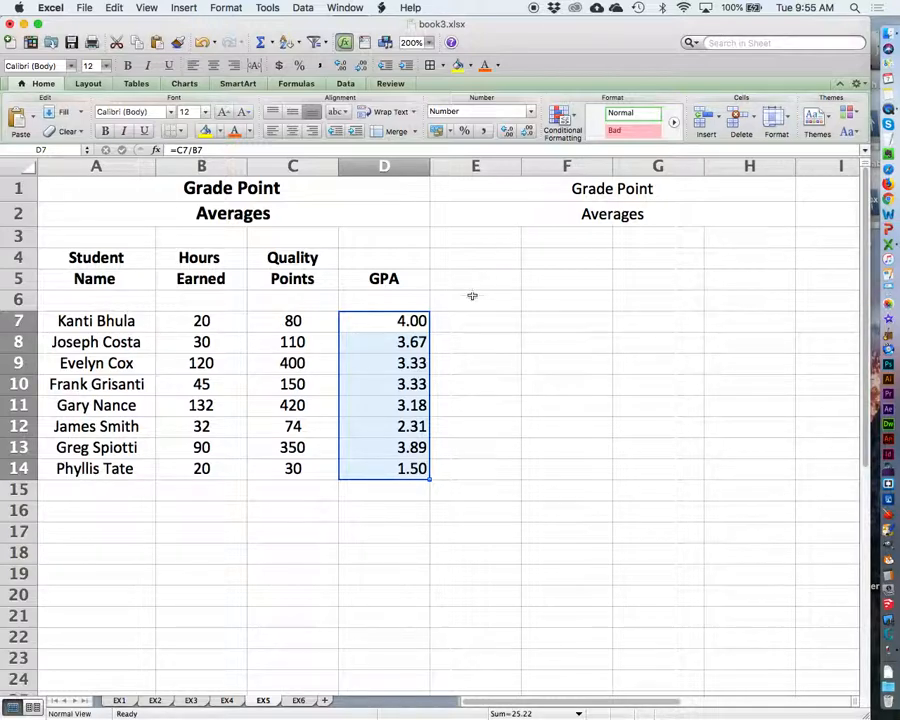
# Step: Try the General number format on D8, and return the cell to Number with 2 decimal places
pyautogui.click(394, 341)
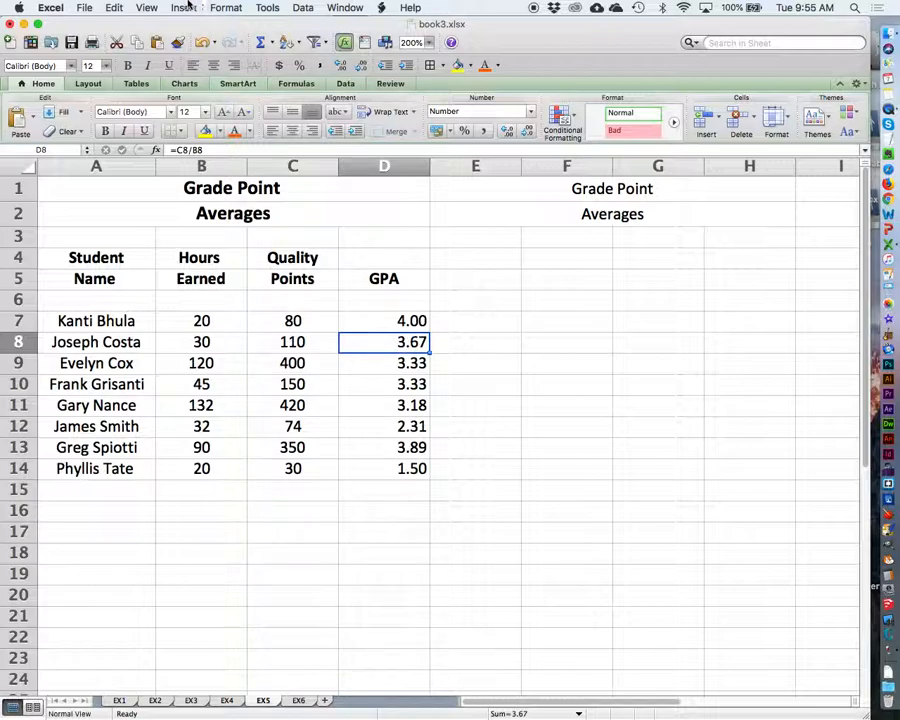
pyautogui.click(230, 7)
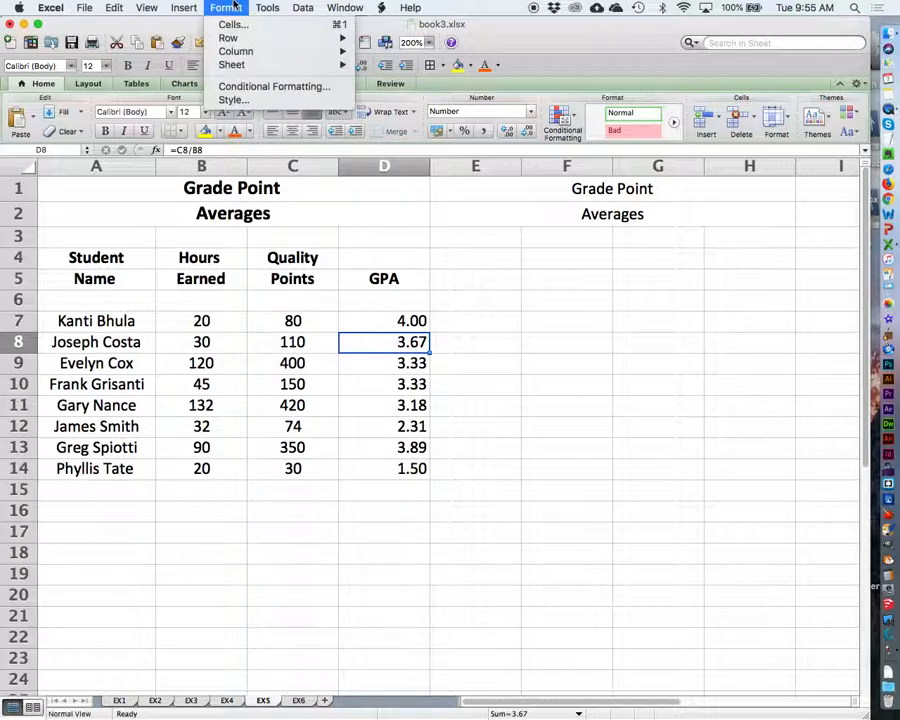
pyautogui.click(240, 24)
pyautogui.click(528, 256)
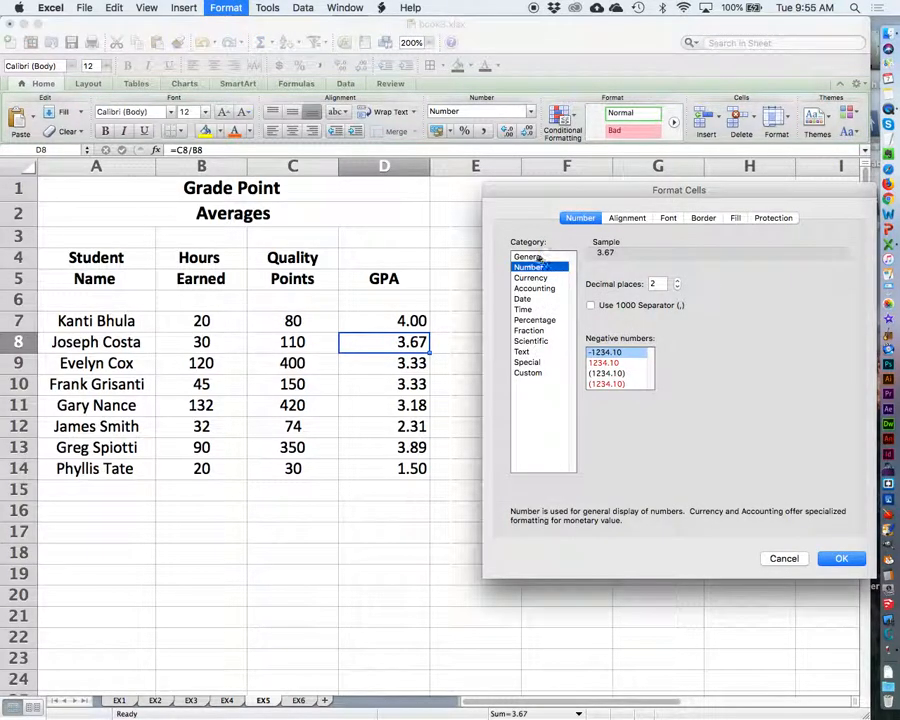
pyautogui.click(838, 558)
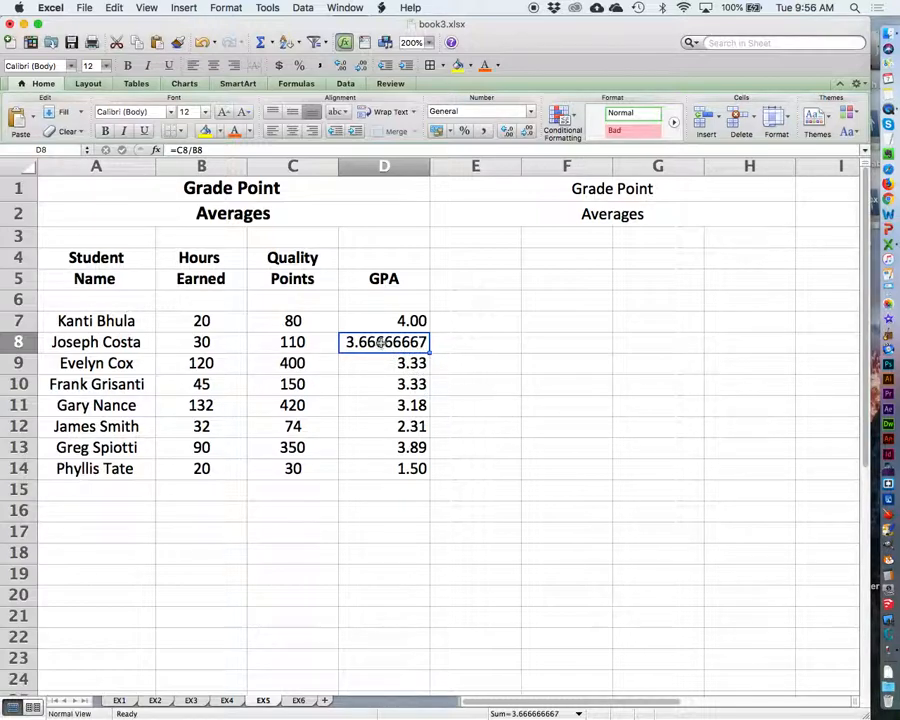
pyautogui.click(218, 7)
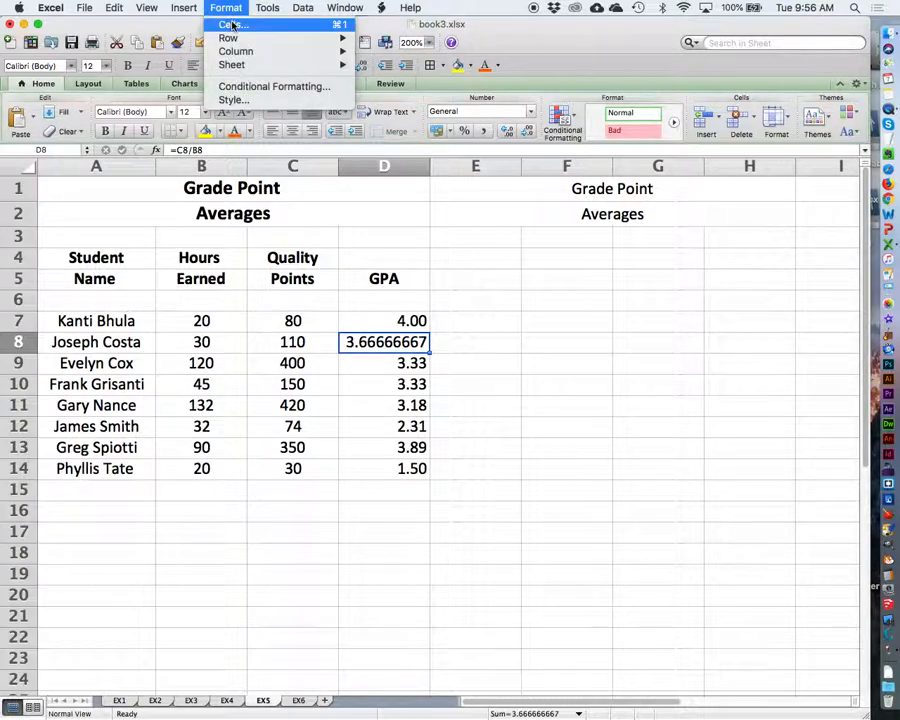
pyautogui.click(231, 24)
pyautogui.click(550, 268)
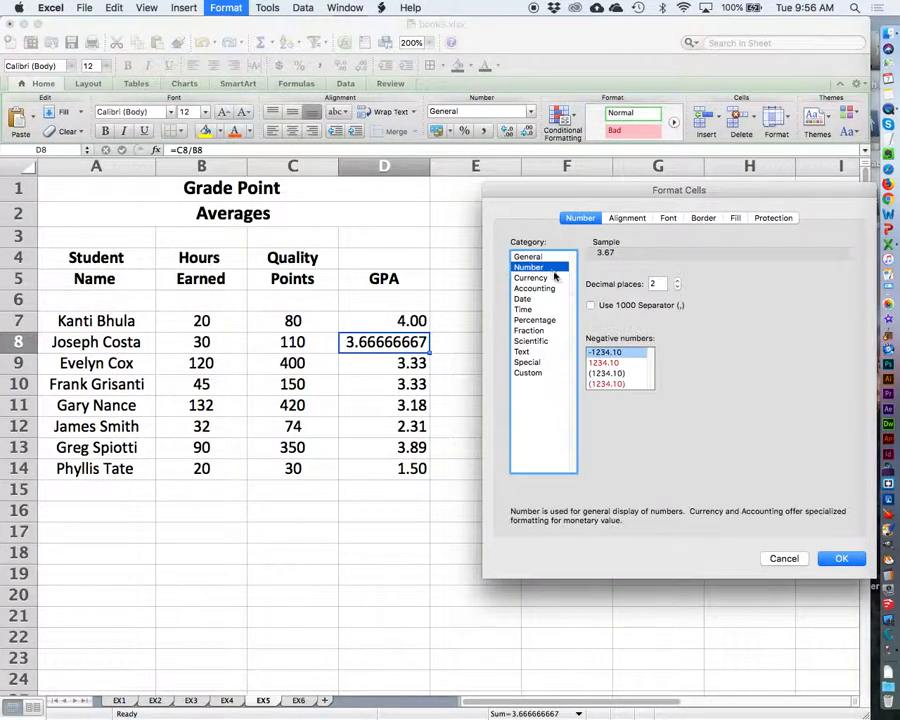
pyautogui.click(836, 558)
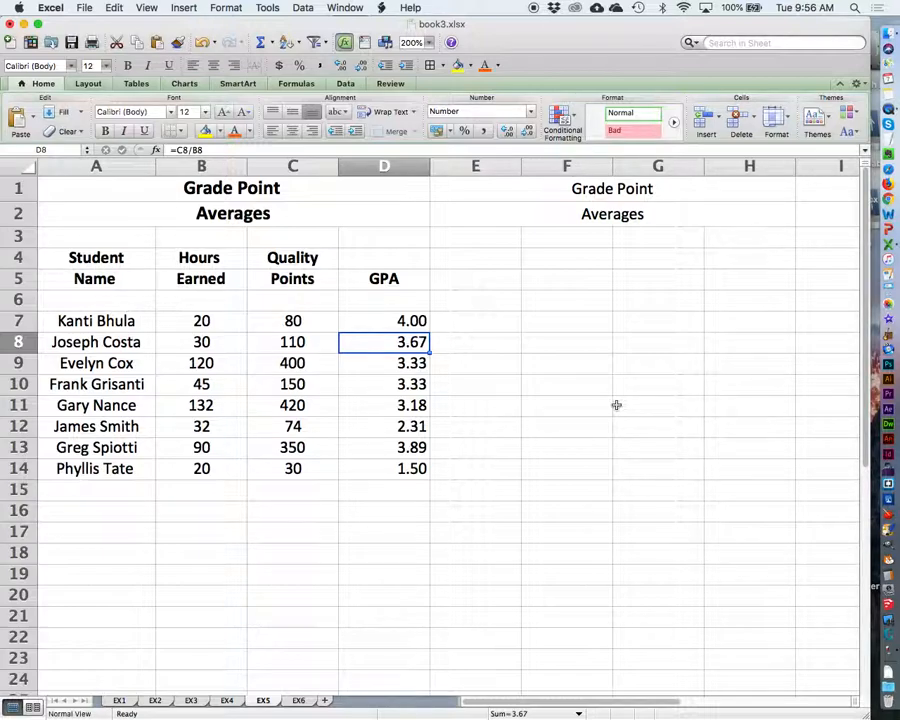
# Step: Center the GPA values in D7:D14 horizontally
pyautogui.moveTo(368, 322); pyautogui.dragTo(404, 470)
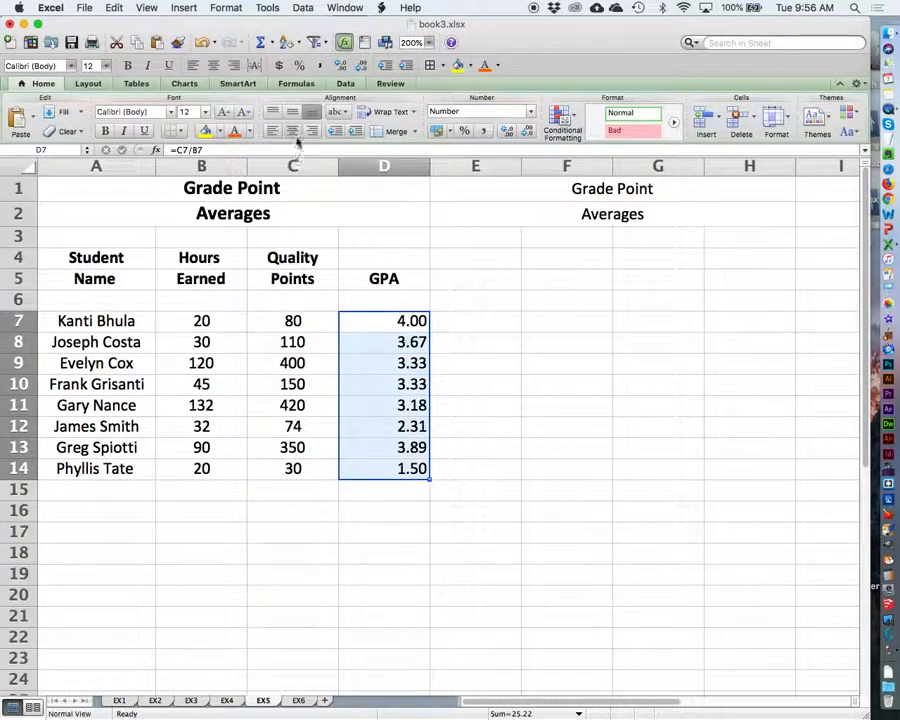
pyautogui.click(293, 131)
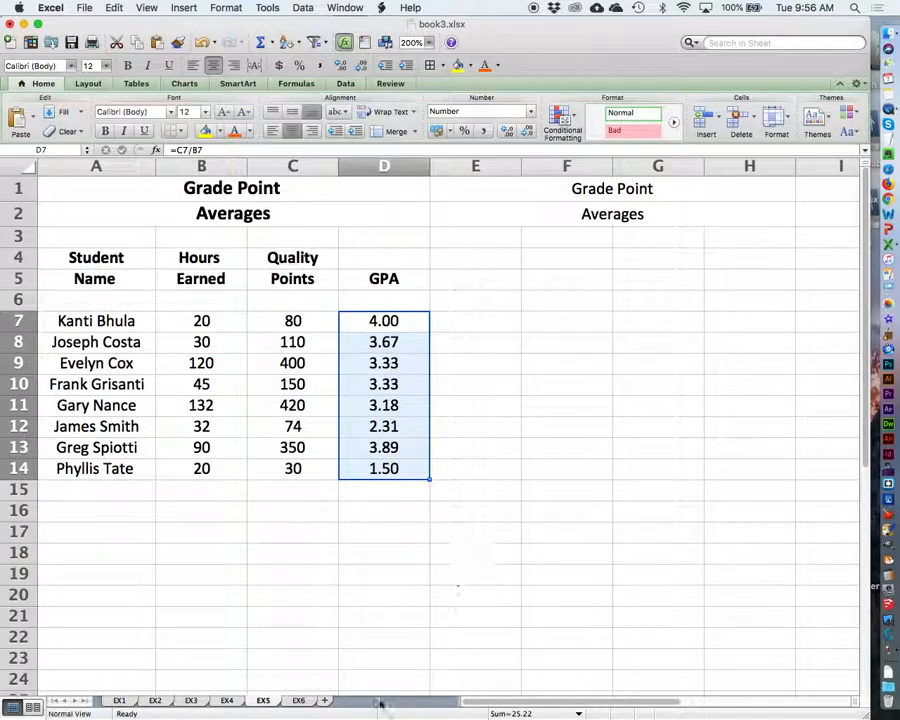
# Step: On sheet EX6, make the Net Worth Schedule title in A1:A2 bold
pyautogui.click(297, 701)
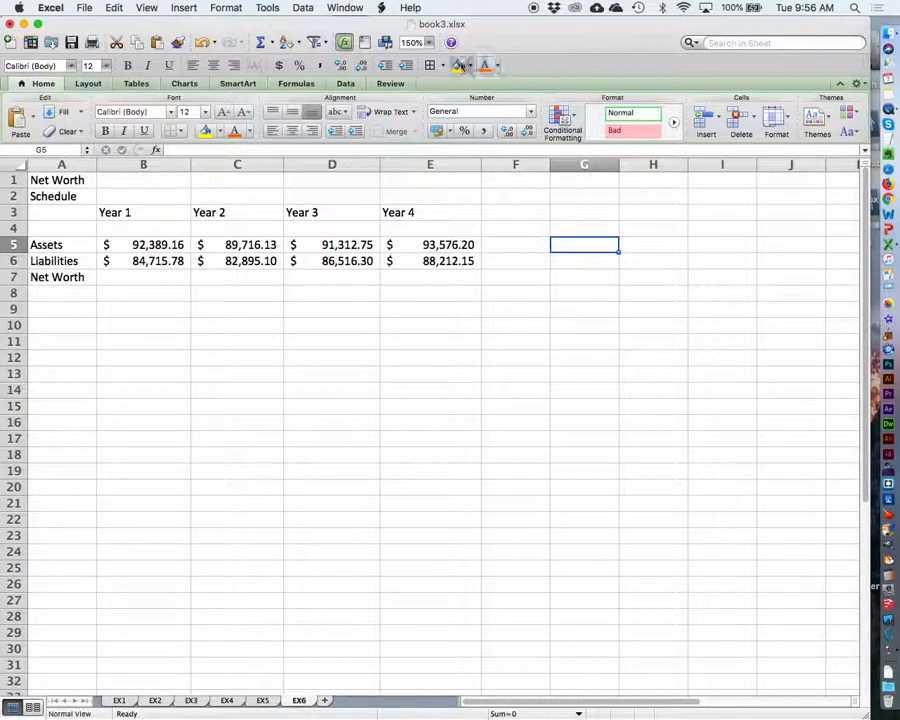
pyautogui.click(428, 42)
pyautogui.click(424, 58)
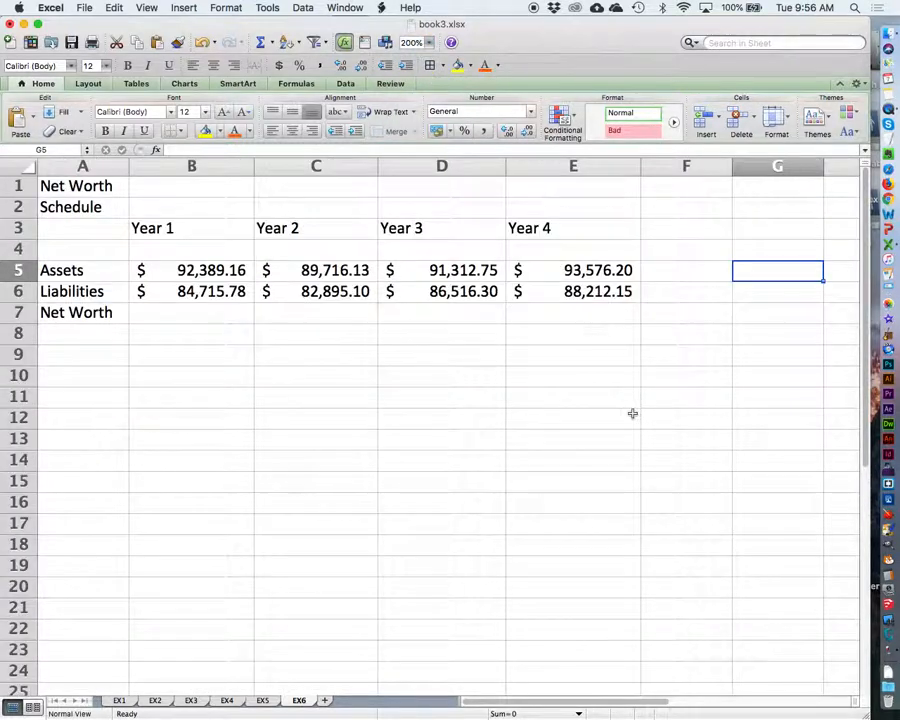
pyautogui.click(80, 186)
pyautogui.moveTo(80, 186); pyautogui.dragTo(104, 204)
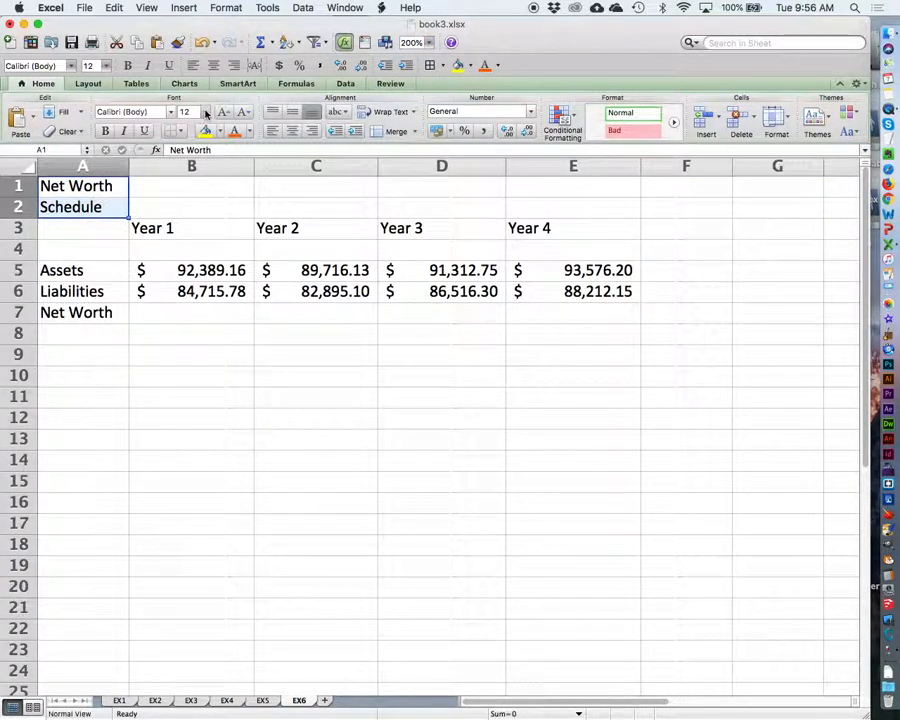
pyautogui.click(105, 131)
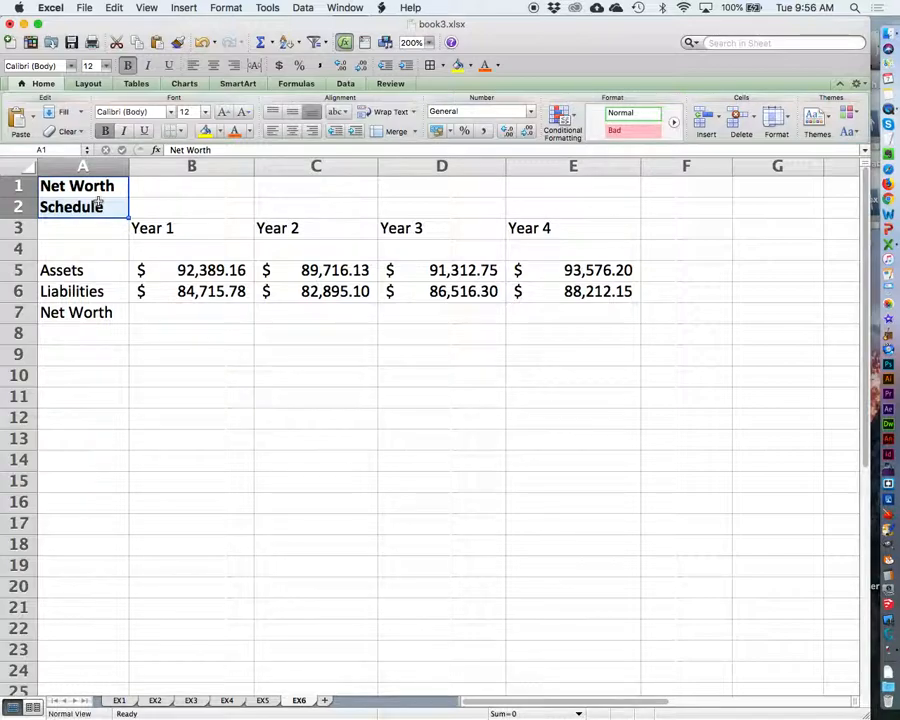
# Step: Center the Year 1 to Year 4 headings in B3:E3 and make them bold
pyautogui.click(143, 228)
pyautogui.moveTo(143, 228); pyautogui.dragTo(580, 228)
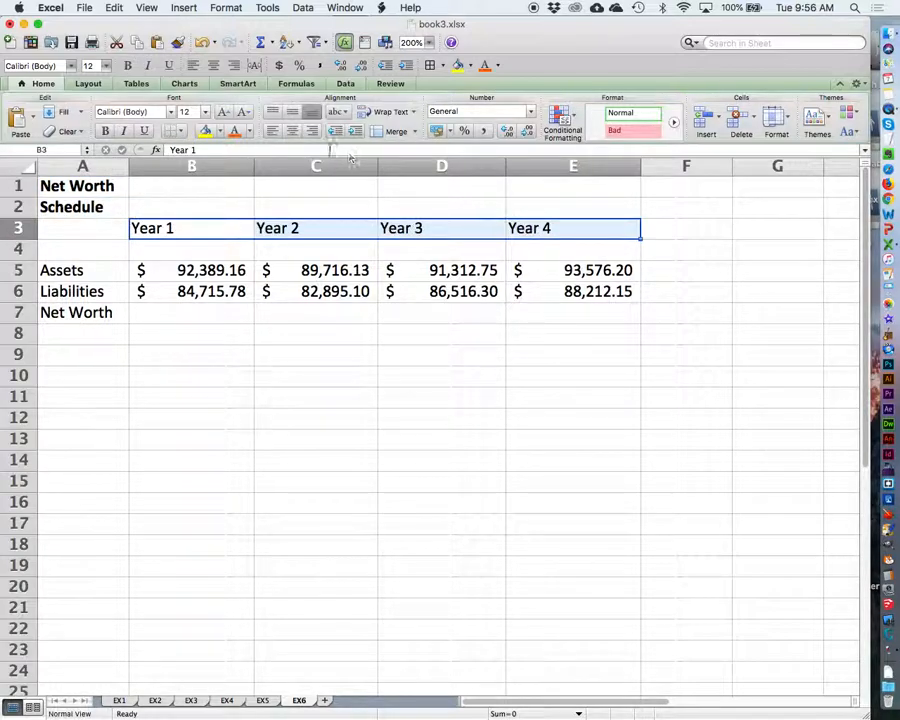
pyautogui.click(292, 131)
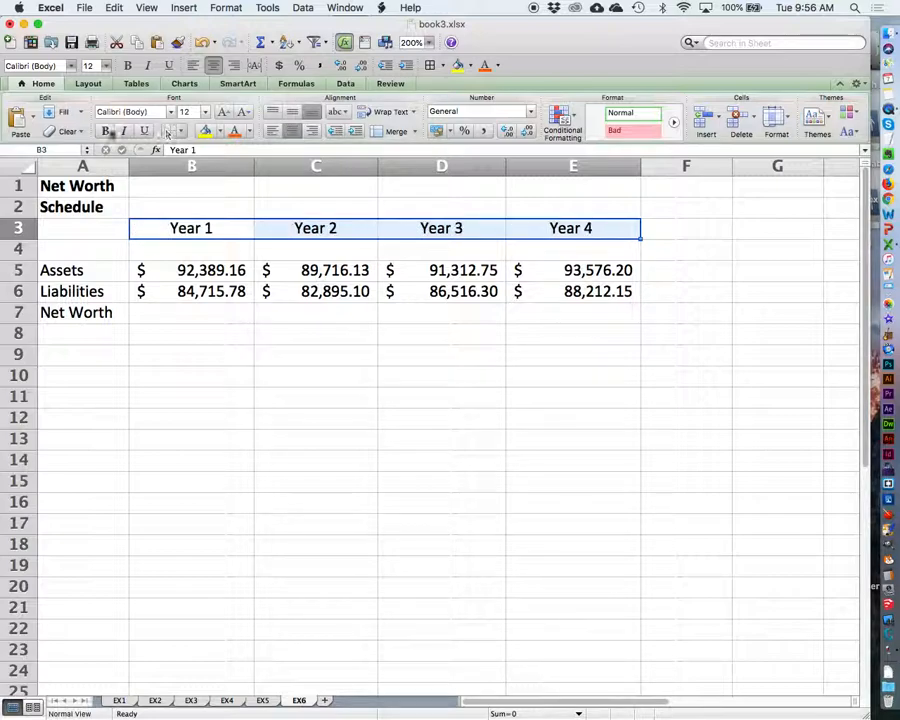
pyautogui.click(106, 131)
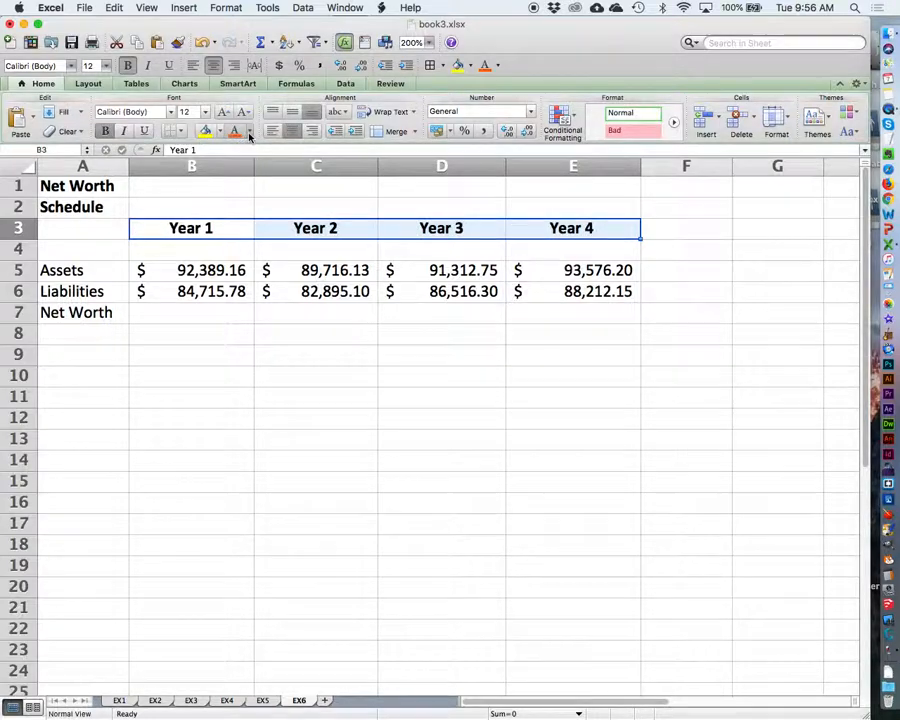
# Step: Change the font color of the year headings in B3:E3 to a dark tan theme color
pyautogui.click(250, 134)
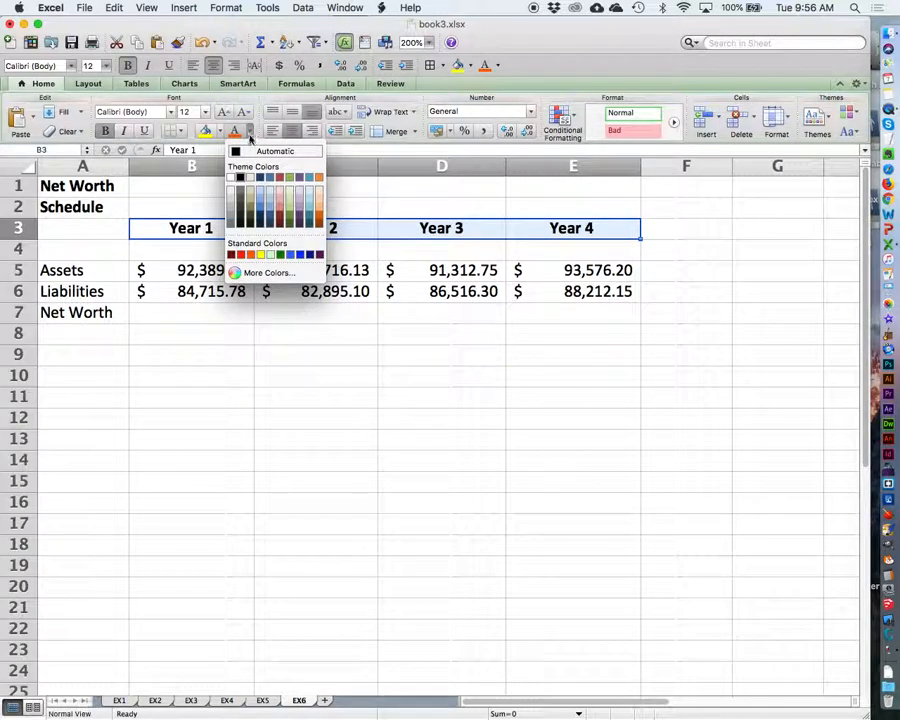
pyautogui.click(248, 212)
pyautogui.click(446, 432)
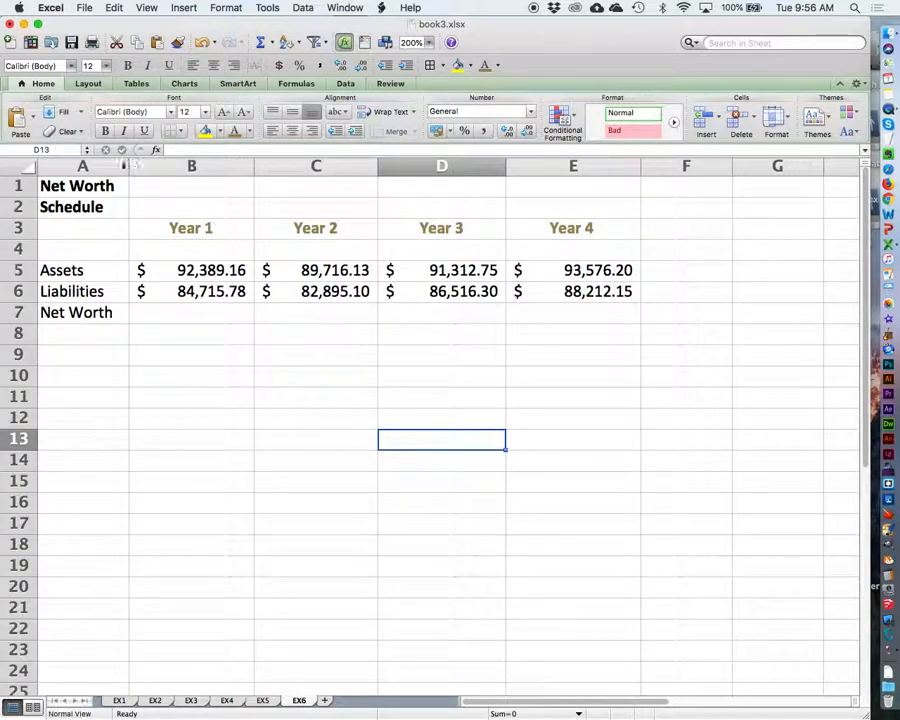
# Step: Widen column A slightly and narrow column B slightly
pyautogui.moveTo(129, 167); pyautogui.dragTo(134, 167)
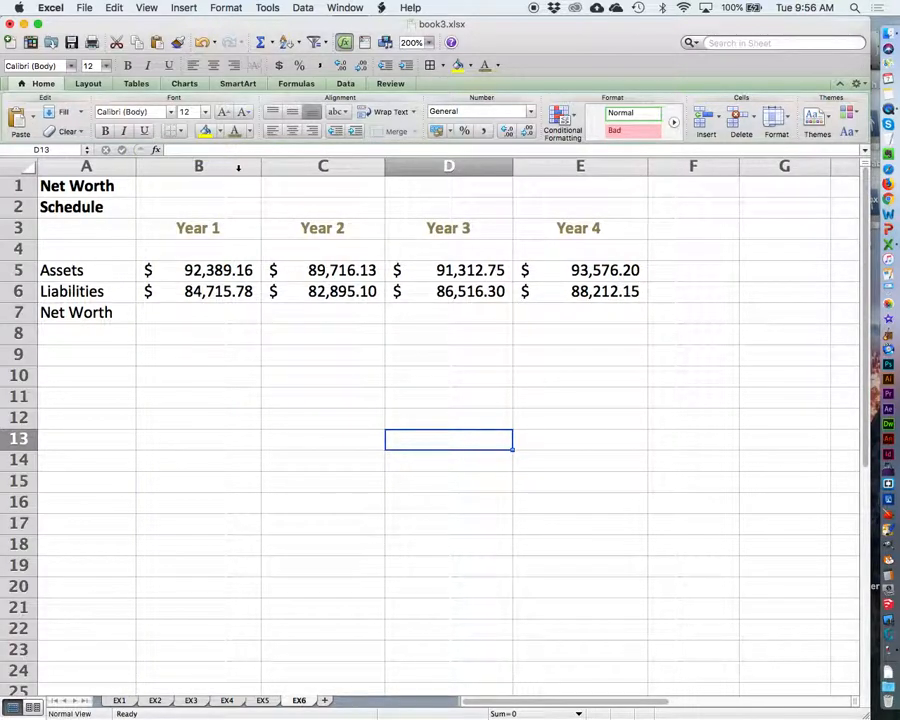
pyautogui.moveTo(259, 171); pyautogui.dragTo(251, 170)
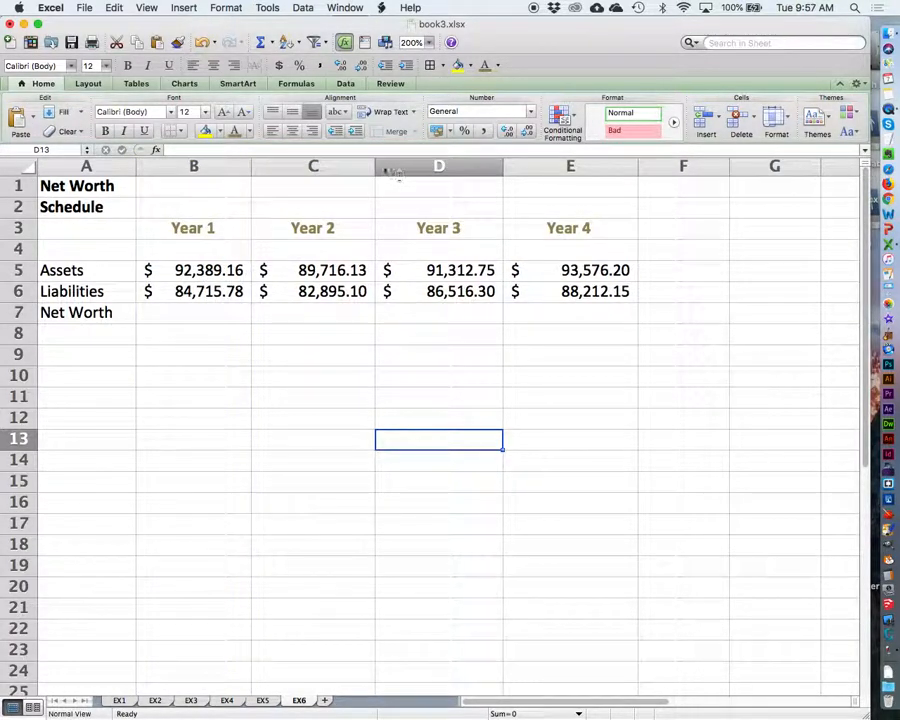
# Step: Format the assets and liabilities amounts in B5:E6 as Currency and center them
pyautogui.moveTo(200, 270); pyautogui.dragTo(584, 291)
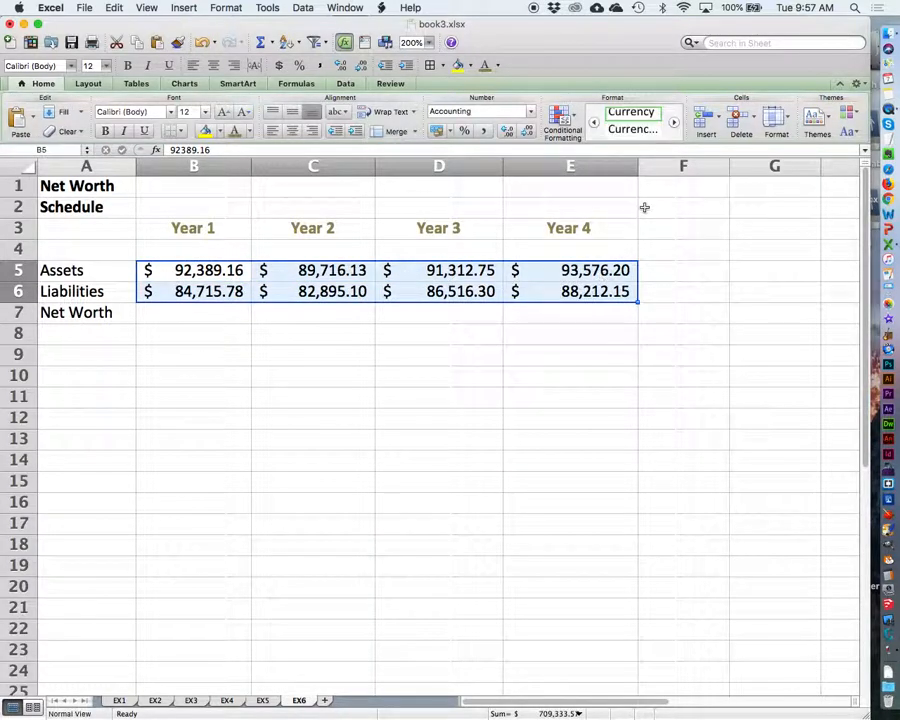
pyautogui.click(530, 118)
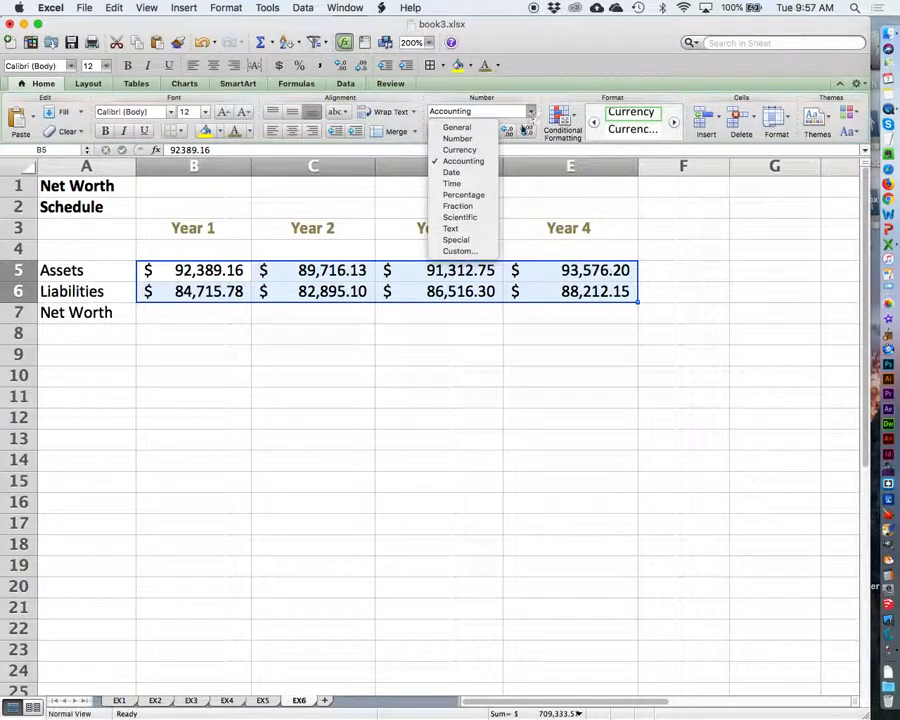
pyautogui.click(456, 147)
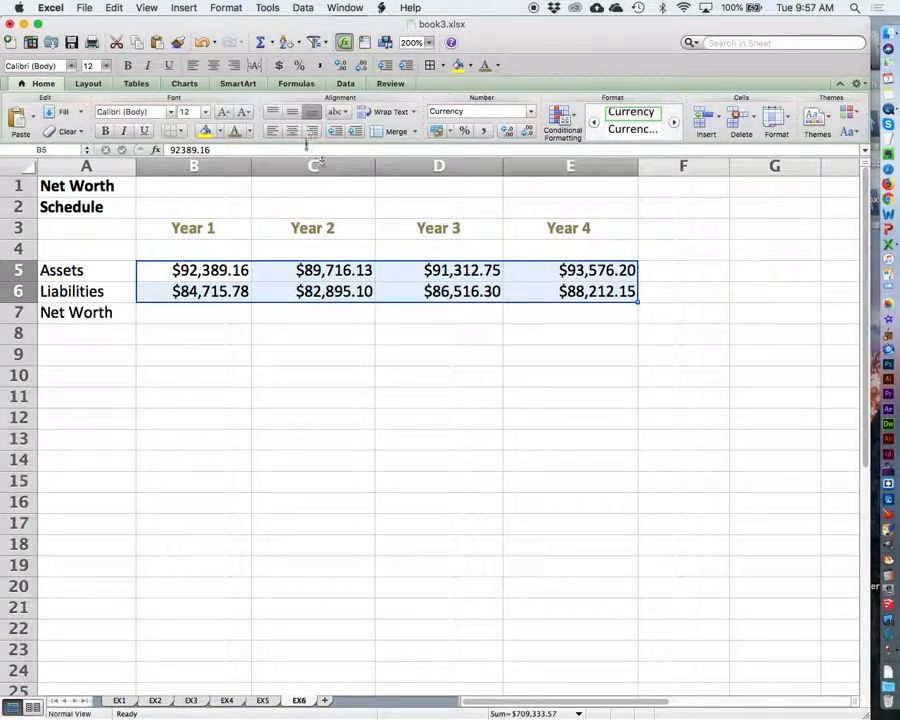
pyautogui.click(292, 131)
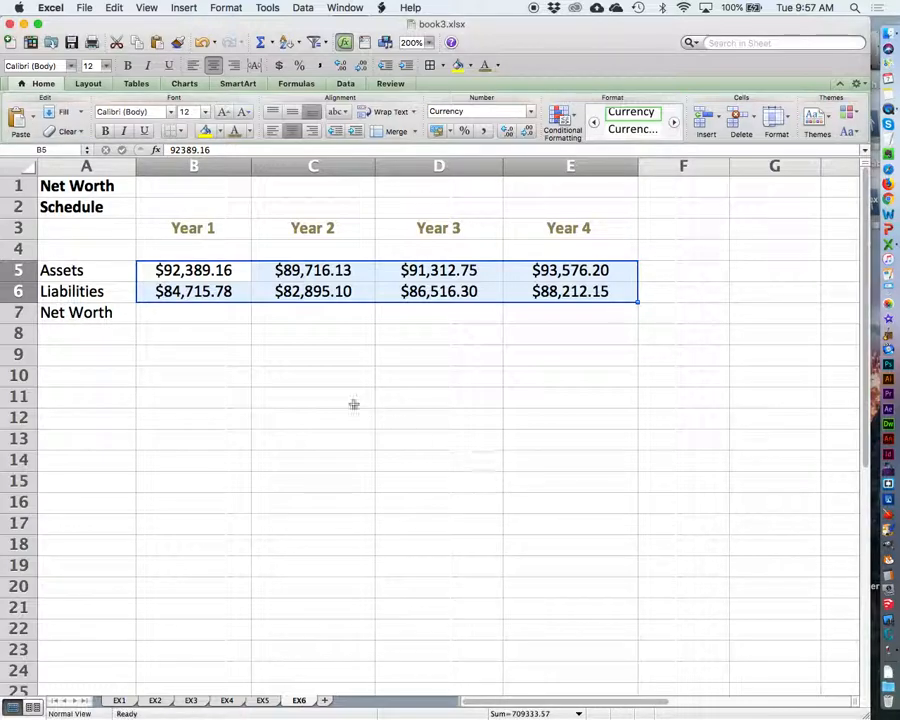
# Step: Calculate the Year 1 net worth in B7 as assets minus liabilities with the formula =B5-B6
pyautogui.click(179, 315)
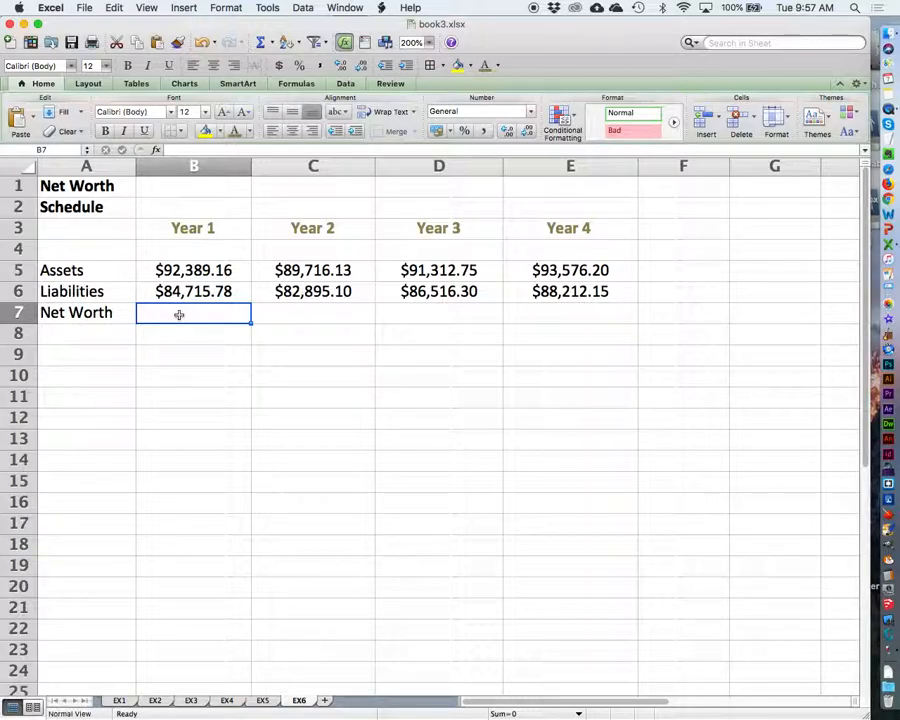
pyautogui.click(110, 268)
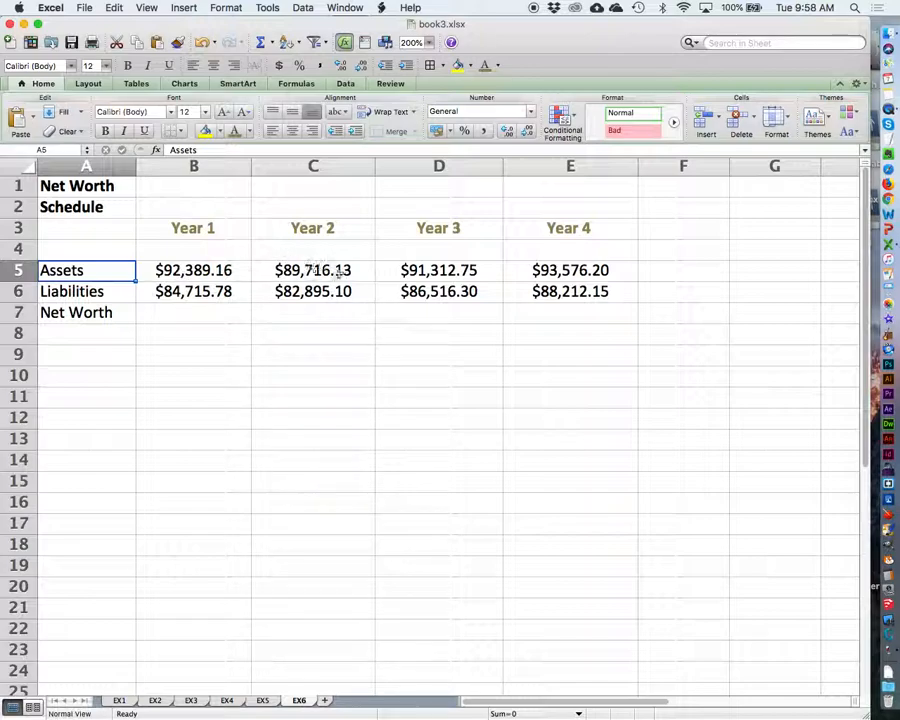
pyautogui.click(93, 291)
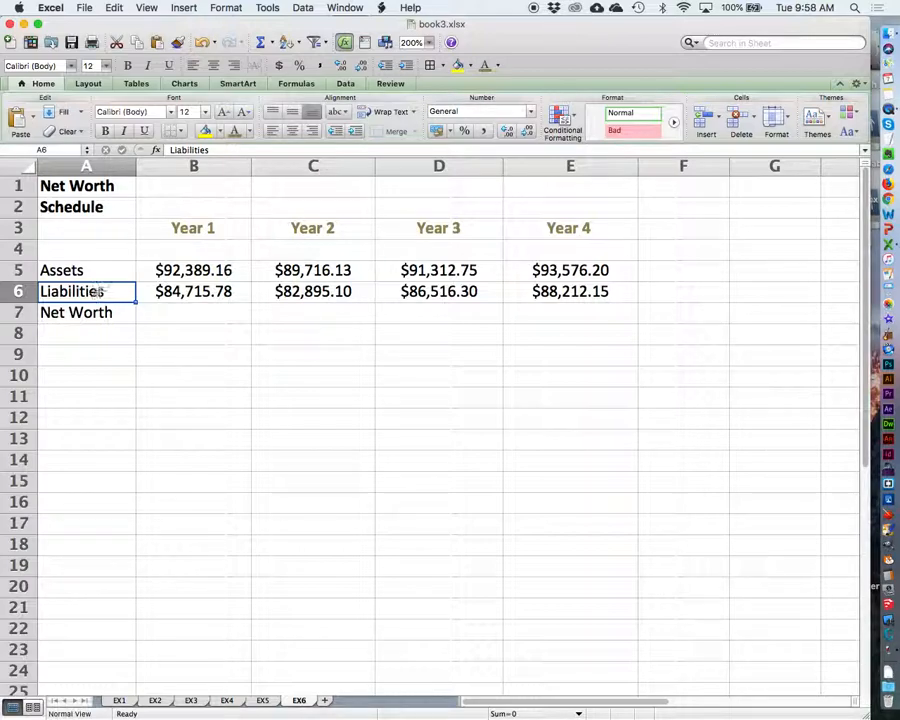
pyautogui.click(183, 313)
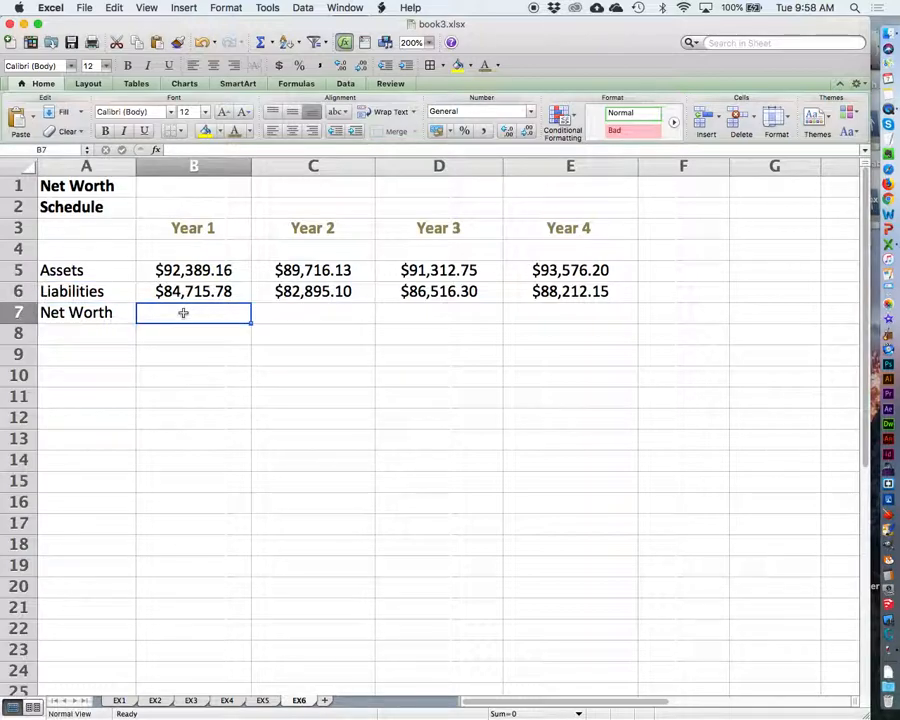
pyautogui.write('=')
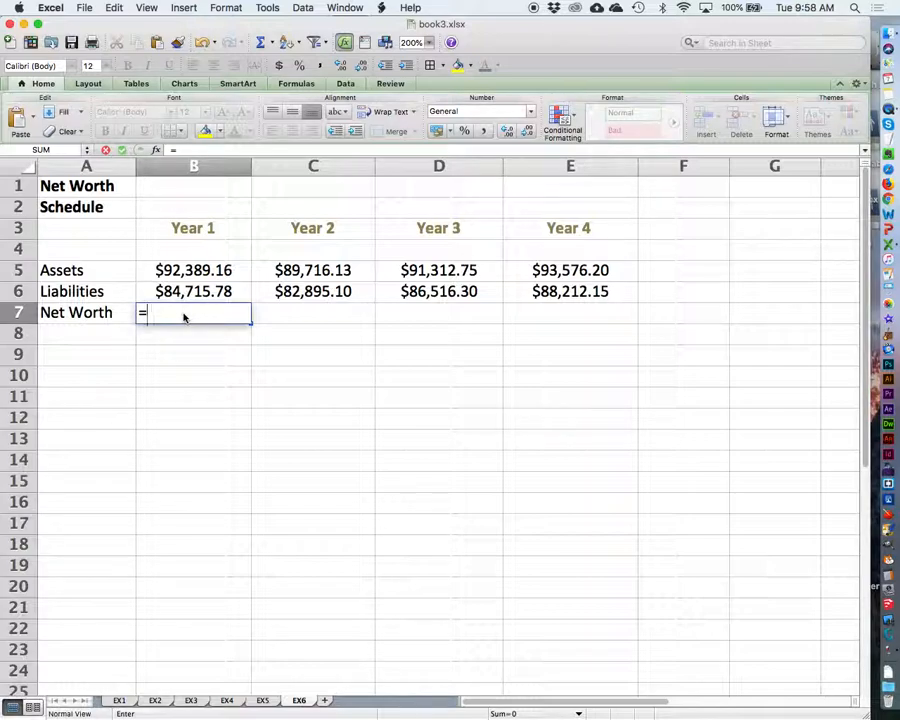
pyautogui.write('B5')
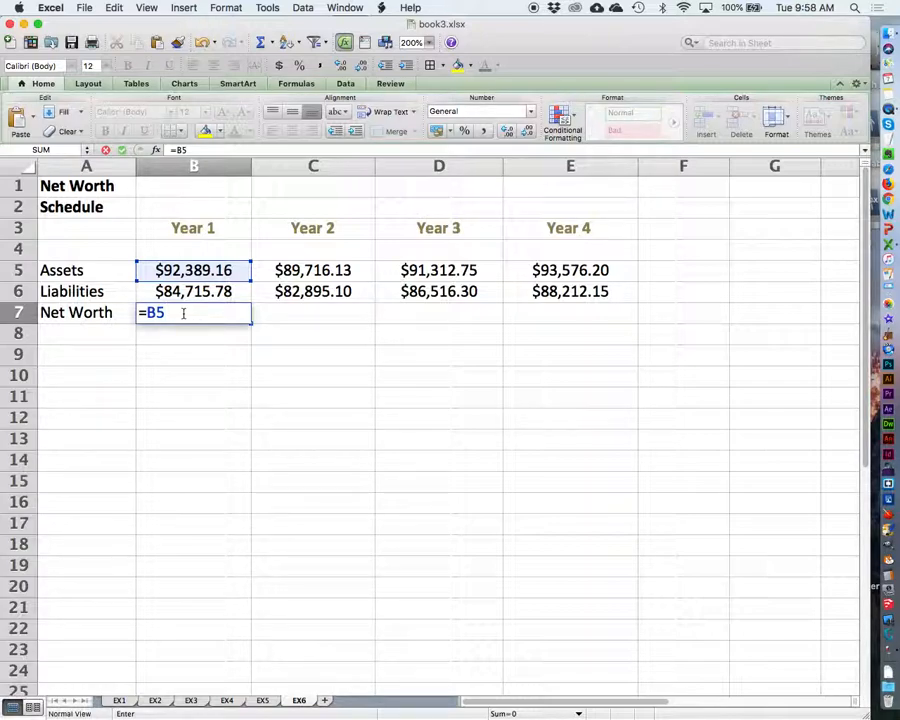
pyautogui.write('-B6')
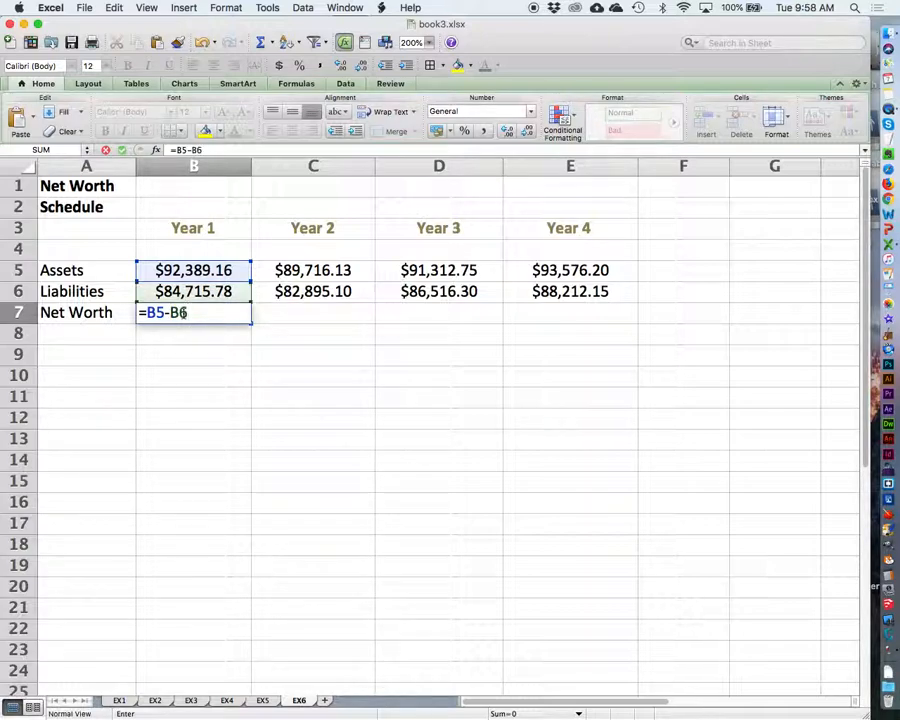
pyautogui.press('Return')
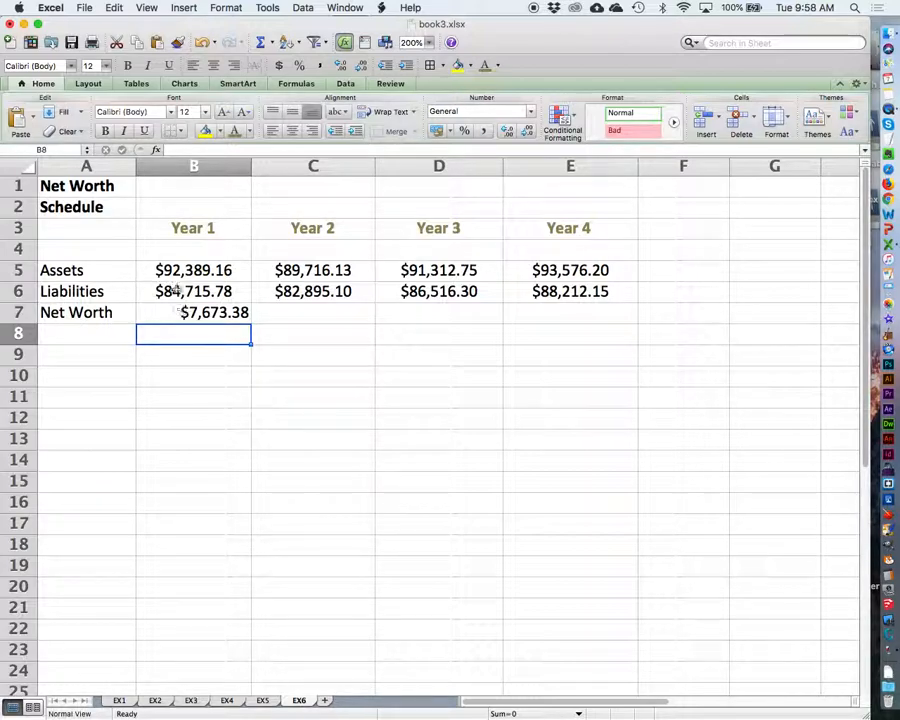
# Step: Center the Year 1 net worth amount in B7
pyautogui.click(161, 313)
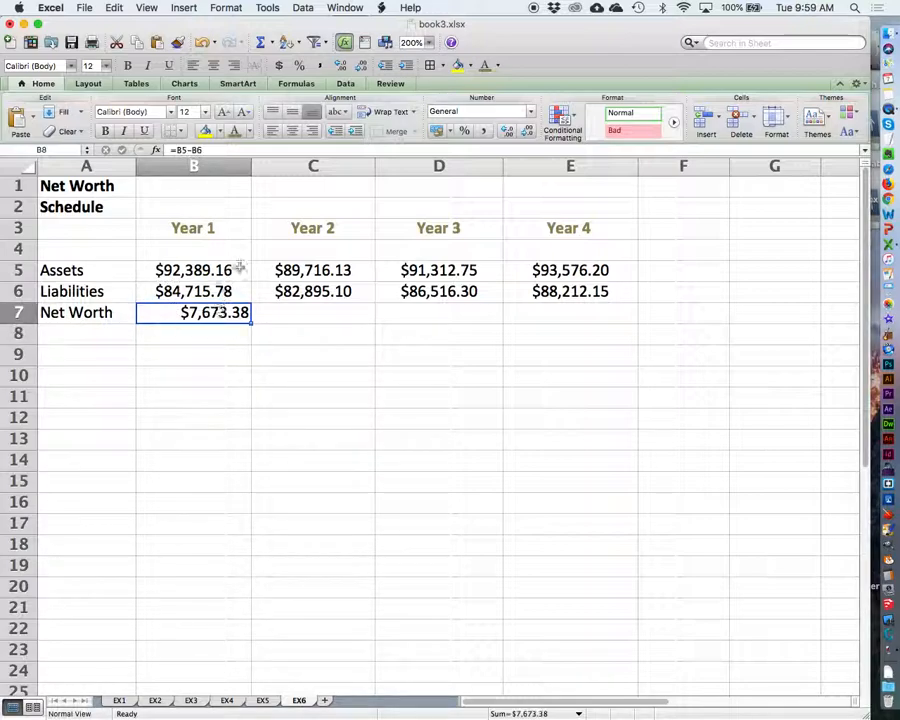
pyautogui.click(291, 133)
pyautogui.click(203, 395)
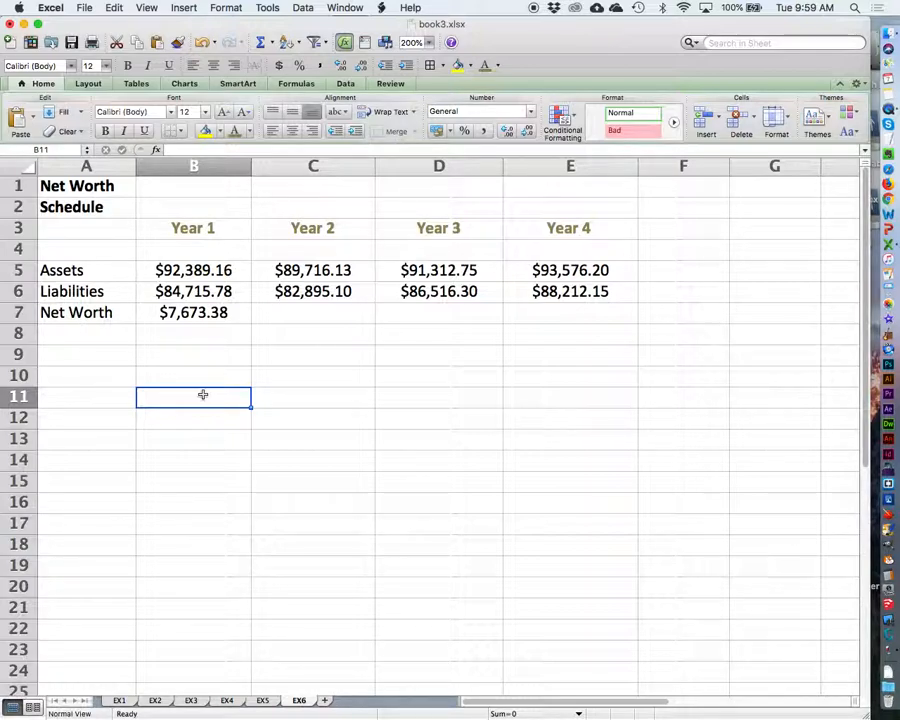
# Step: Fill the net worth formula from B7 across to E7 for Years 2 to 4 and save the workbook
pyautogui.click(183, 313)
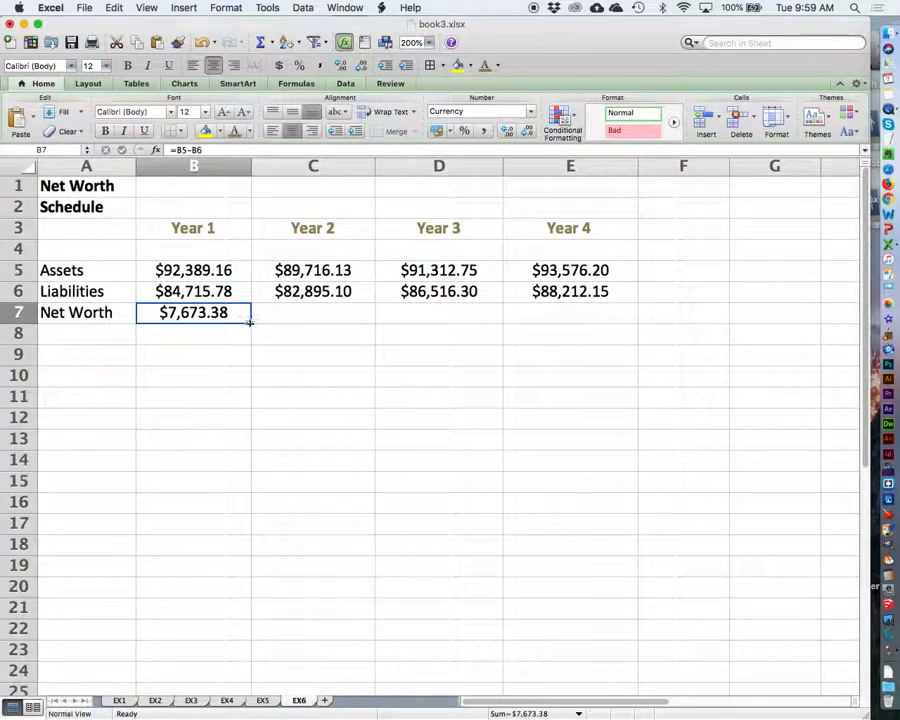
pyautogui.moveTo(250, 322); pyautogui.dragTo(587, 318)
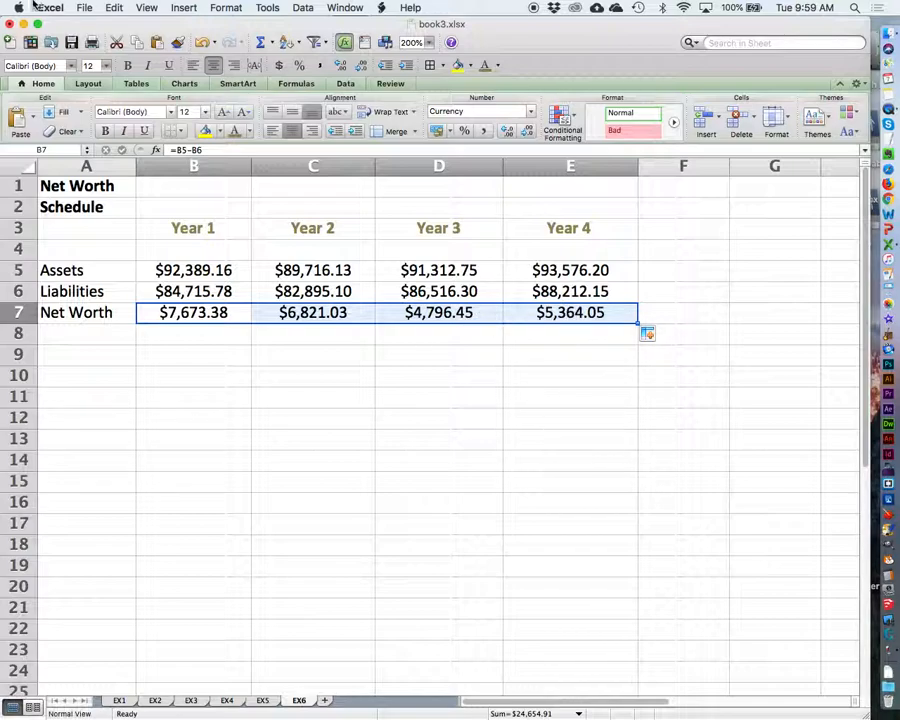
pyautogui.click(84, 7)
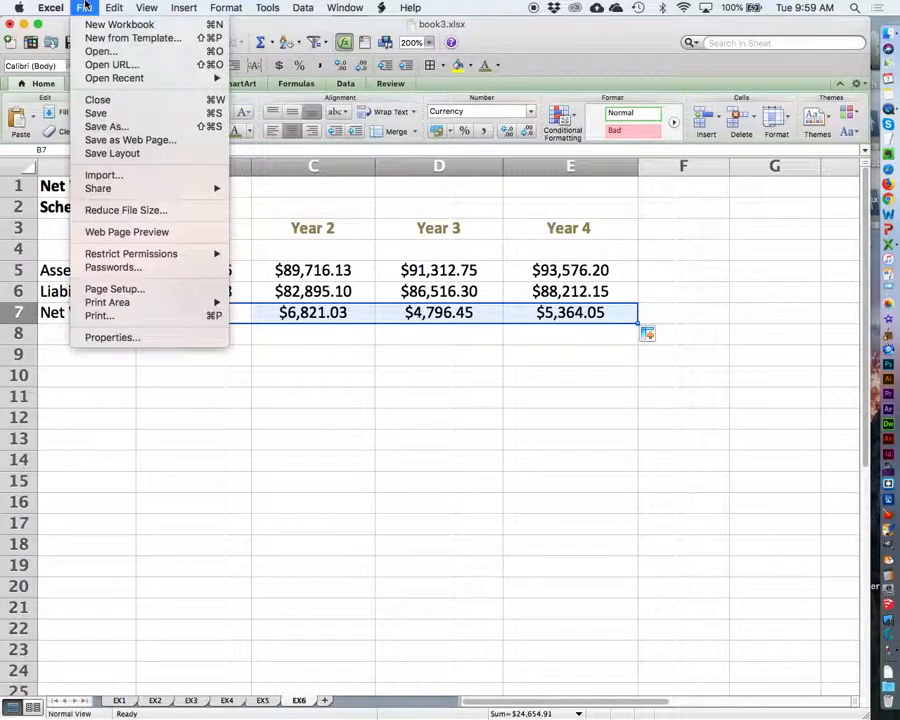
pyautogui.click(98, 113)
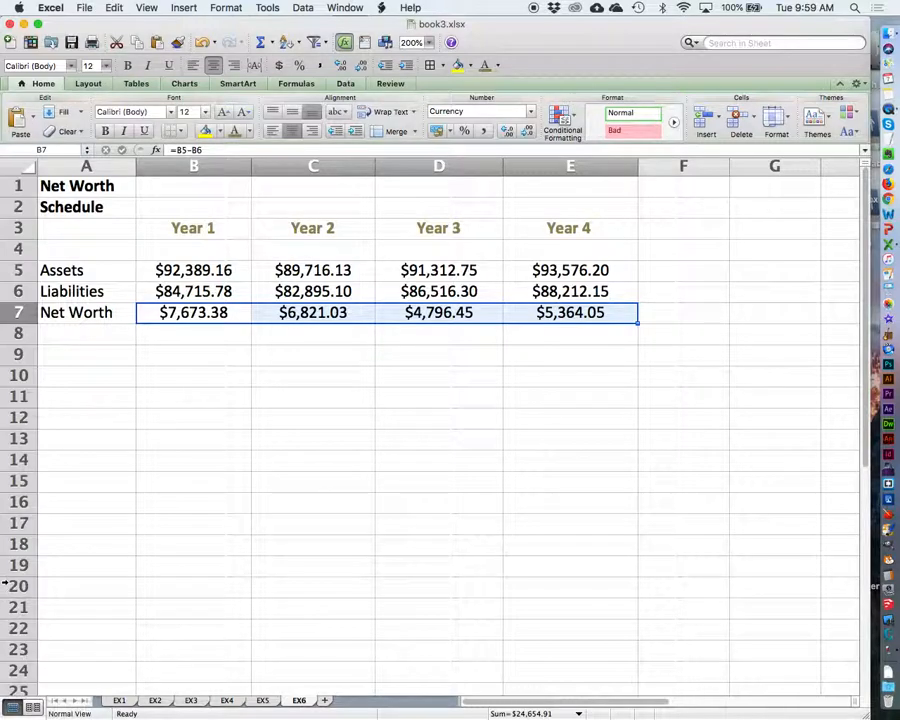